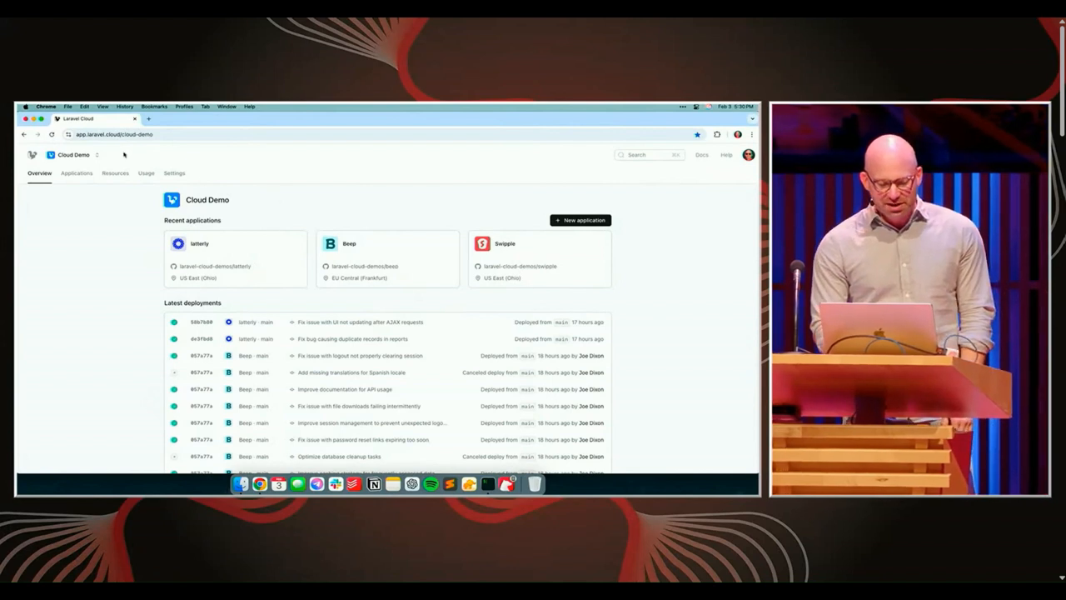
View the list of organizations and the latterly application's page, and return to the Cloud Demo overview
left_click(98, 155)
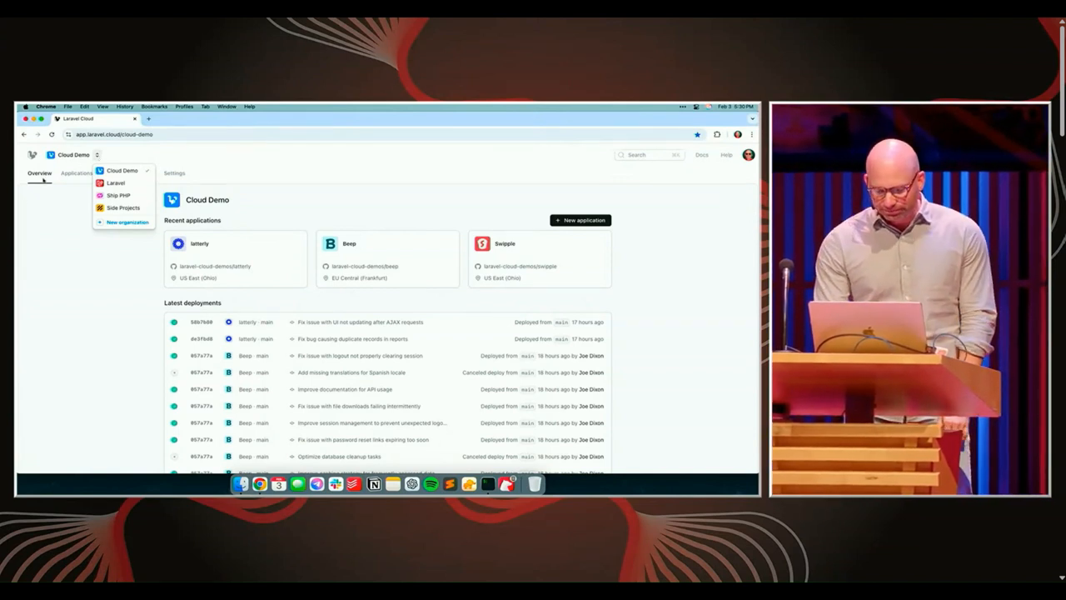
left_click(163, 247)
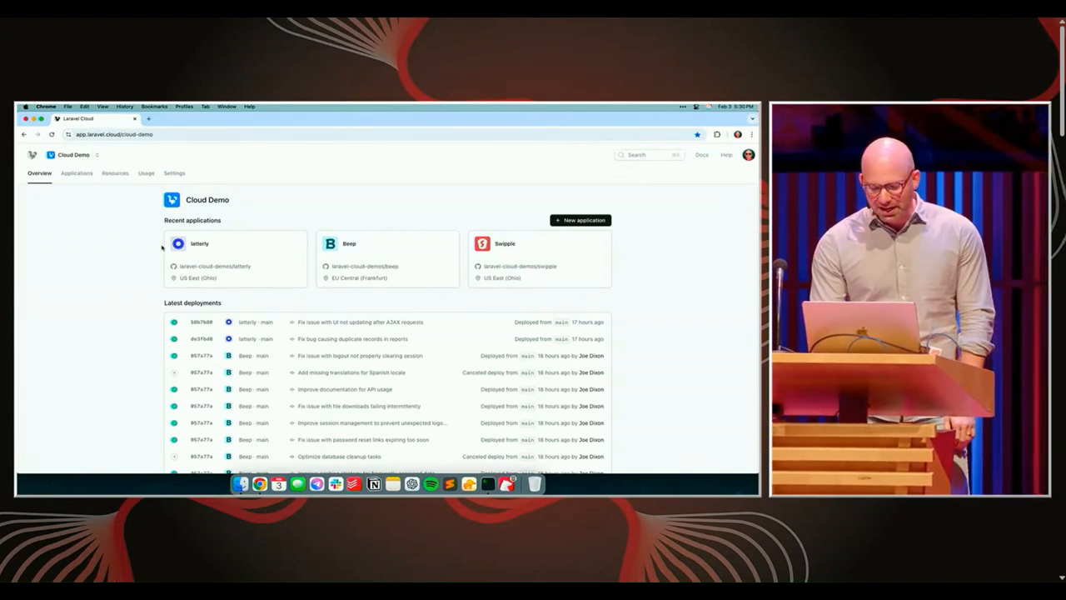
left_click(274, 255)
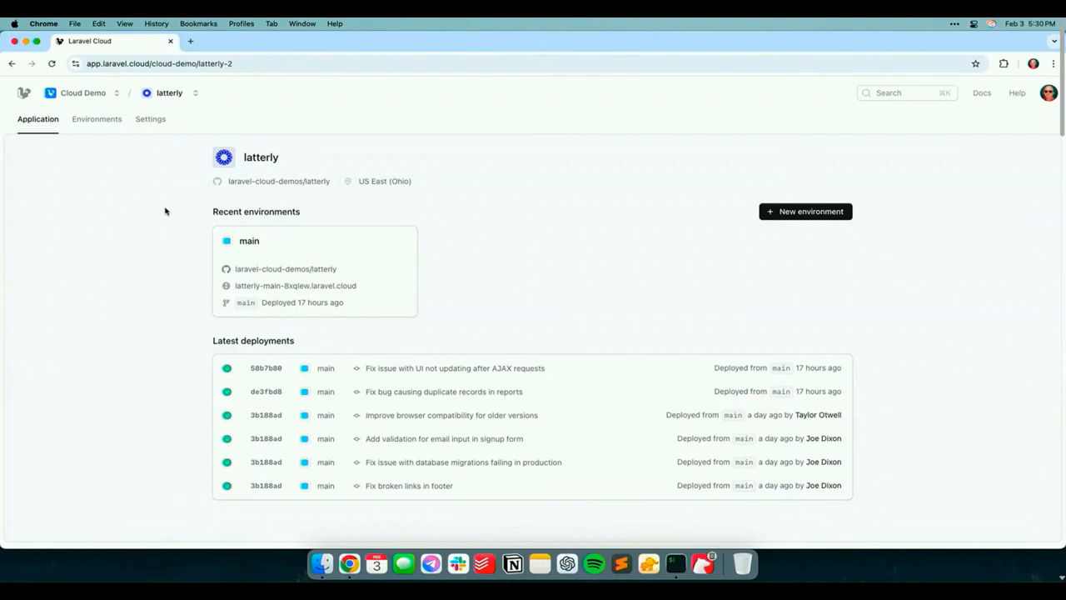
left_click(38, 123)
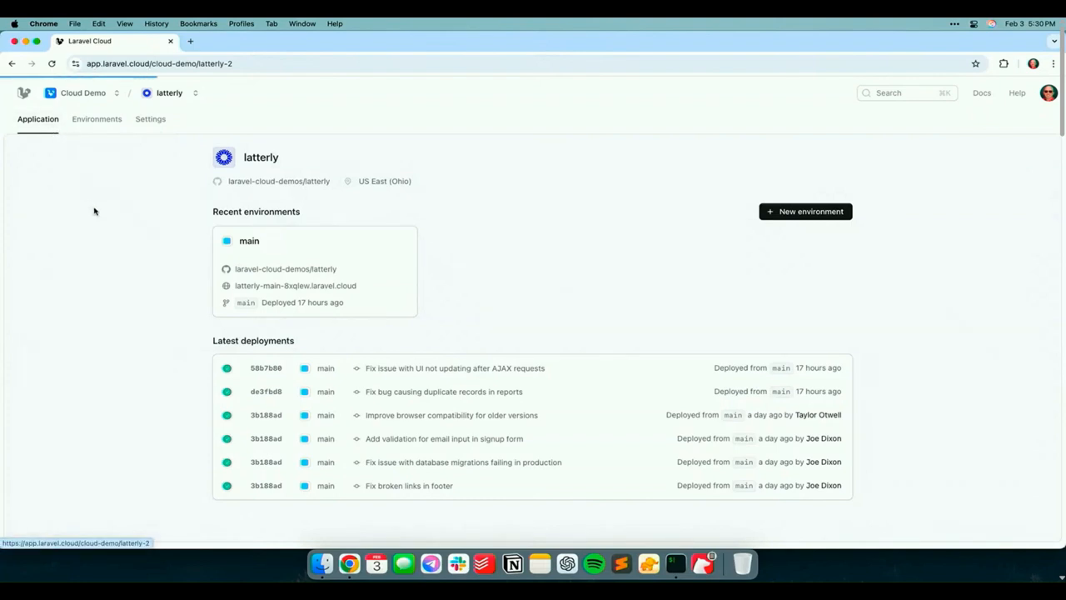
left_click(23, 95)
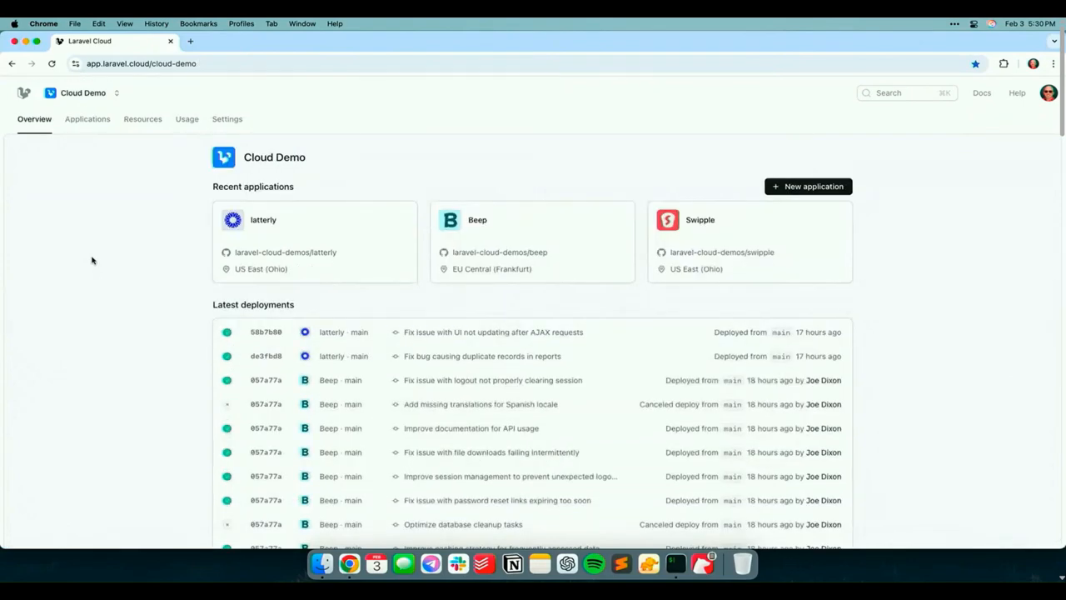
Use the global search to open the Beep application and the latterly application
key("super+k")
type("beep")
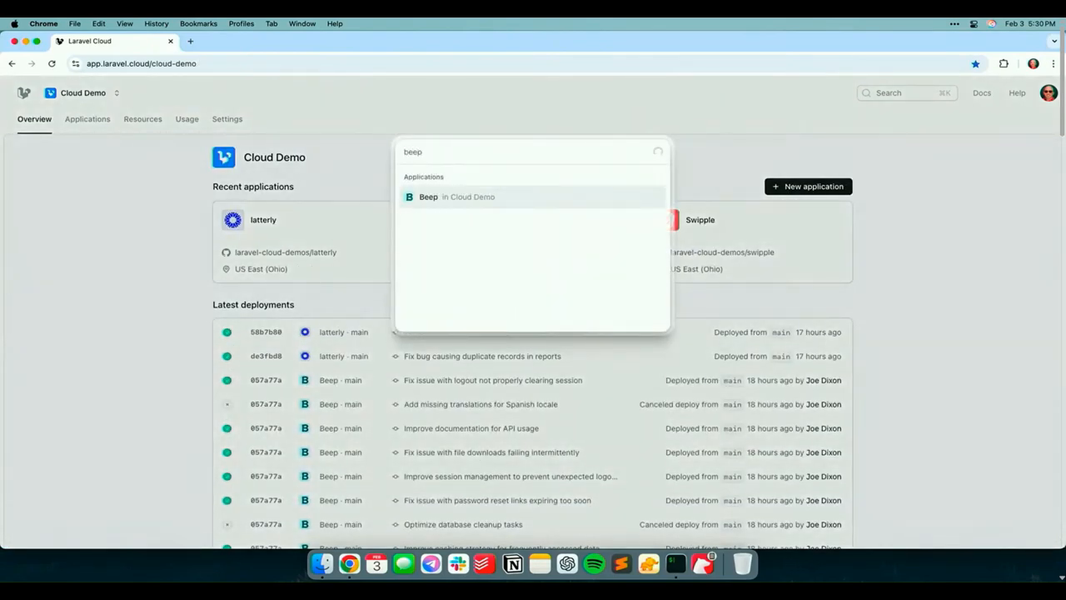
key("Return")
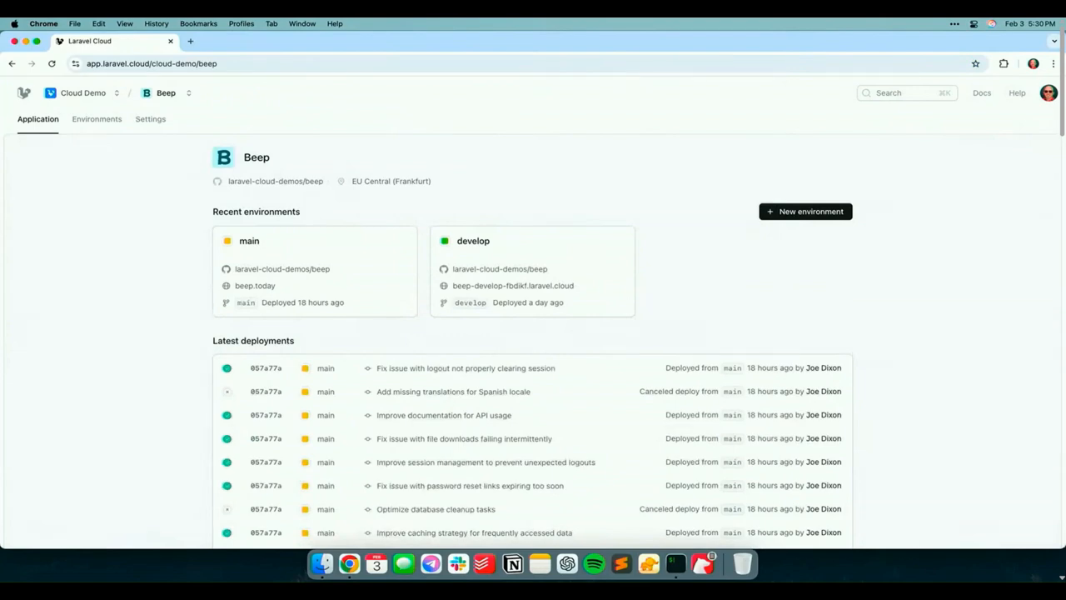
key("super+k")
type("latte")
key("Return")
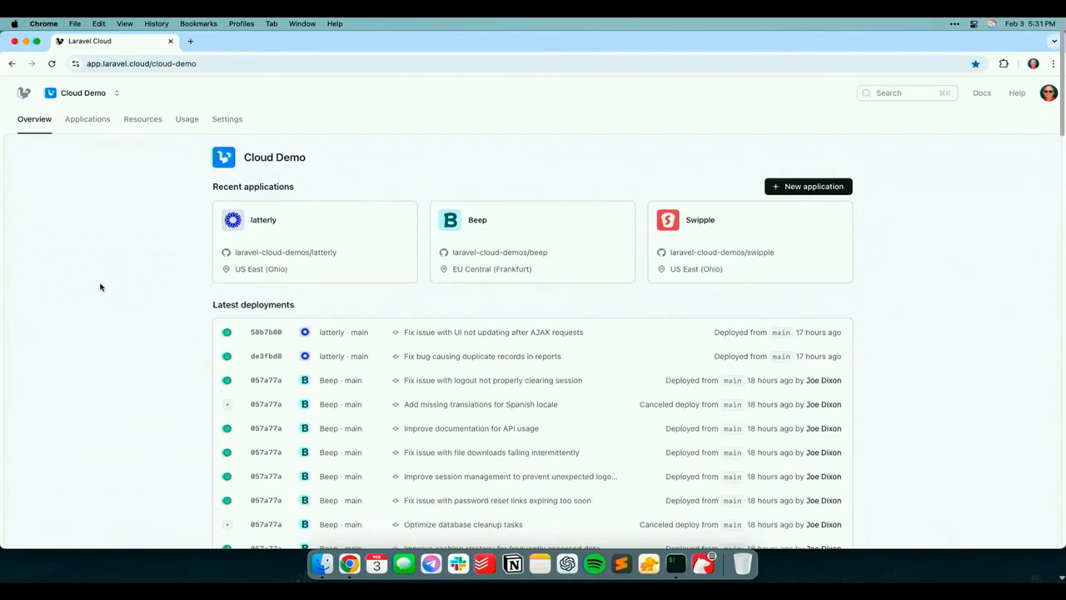
Switch to the Ship PHP organization and start a new application from its laracon-eu-demo repository
left_click(116, 93)
left_click(151, 154)
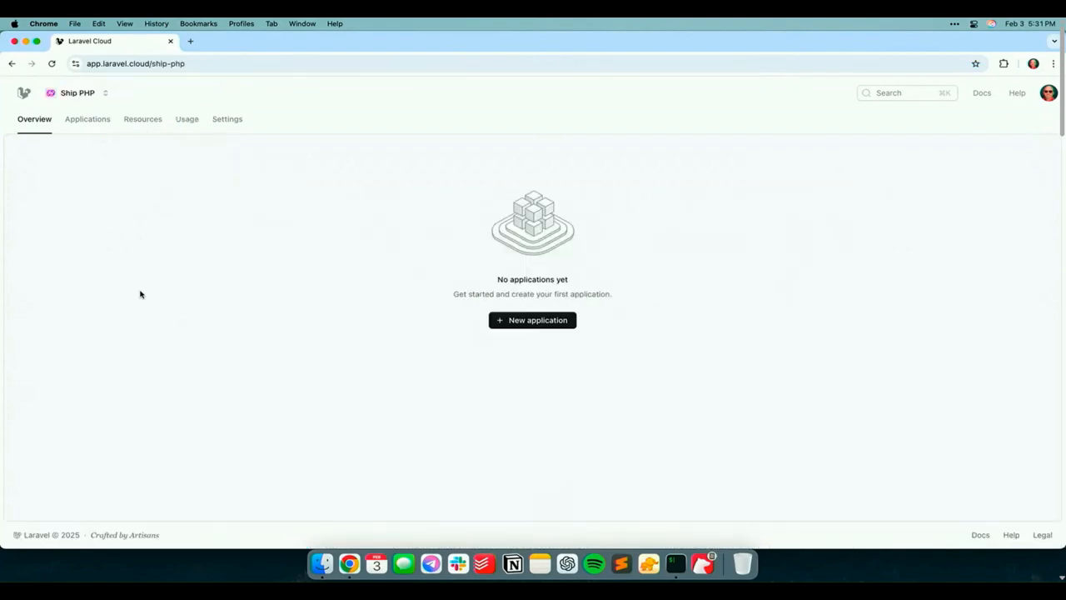
left_click(503, 320)
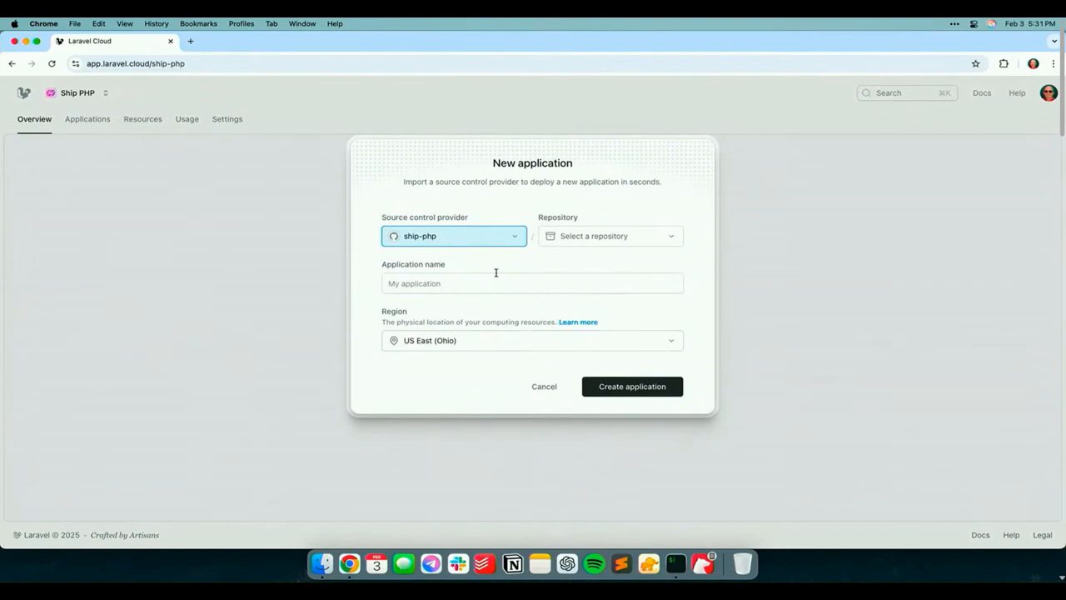
left_click(613, 237)
left_click(607, 263)
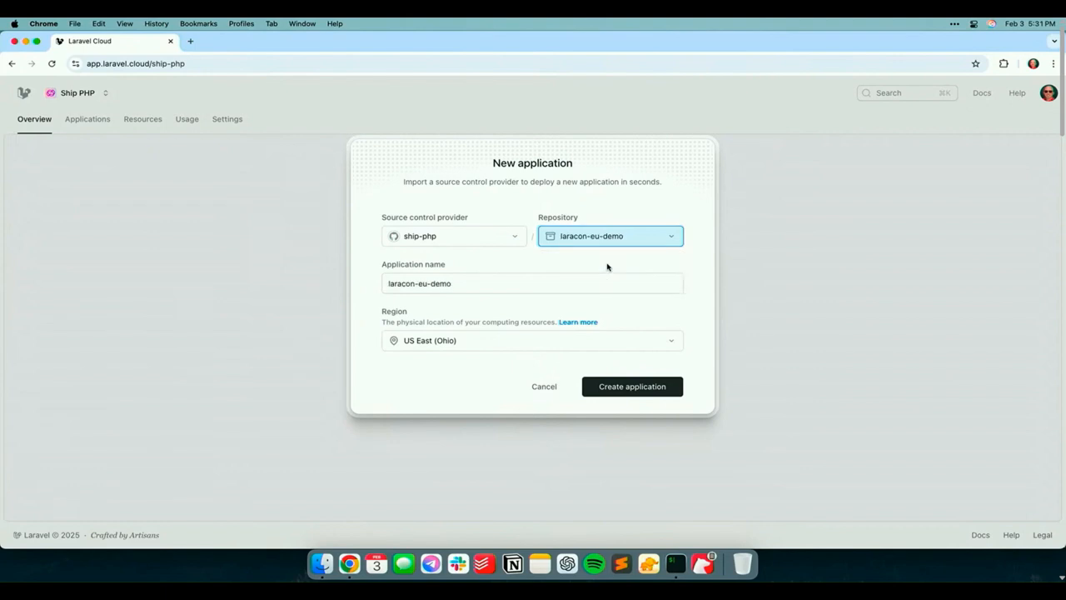
Name the new application Laracon EU Demo, keep the US East (Ohio) region and create it
triple_click(511, 289)
type("laracon EU Demo")
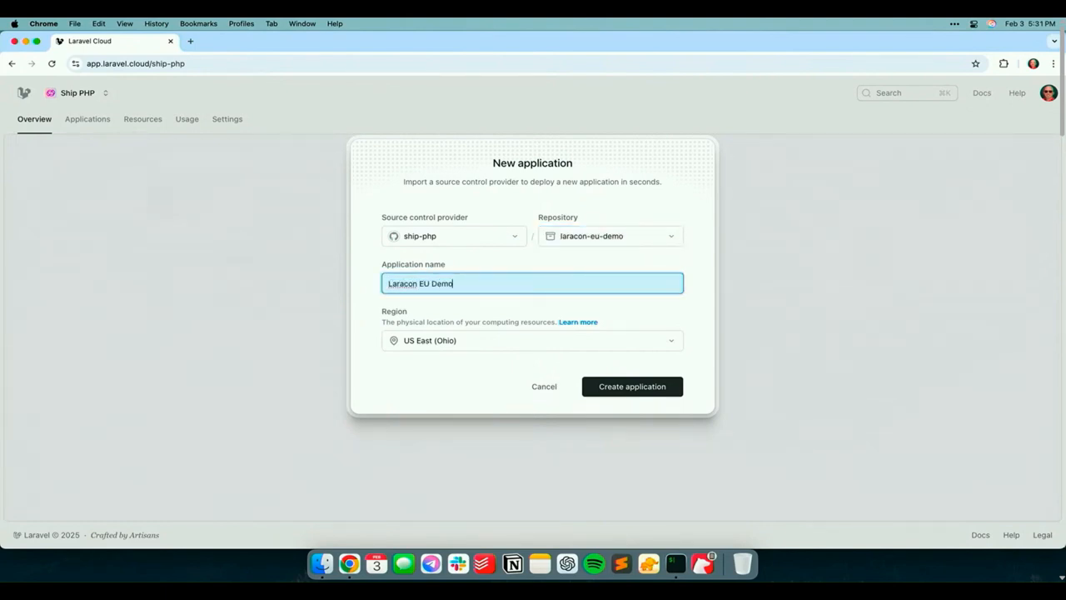
left_click(524, 343)
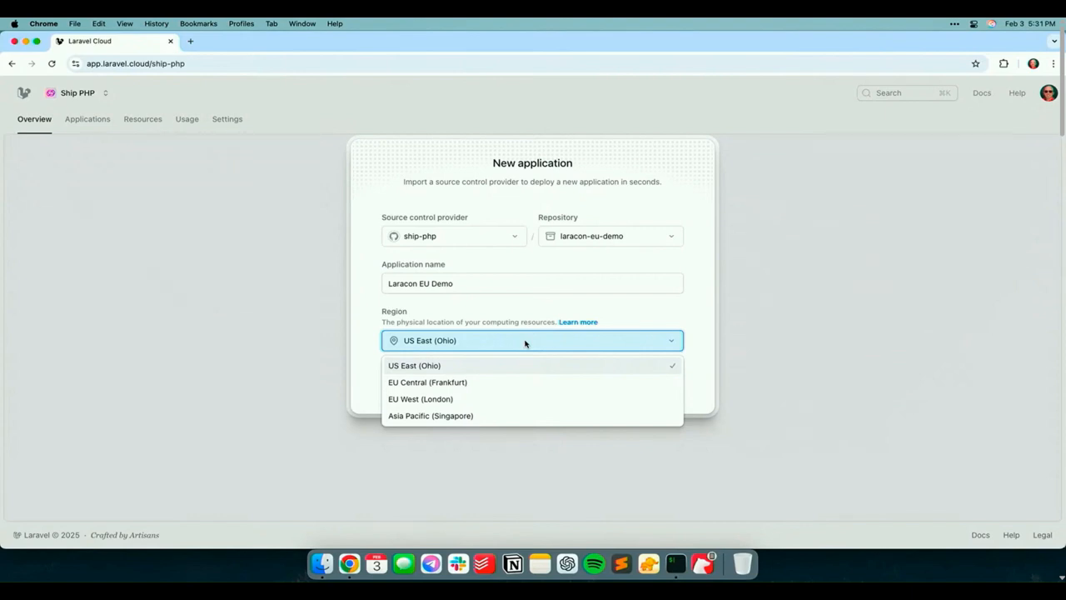
left_click(483, 366)
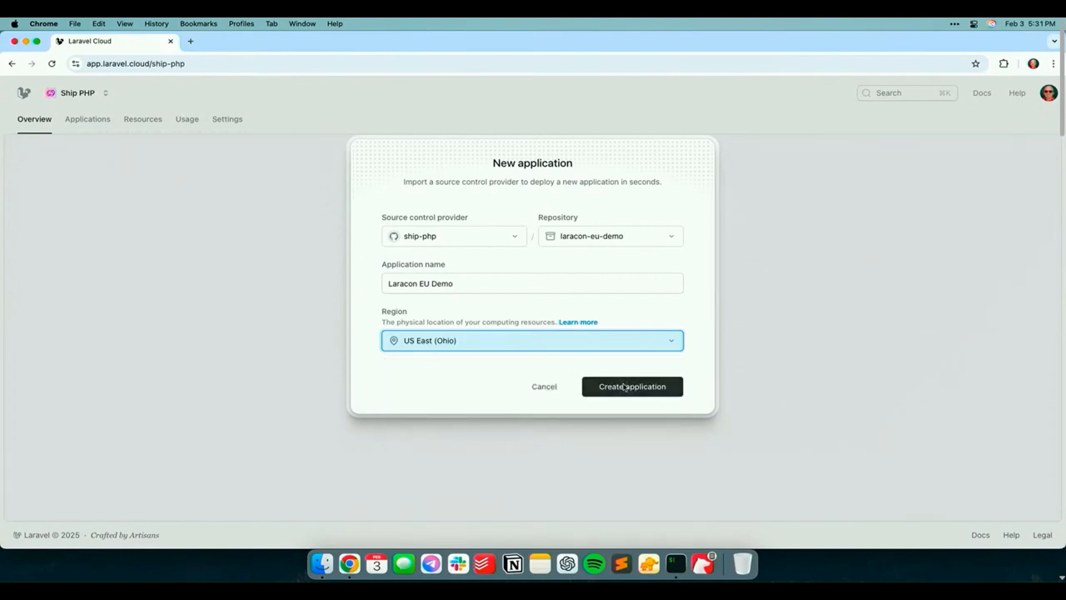
left_click(624, 386)
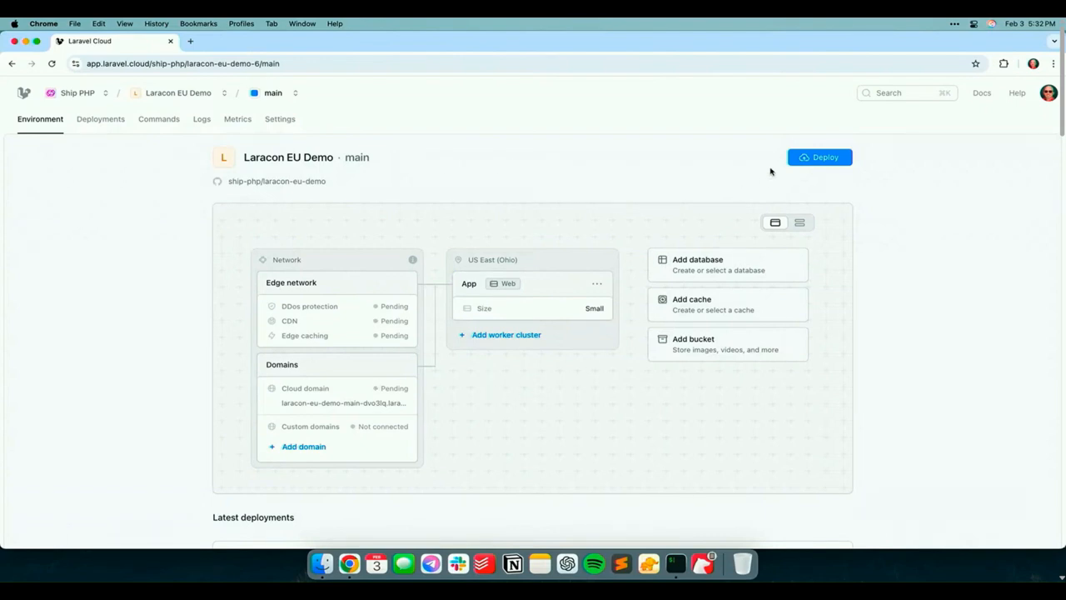
Deploy the application's main environment and examine the fully expanded build and deployment logs
left_click(807, 158)
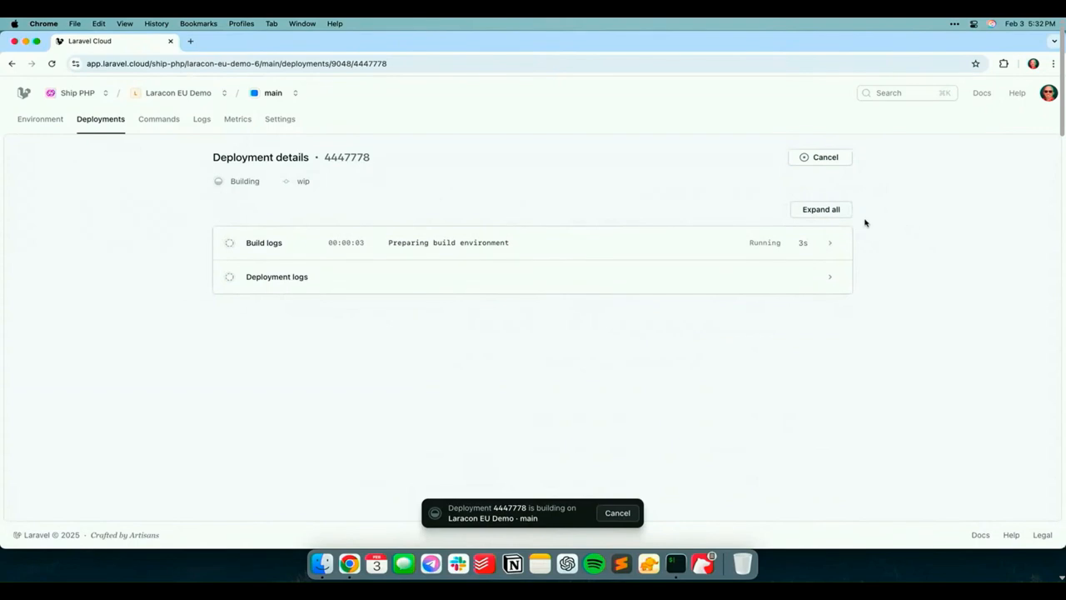
left_click(836, 209)
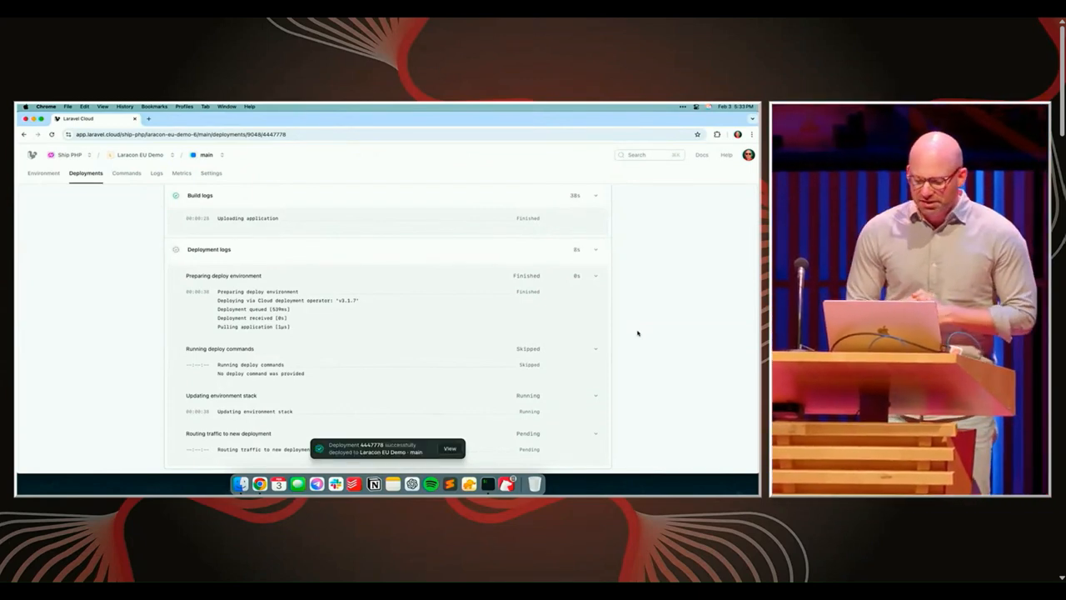
scroll(638, 350, "down", 2)
scroll(638, 366, "down", 2)
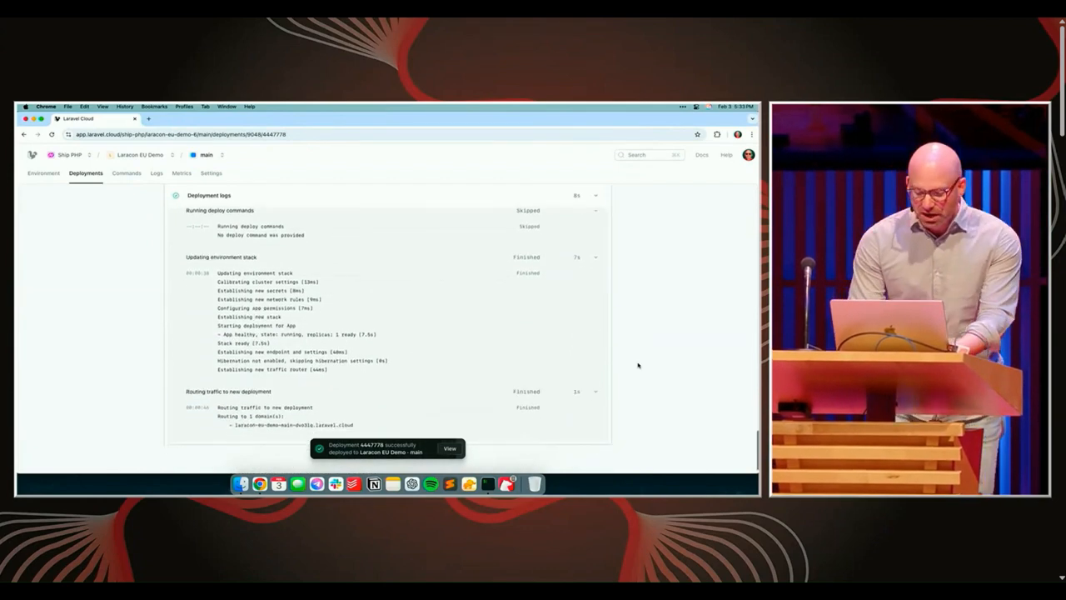
scroll(638, 365, "up", 12)
scroll(638, 365, "up", 15)
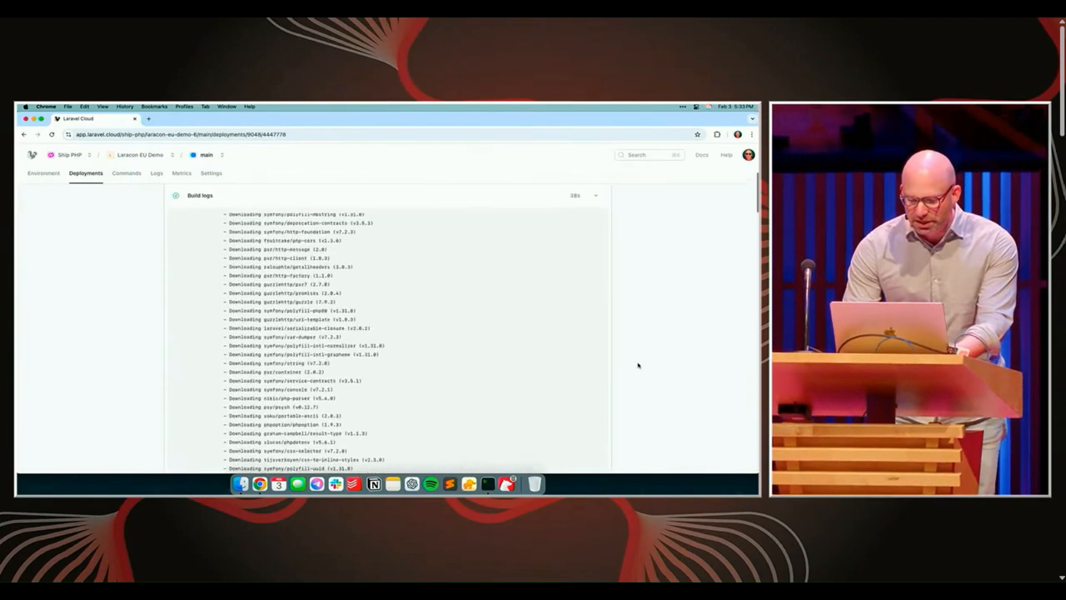
View the deployed site through the cloud domain on the environment overview and close it again
left_click(43, 172)
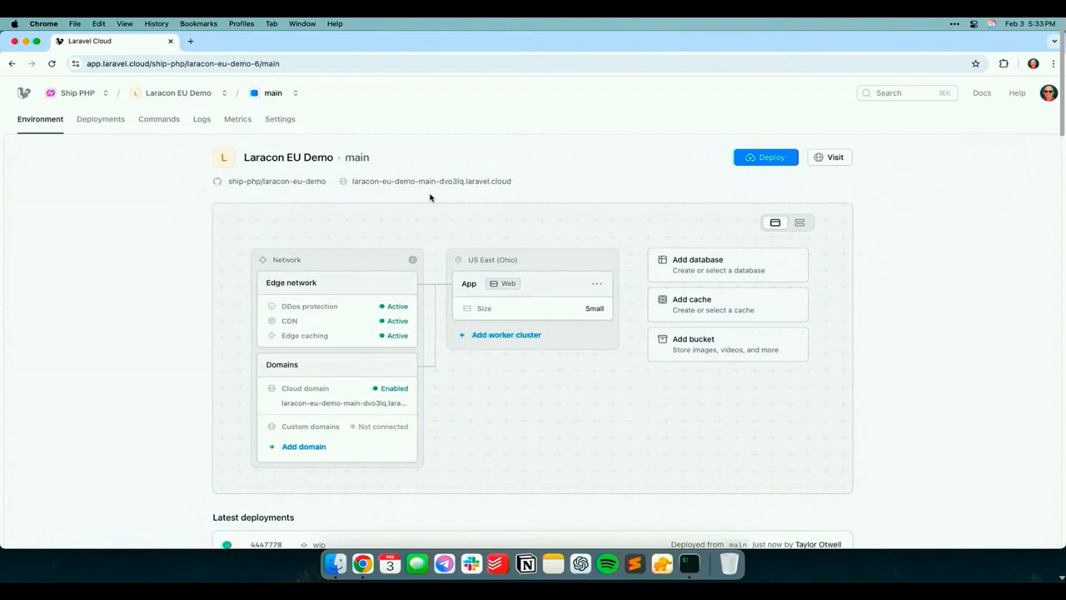
left_click(435, 182)
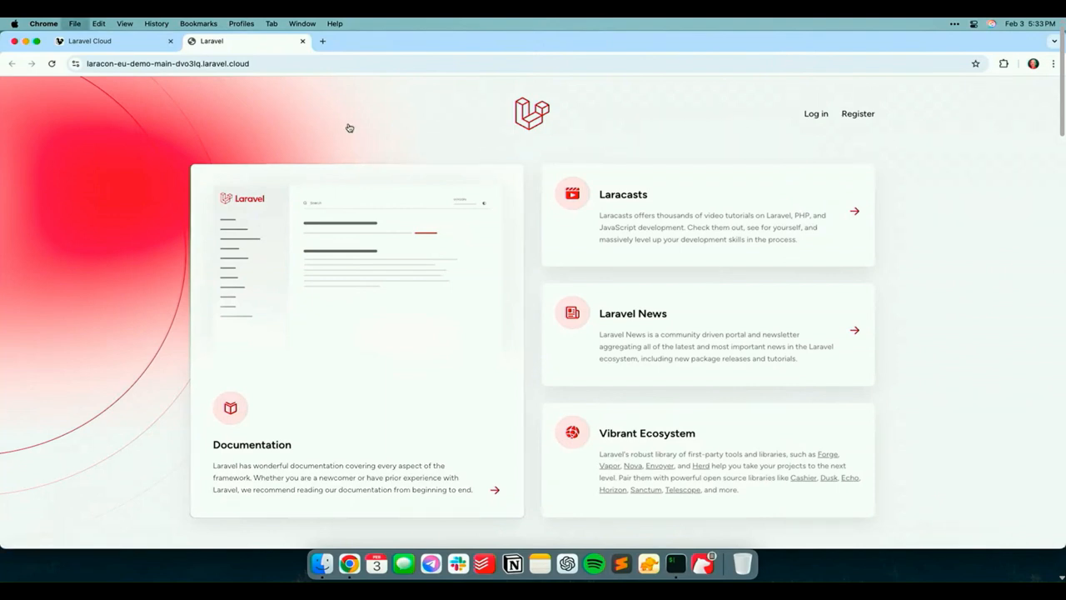
key("super+w")
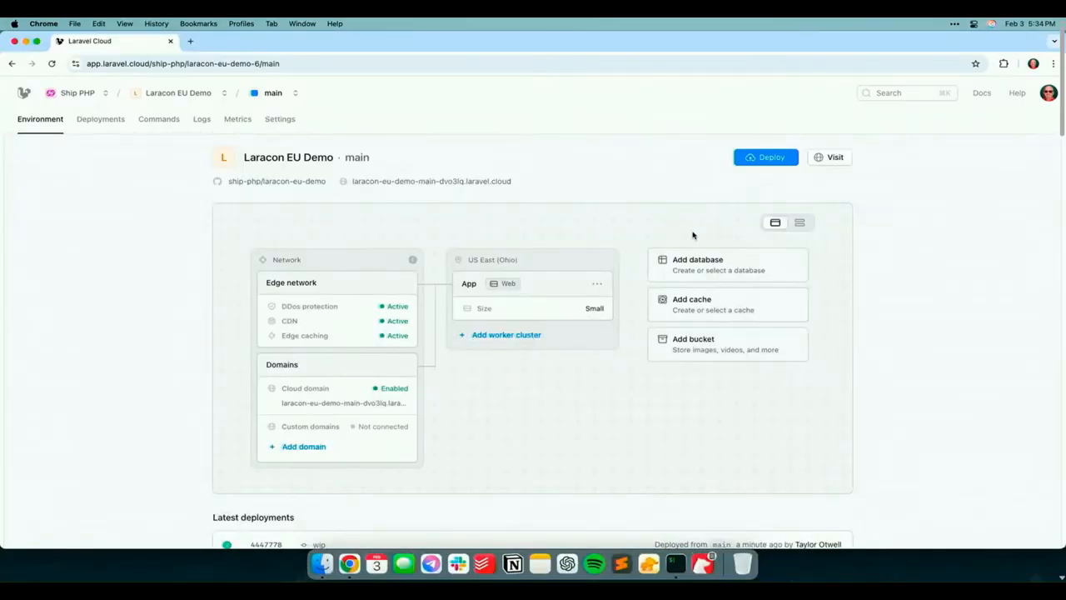
Start a new Laravel Serverless Postgres 16 database cluster for the environment and set it to hibernate after 1800 seconds
left_click(706, 266)
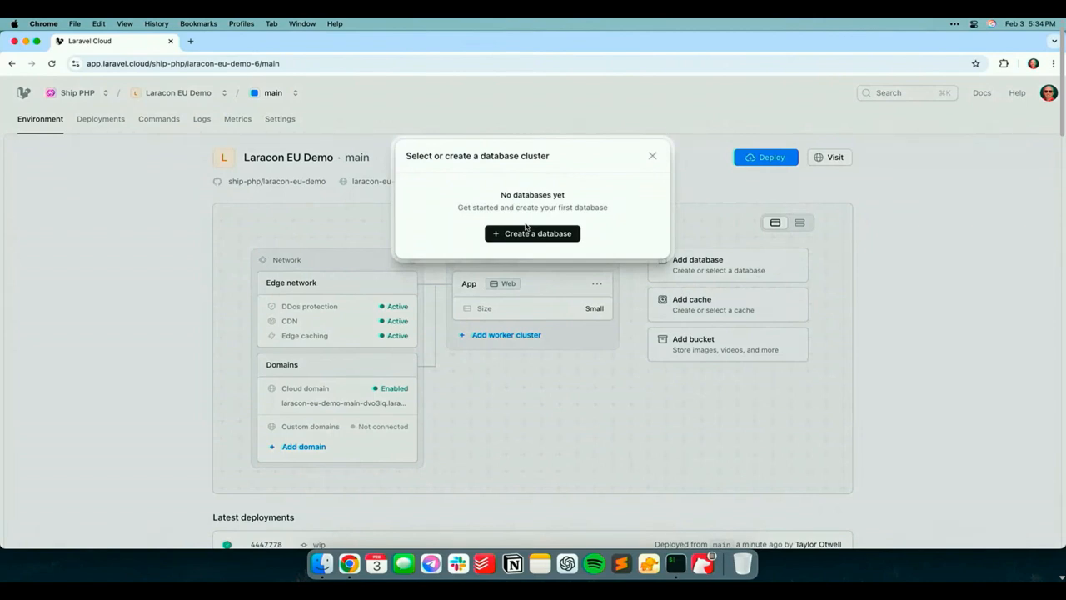
left_click(526, 236)
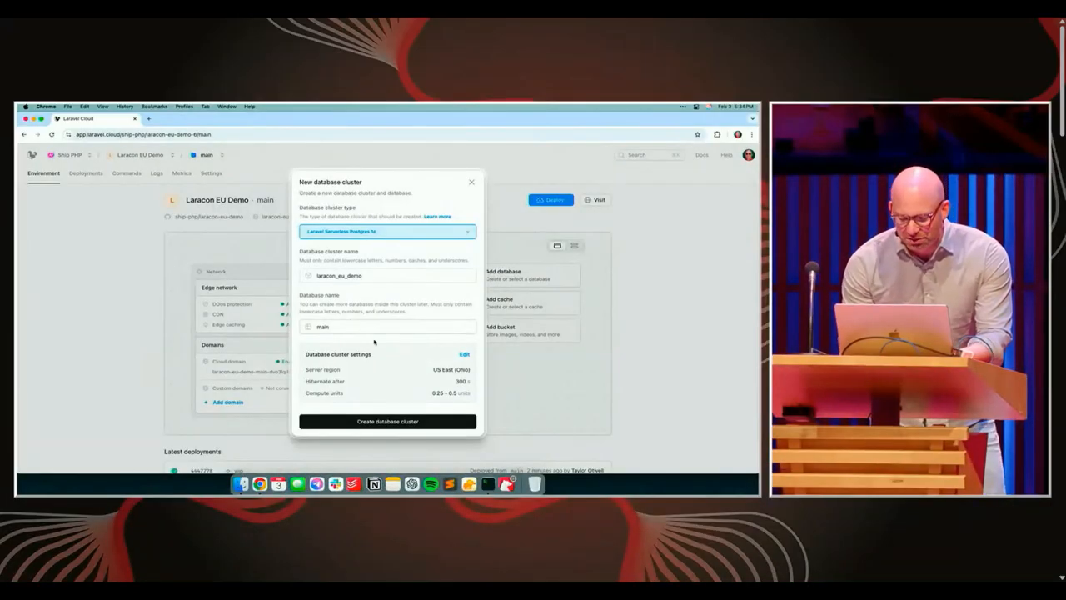
left_click(462, 356)
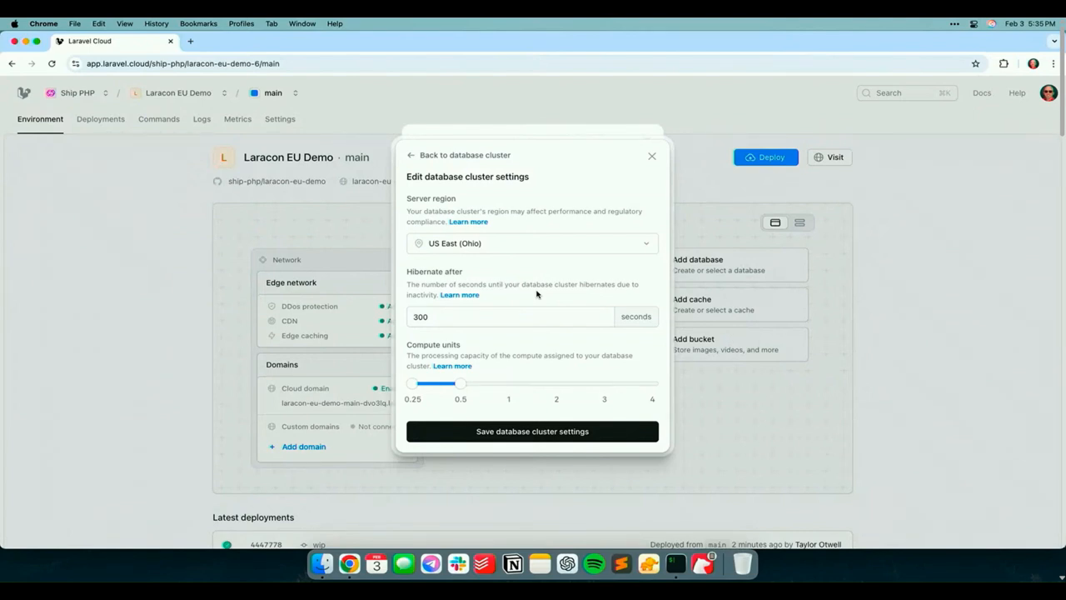
left_click(487, 314)
key("BackSpace")
key("BackSpace")
key("BackSpace")
type("1800")
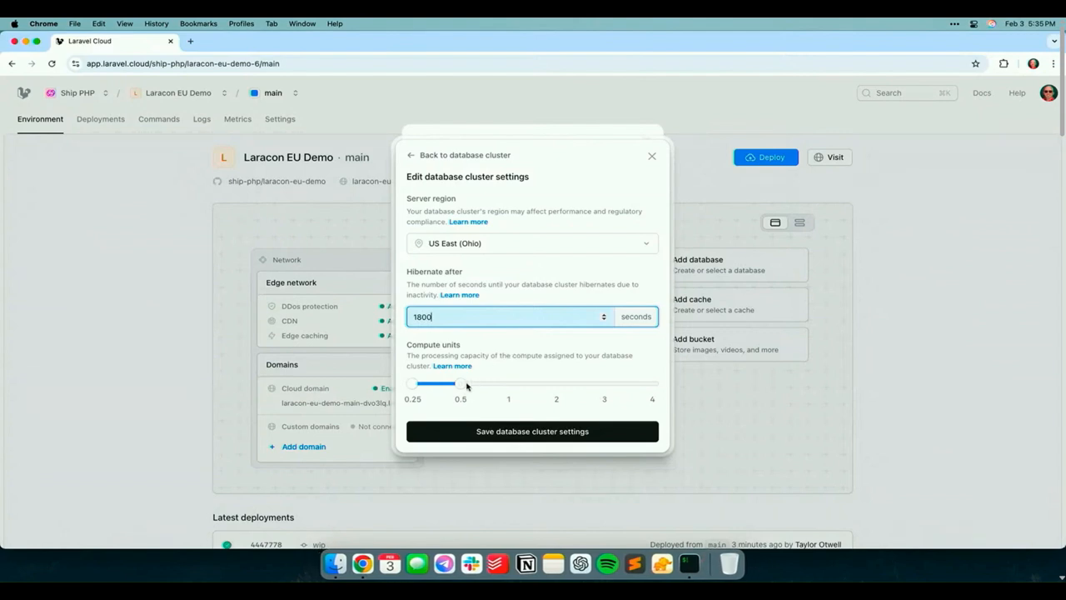
Set the cluster's compute range to 0.5–2 units, save these settings and create the database cluster
left_click_drag(463, 385, 551, 388)
left_click_drag(414, 386, 462, 387)
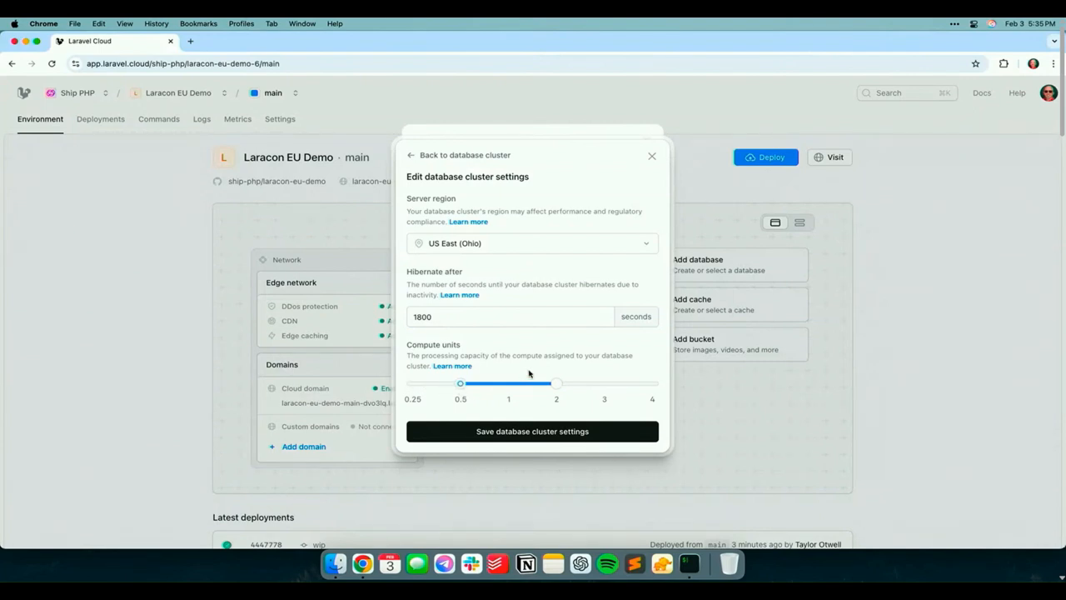
left_click(524, 437)
left_click(543, 484)
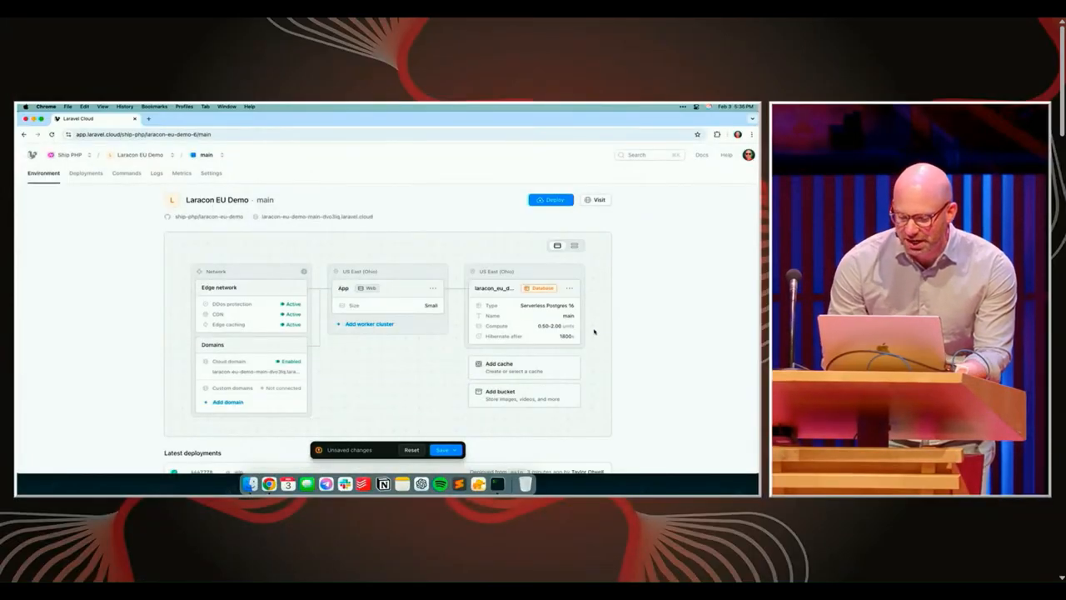
Create a Laravel KV Store cache named main with a size of 250 MB in US East (Ohio)
left_click(532, 369)
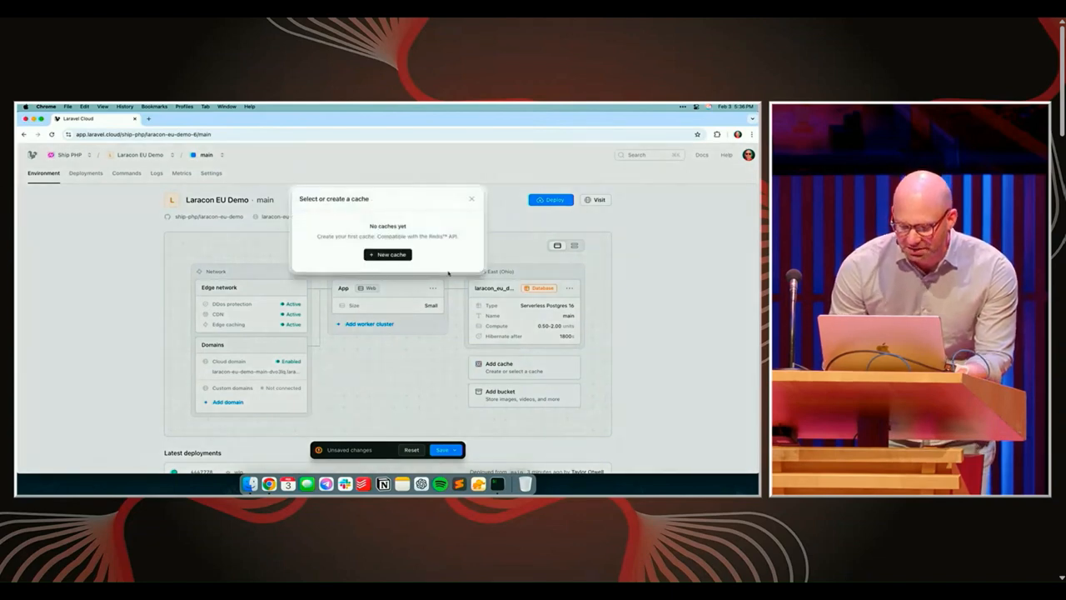
left_click(399, 255)
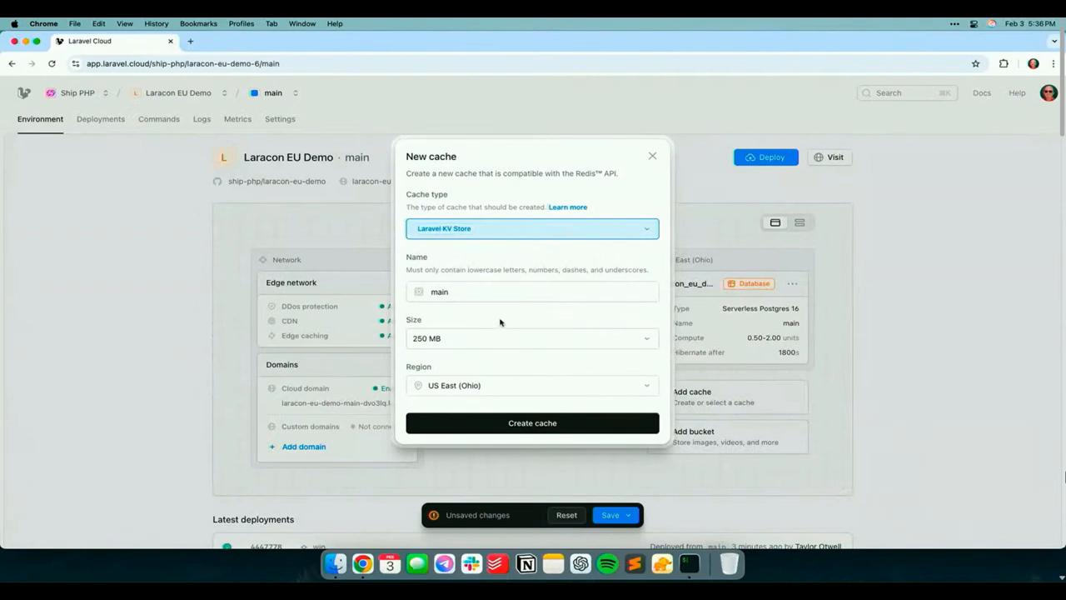
left_click(499, 345)
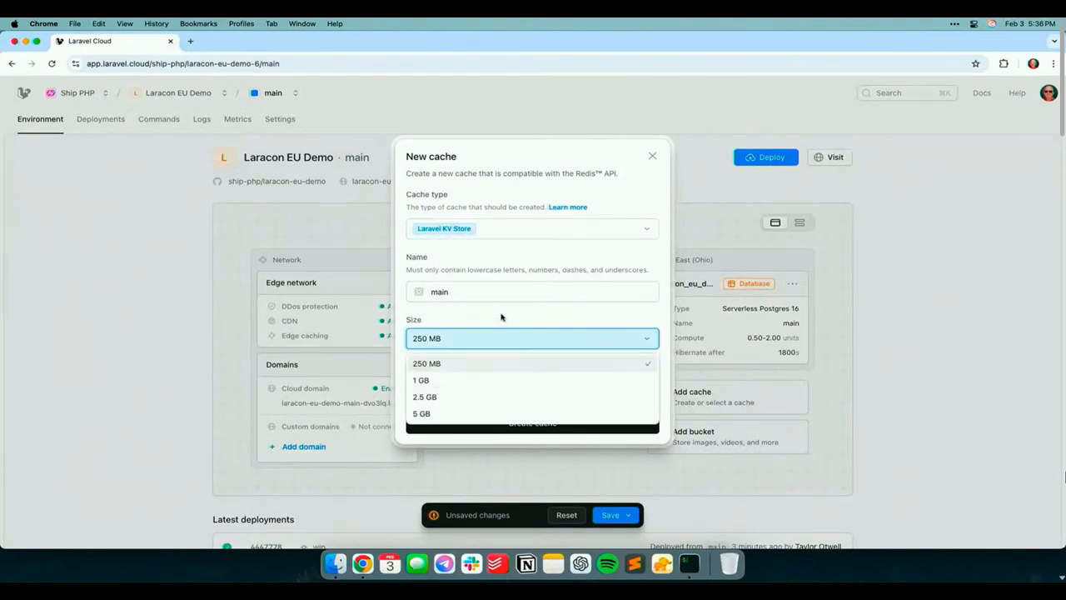
left_click(503, 318)
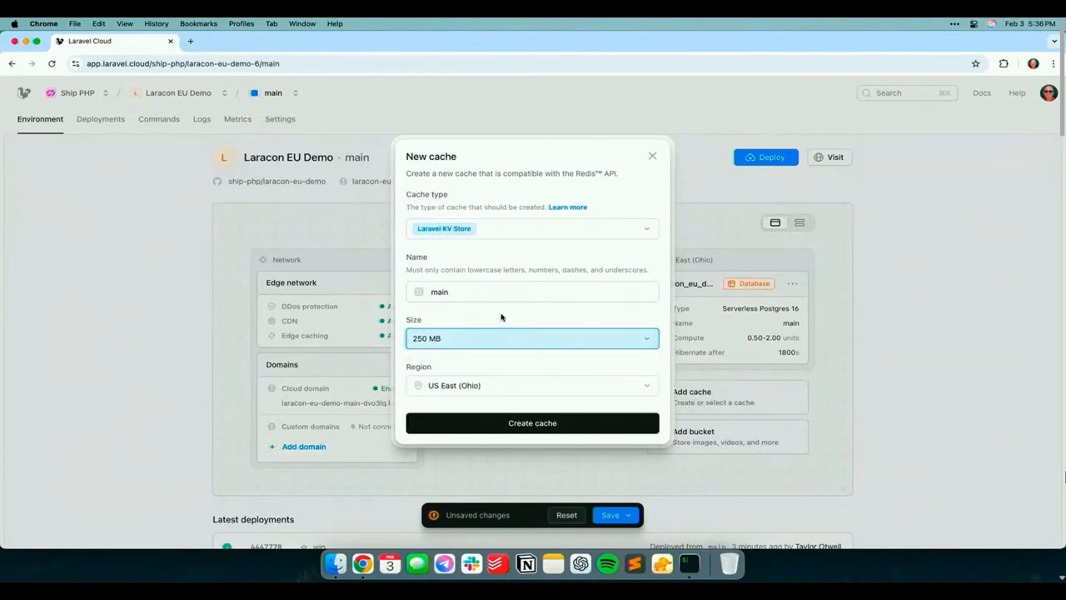
left_click(530, 424)
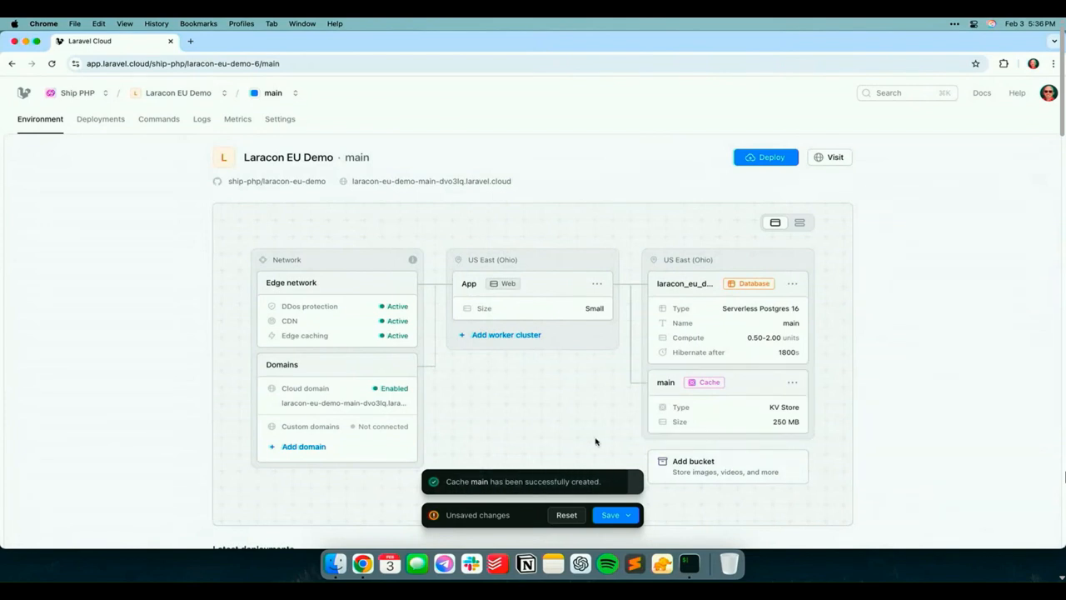
Save the pending database and cache changes to the main environment and redeploy it immediately
scroll(594, 438, "down", 1)
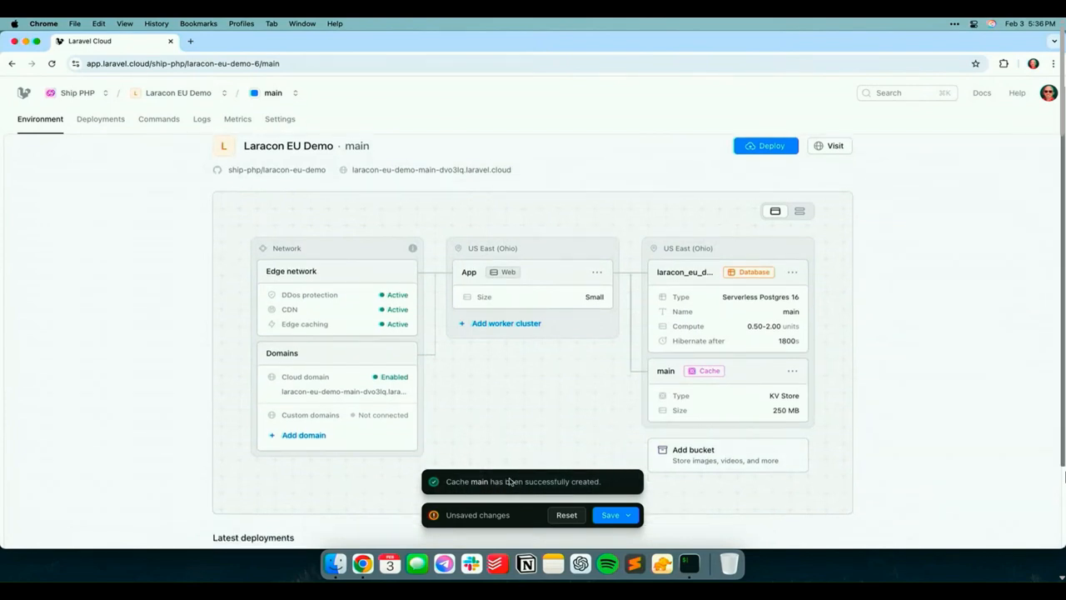
left_click(629, 516)
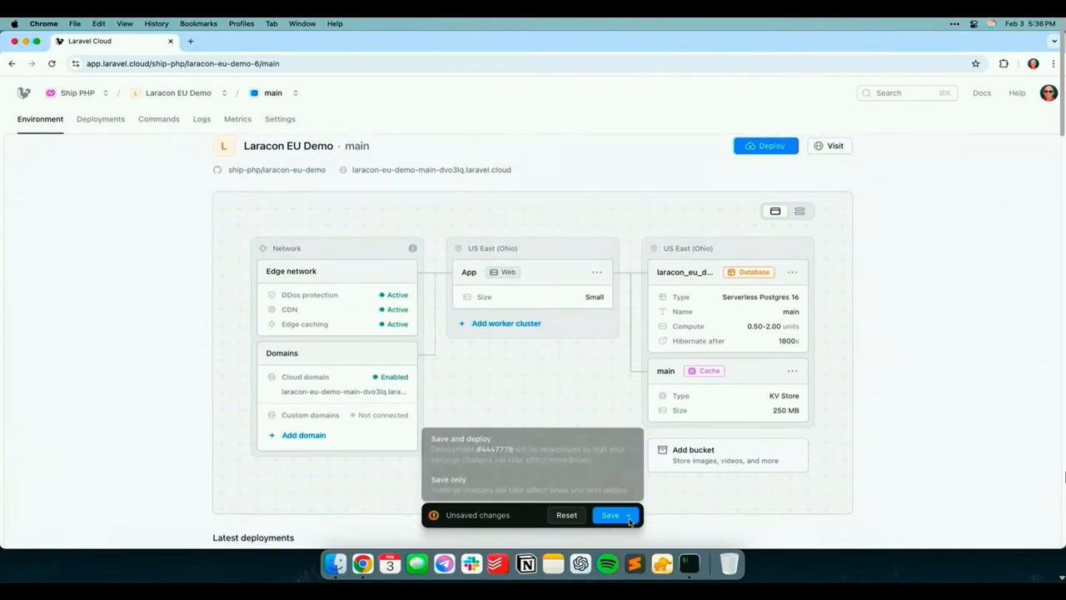
left_click(575, 479)
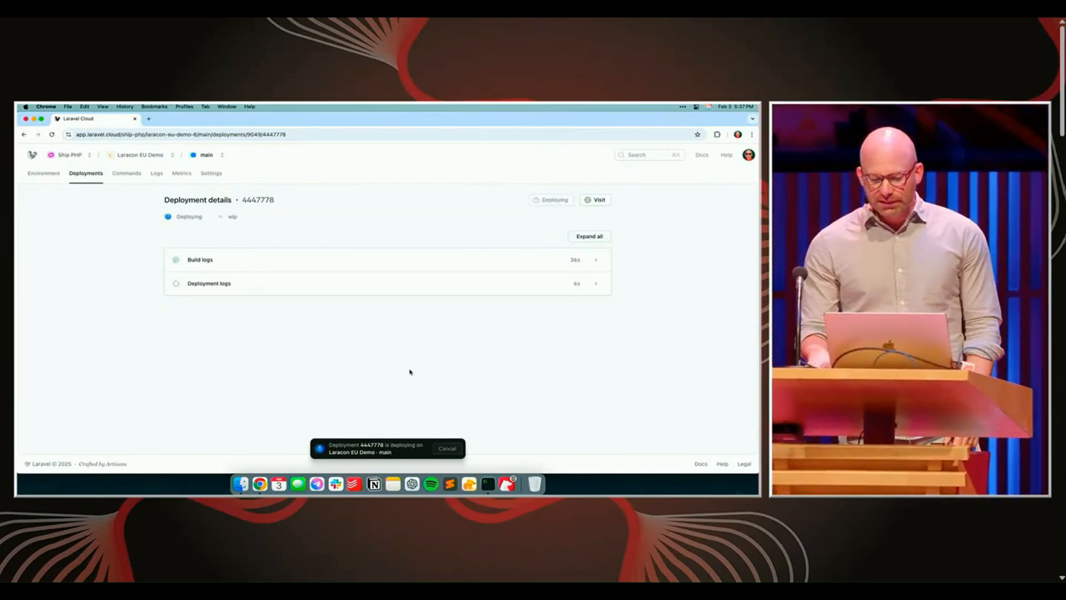
Expand all logs of the running deployment and examine the build output, database migrations and environment stack update
left_click(545, 254)
scroll(567, 308, "down", 10)
scroll(566, 315, "down", 5)
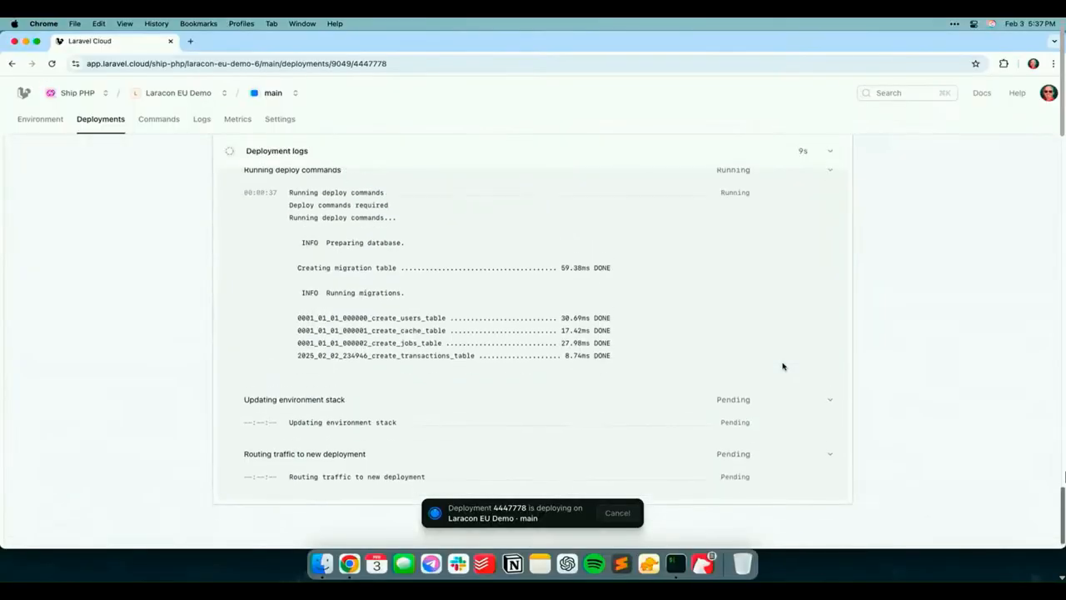
scroll(783, 367, "up", 1)
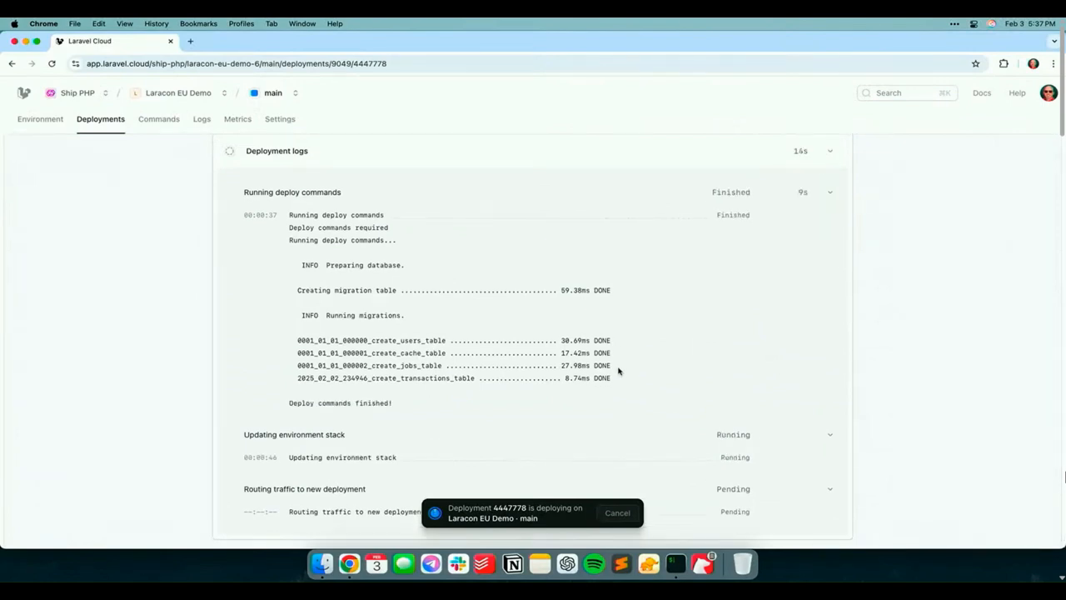
scroll(641, 381, "down", 2)
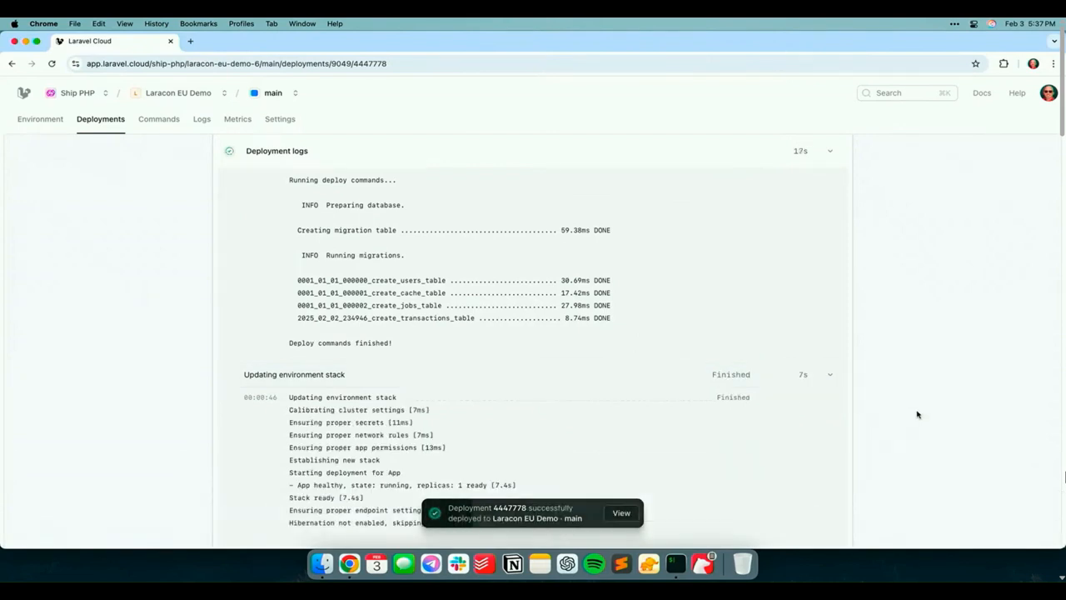
scroll(722, 392, "up", 15)
scroll(721, 391, "up", 2)
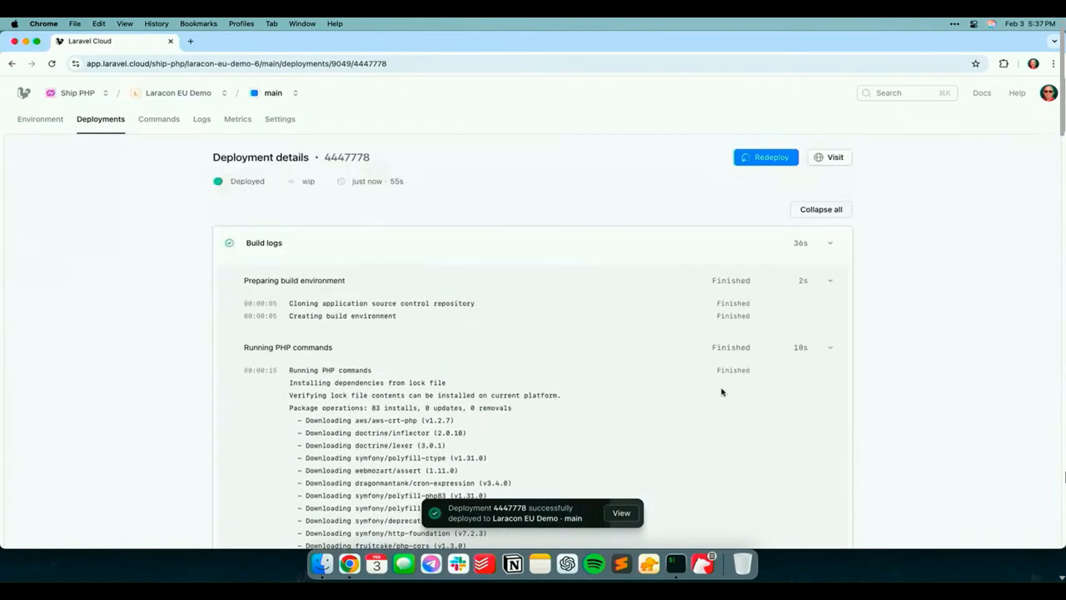
Visit the deployed site and submit its registration form with the user's full name, e-mail address, account password and password confirmation
left_click(830, 158)
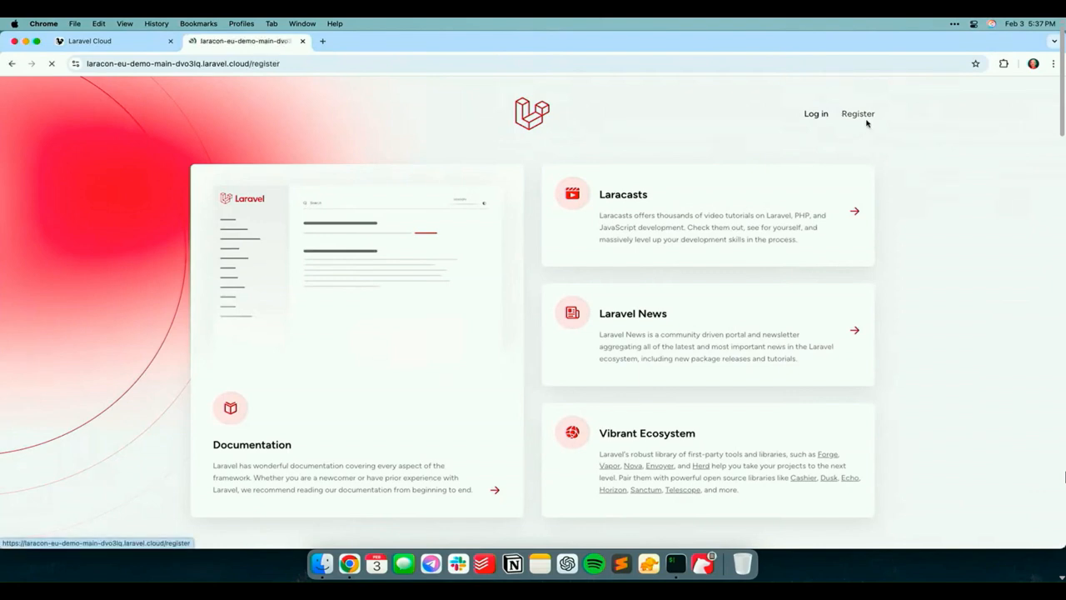
left_click(863, 118)
type("Taylor Otwell")
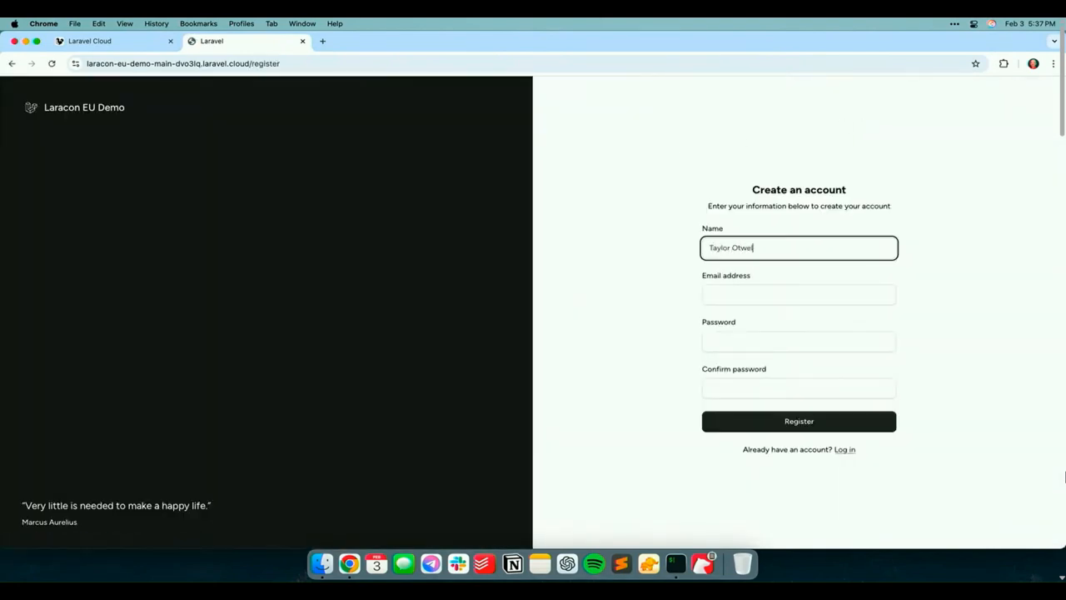
key("Tab")
key("Tab")
type("password")
key("Tab")
type("pas")
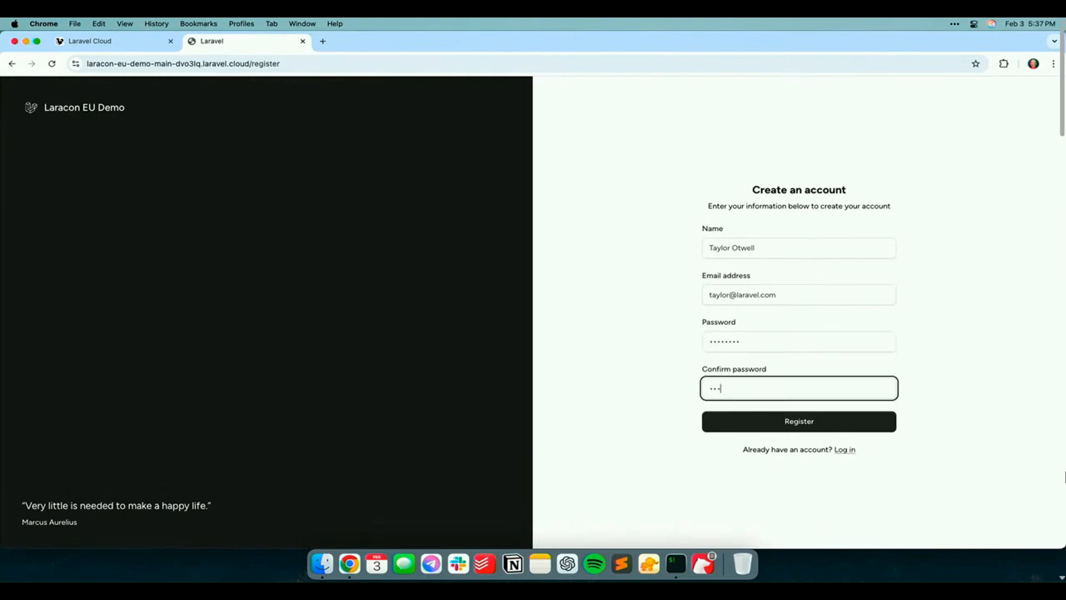
key("Return")
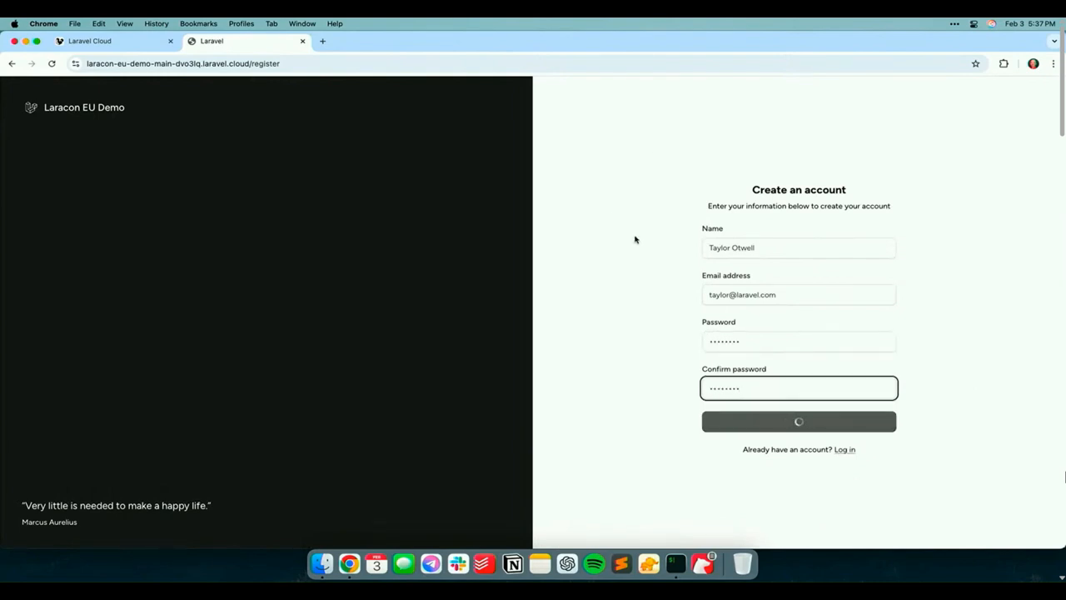
Replace the e-mail address in the registration form with the user's alternative e-mail and submit the registration again
left_click(798, 281)
triple_click(799, 281)
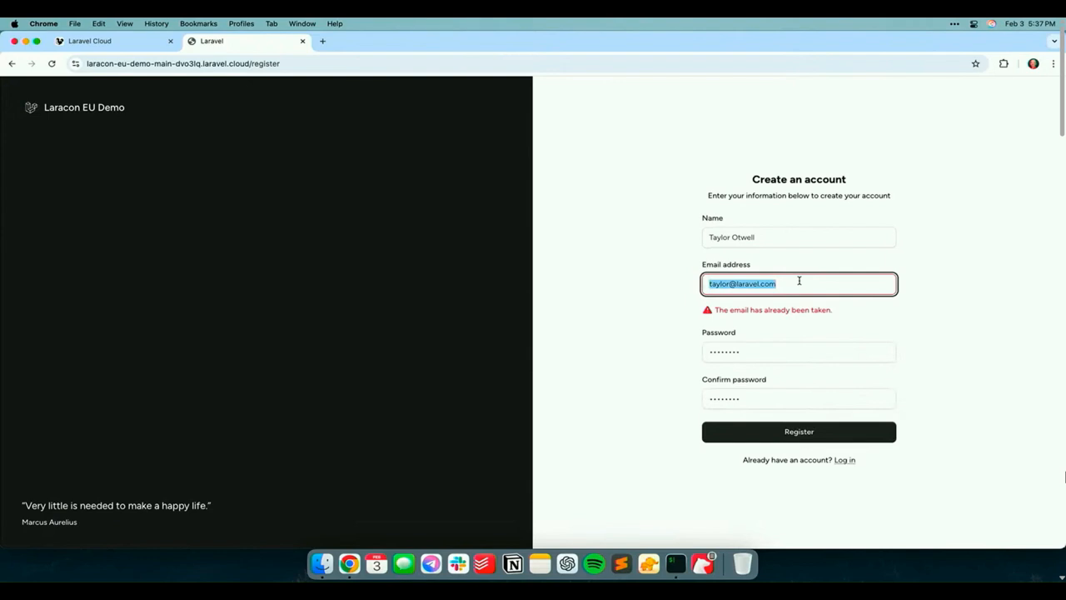
key("BackSpace")
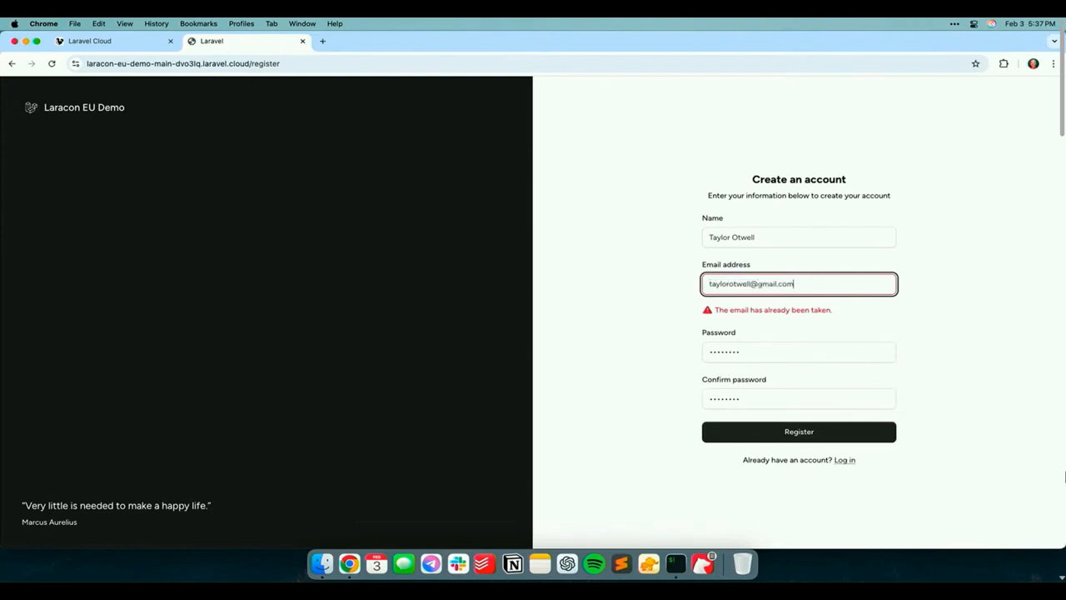
key("Return")
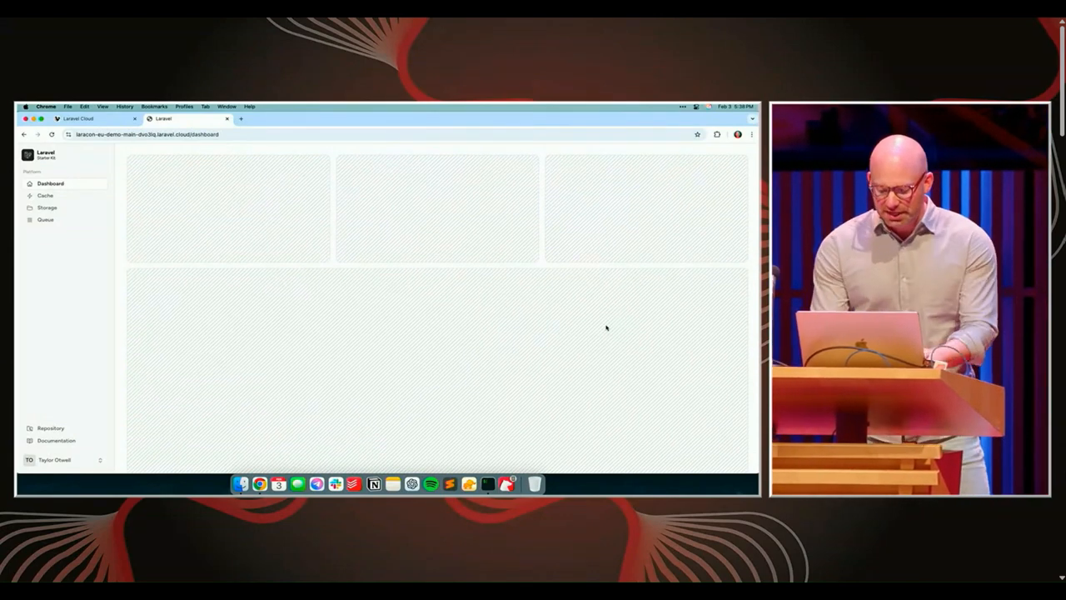
Enlarge the site's dashboard view, open its Cache page and reload that page several times to check the cached response
key("super+equal")
key("super+equal")
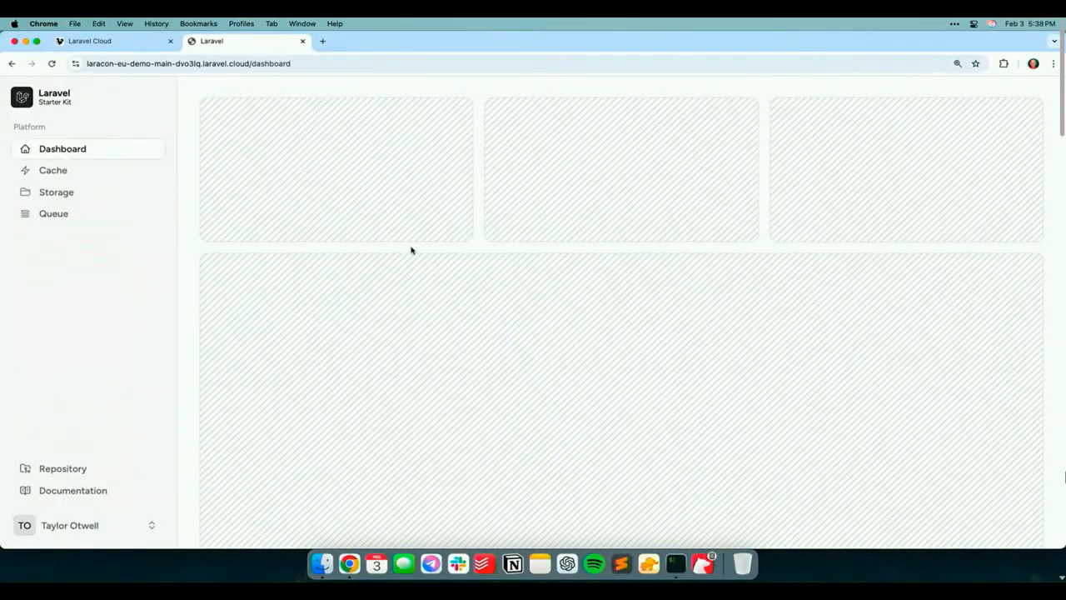
left_click(149, 171)
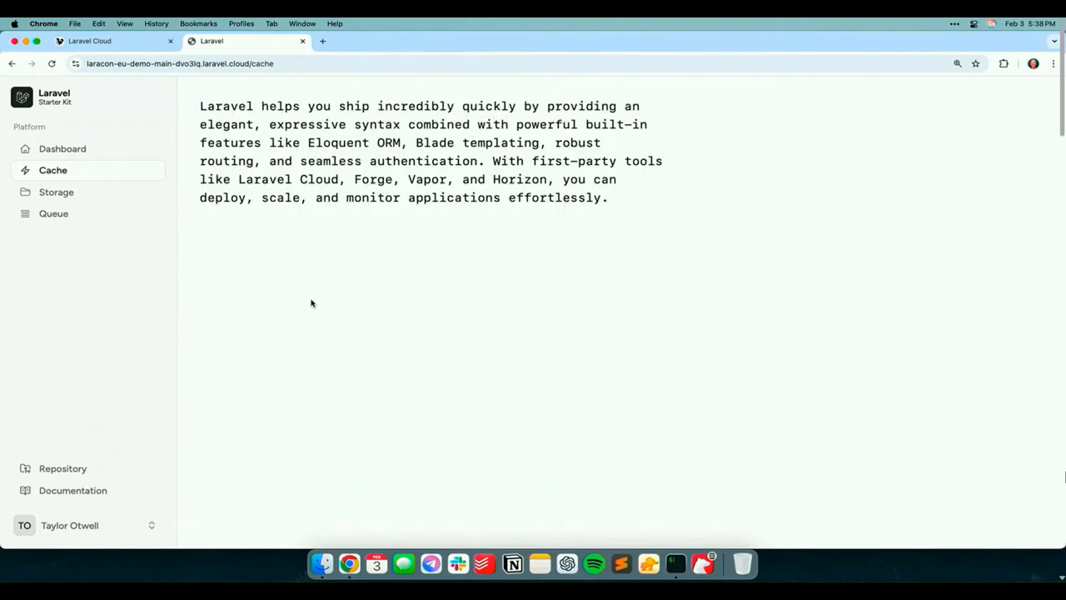
key("super+l")
key("Escape")
key("super+l")
key("Return")
key("super+l")
key("Return")
key("super+l")
key("Return")
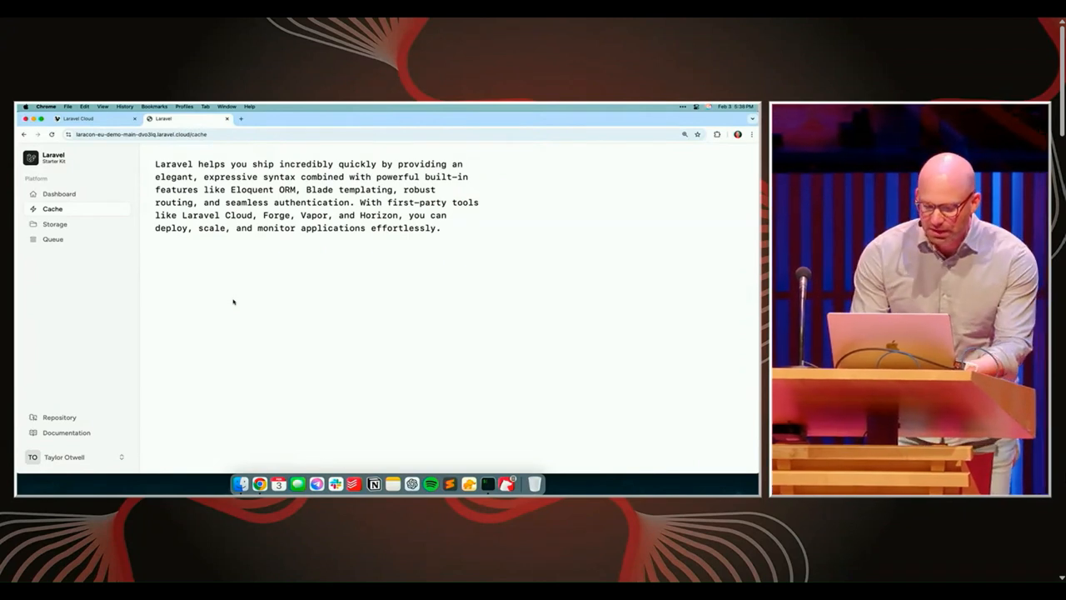
Return to the environment overview of main in Laravel Cloud
left_click(83, 119)
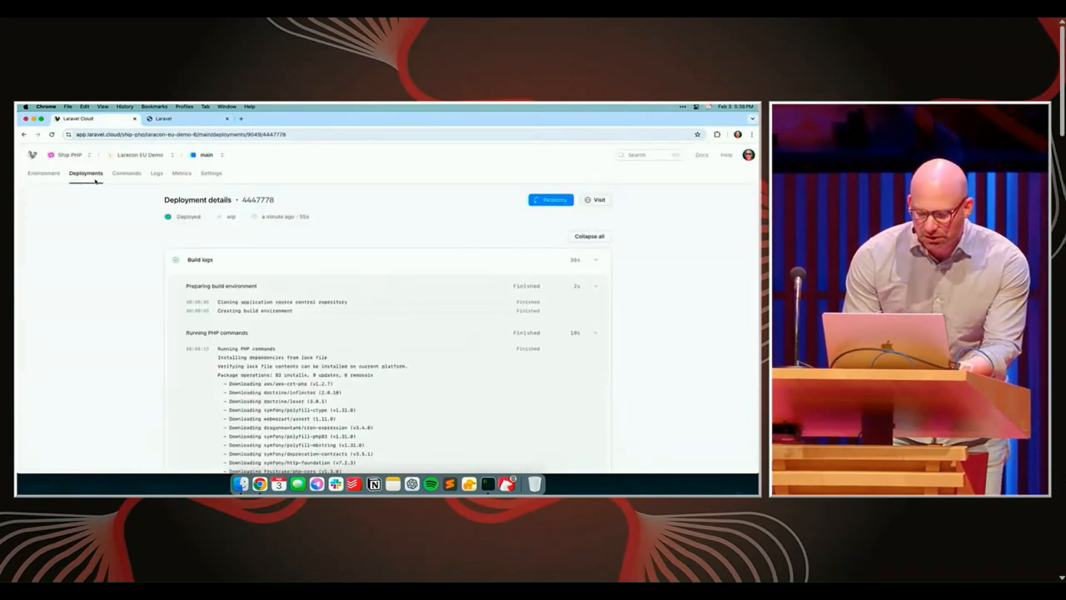
left_click(44, 173)
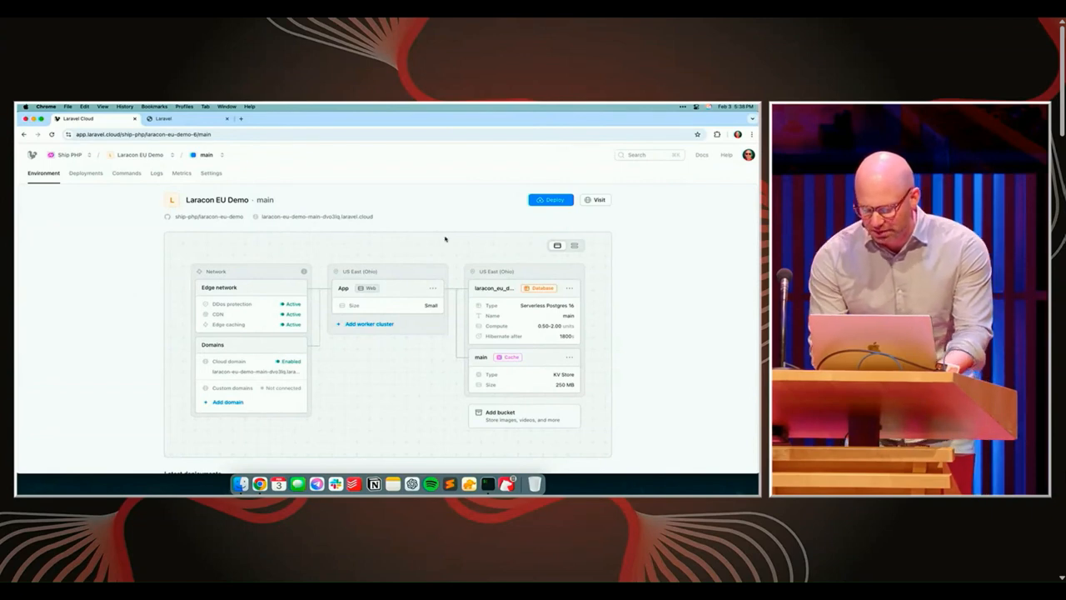
Try detaching the Postgres database from the environment and reset the unsaved change
left_click(569, 287)
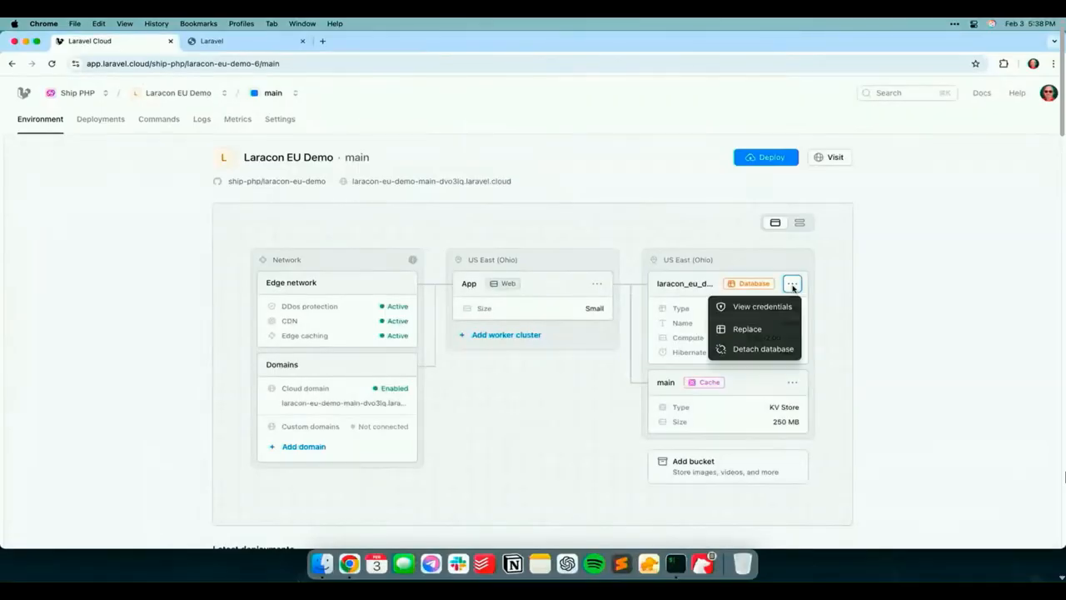
left_click(763, 350)
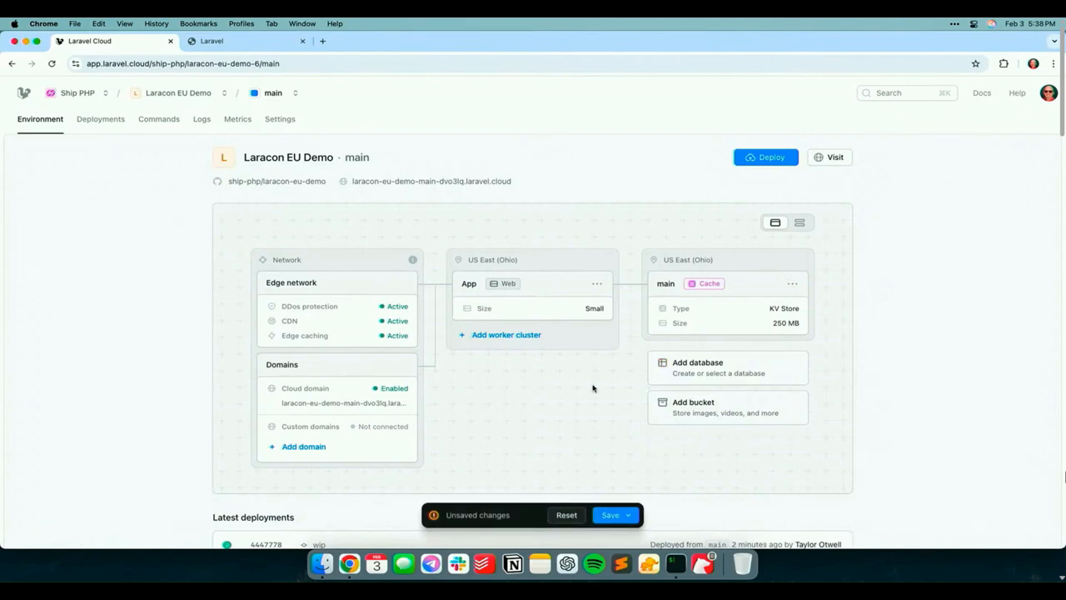
left_click(566, 514)
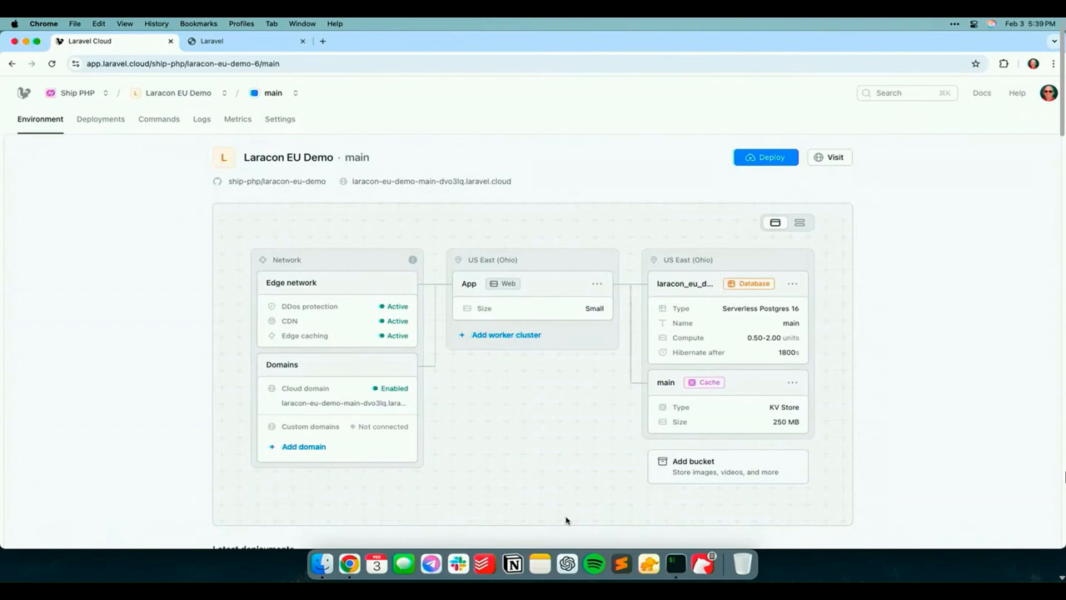
View the Postgres database's credentials, open its deeplink in TablePlus to inspect the users table, and close the credentials
left_click(790, 285)
left_click(766, 308)
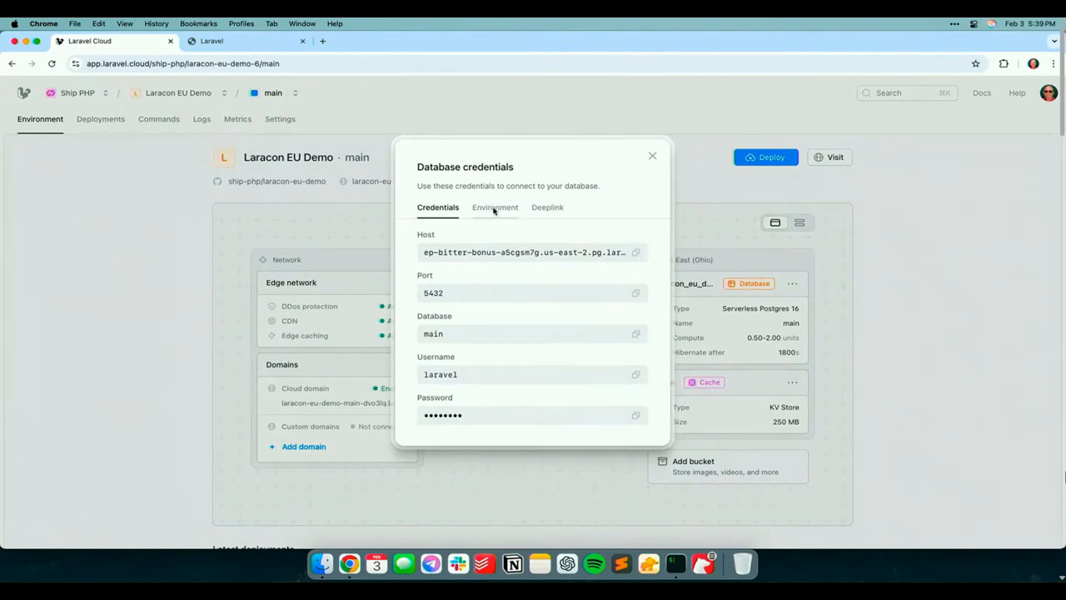
left_click(562, 213)
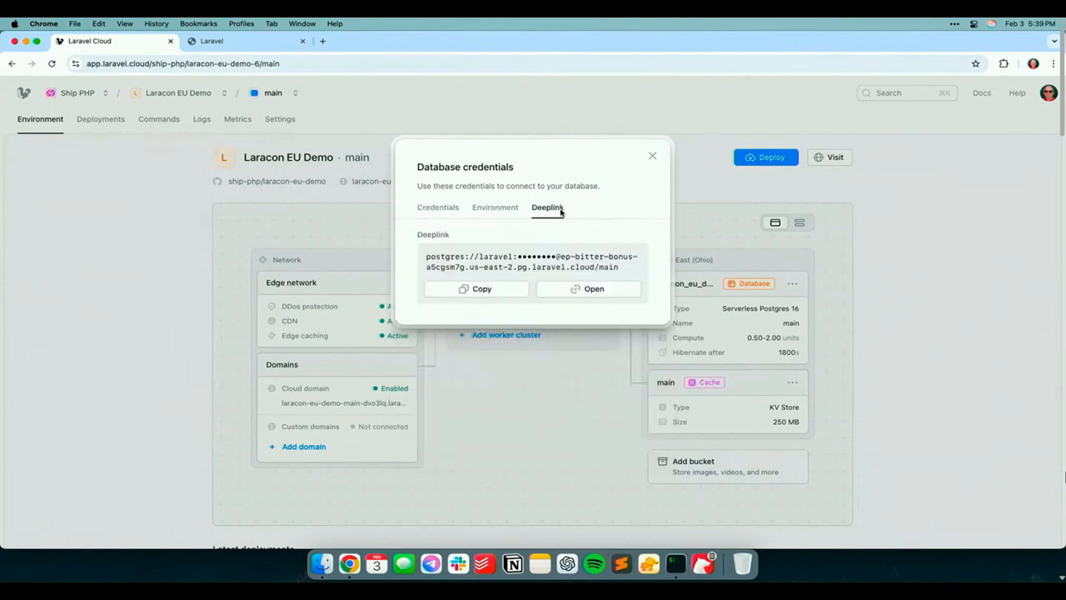
left_click(592, 289)
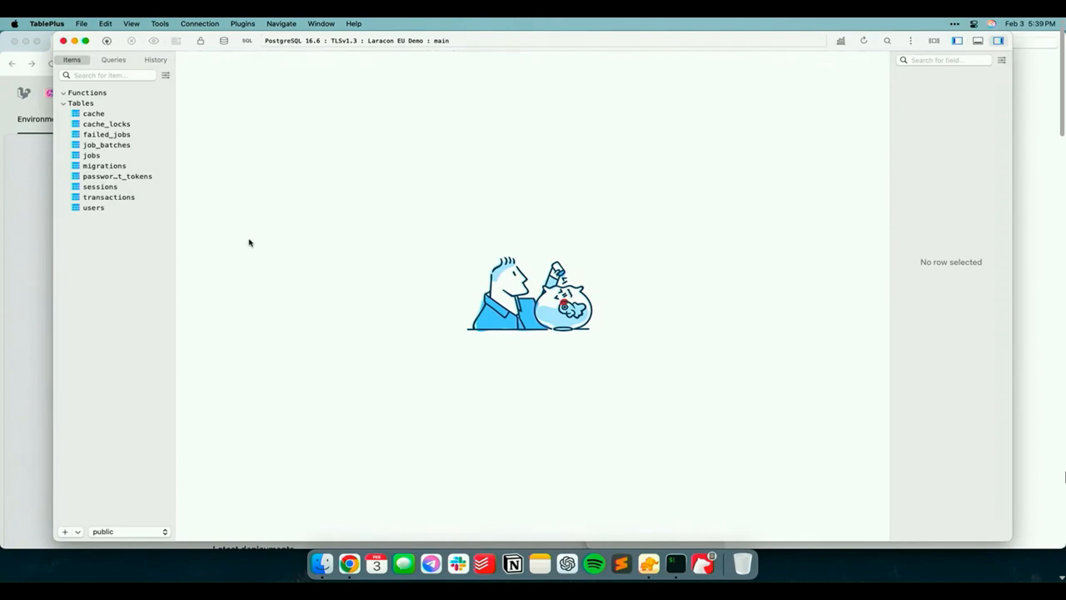
left_click(141, 209)
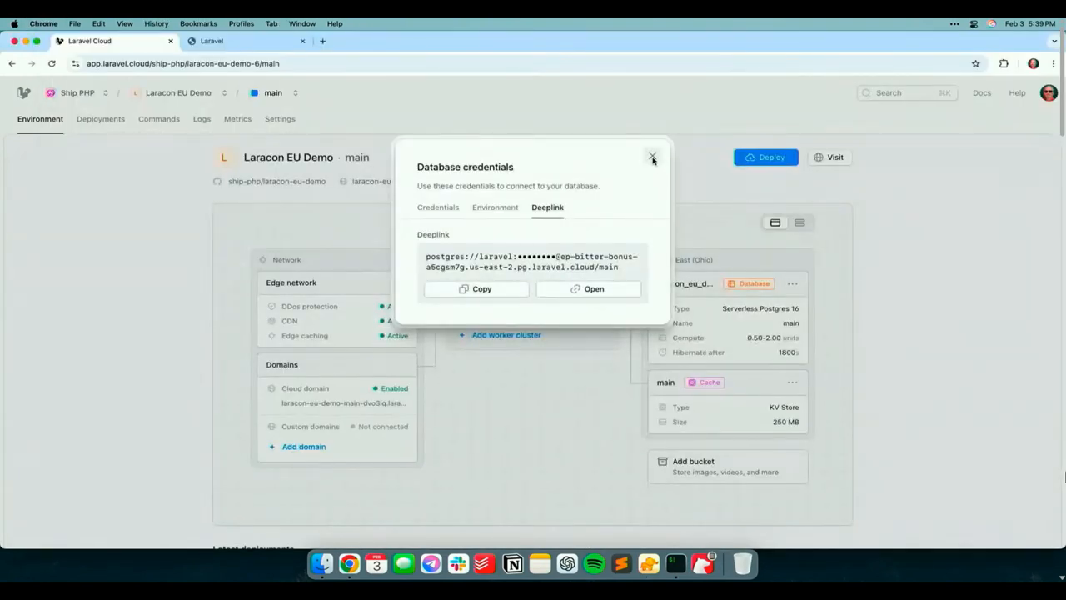
left_click(652, 156)
View the main cache's credentials, open its deeplink in TablePlus, quit TablePlus and close the credentials
left_click(792, 382)
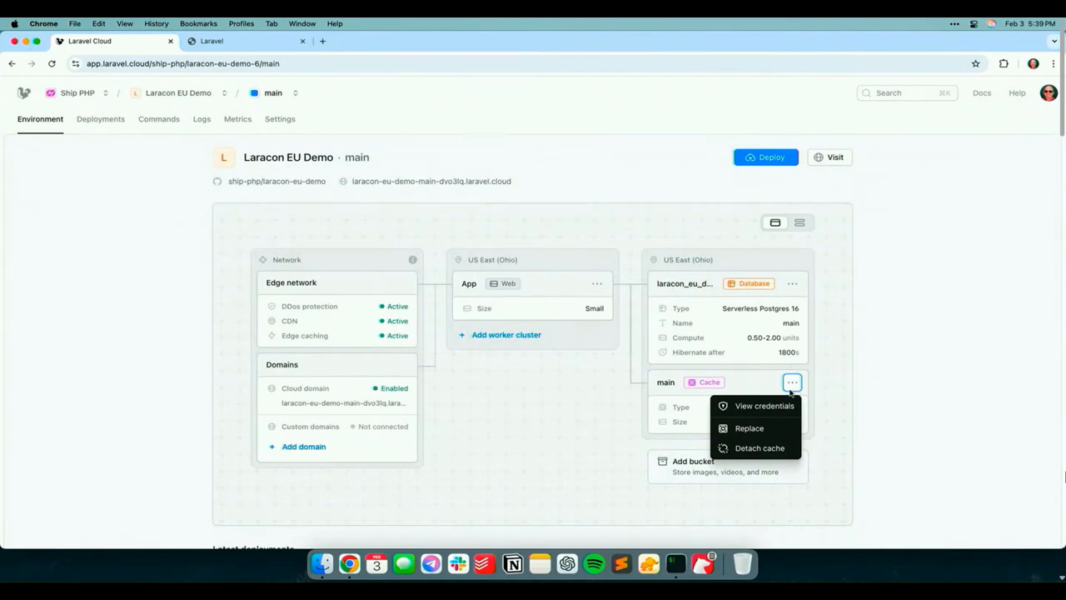
left_click(758, 406)
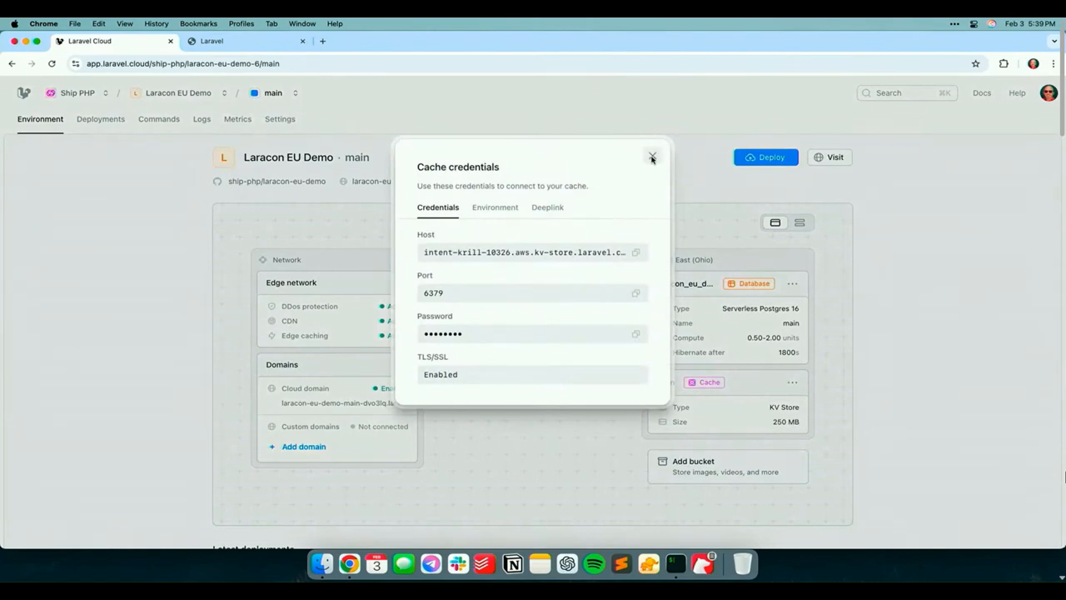
left_click(562, 208)
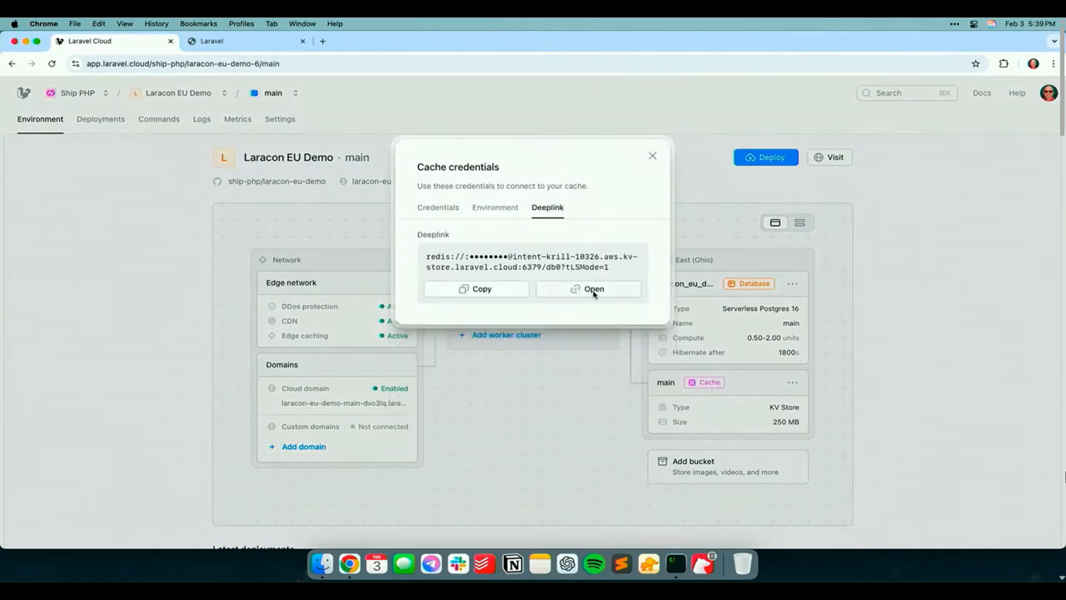
left_click(594, 290)
left_click(631, 161)
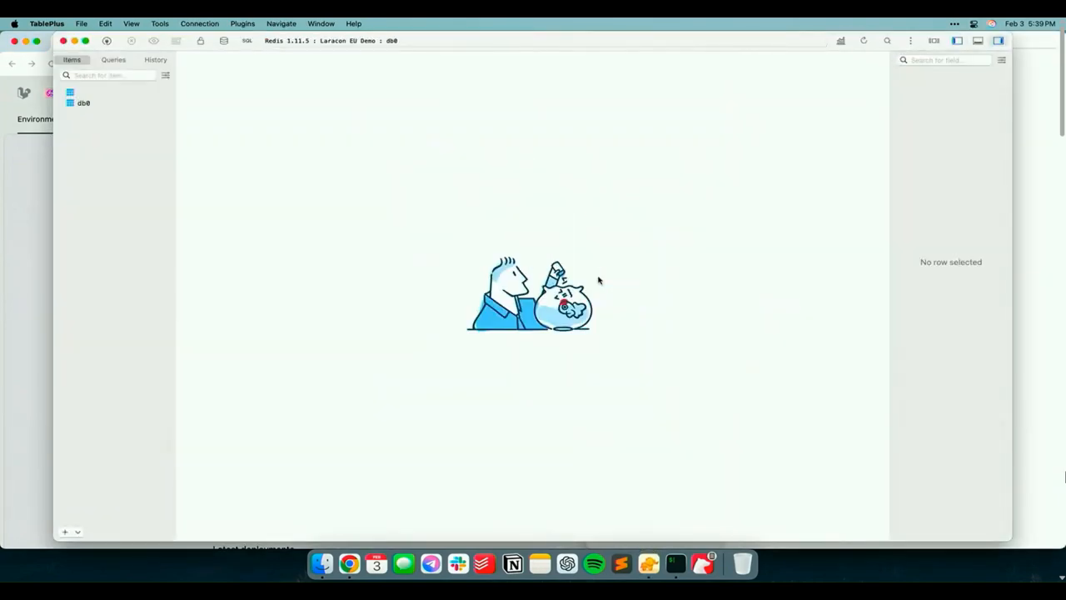
key("super+q")
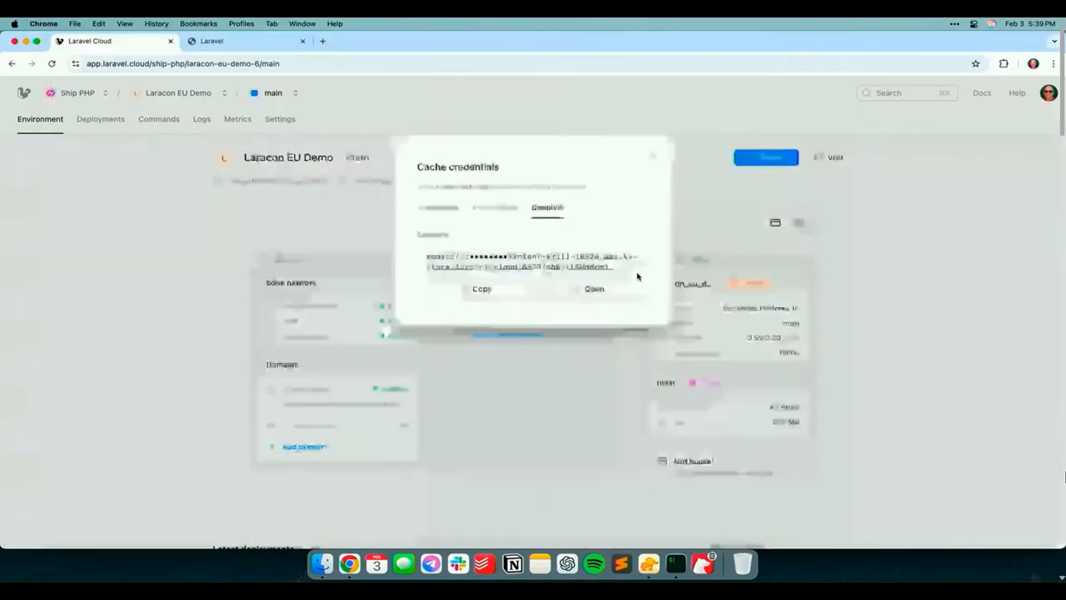
left_click(654, 159)
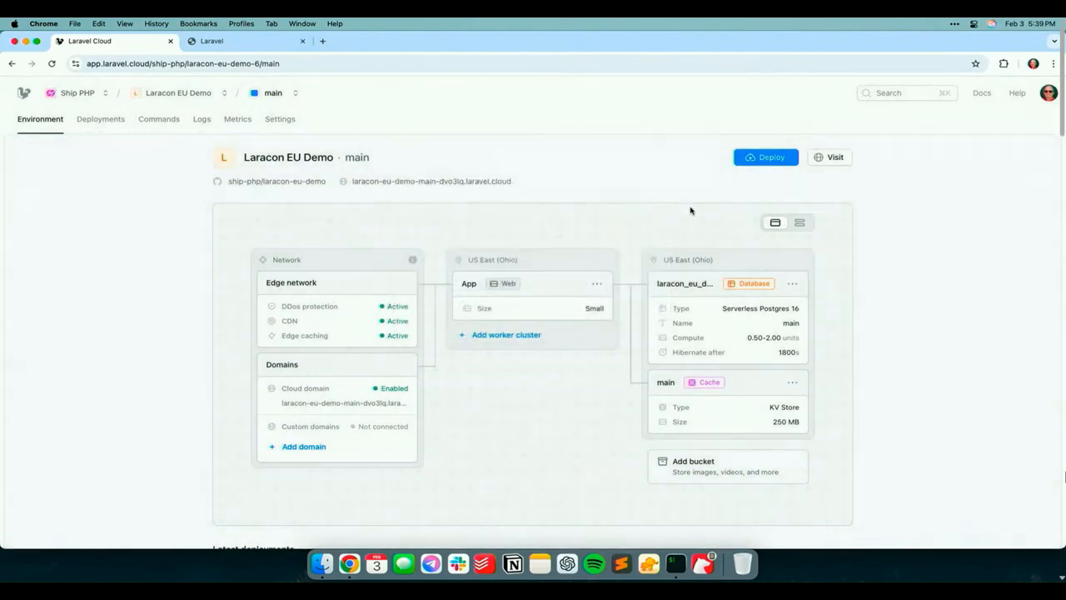
Create a private Laravel Object Storage bucket named laracon_eu_demo with the read-and-write access key default_access_key
scroll(703, 238, "down", 2)
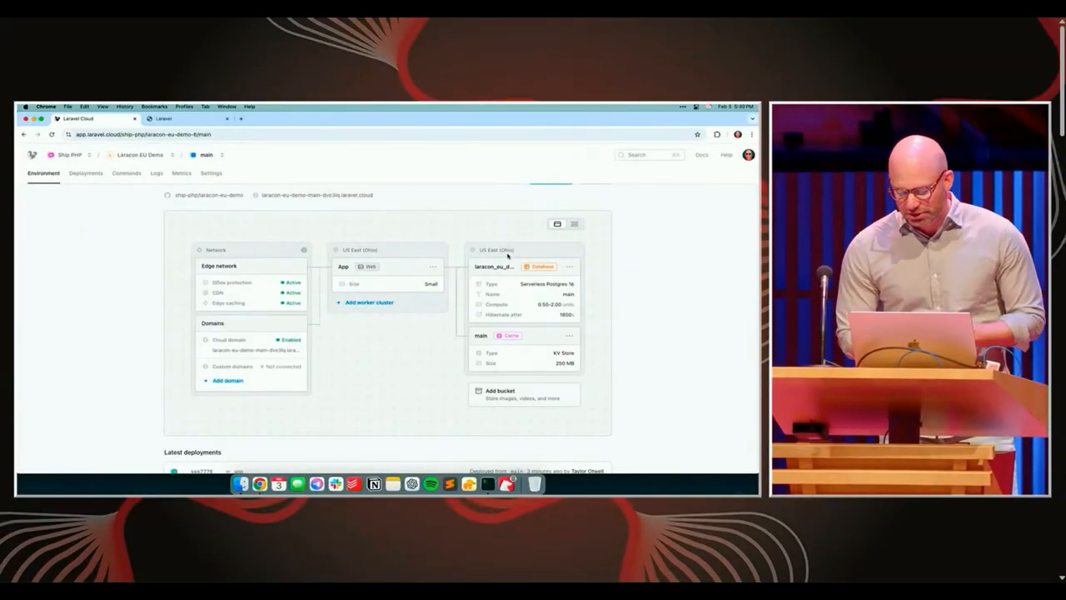
left_click(504, 397)
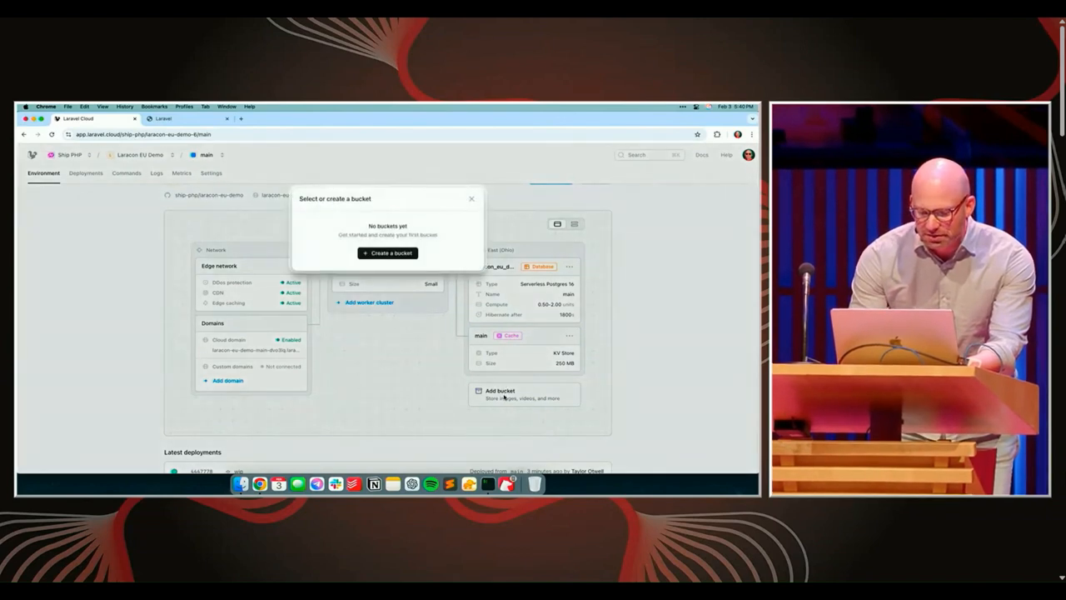
left_click(405, 254)
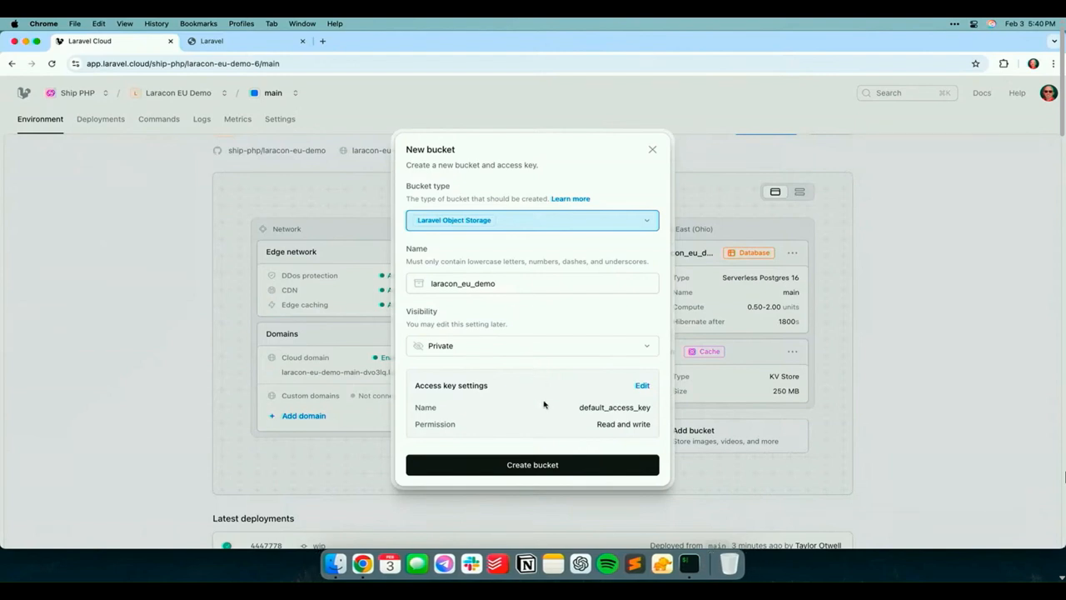
left_click(530, 469)
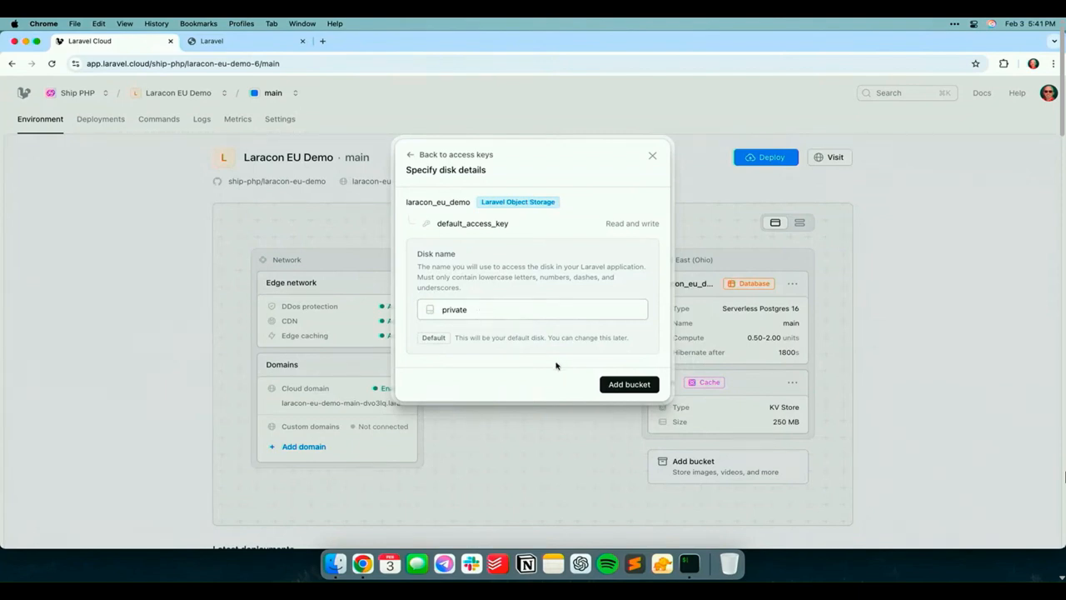
Attach the laracon_eu_demo bucket as the default disk named private, and save and deploy the environment changes
left_click(616, 384)
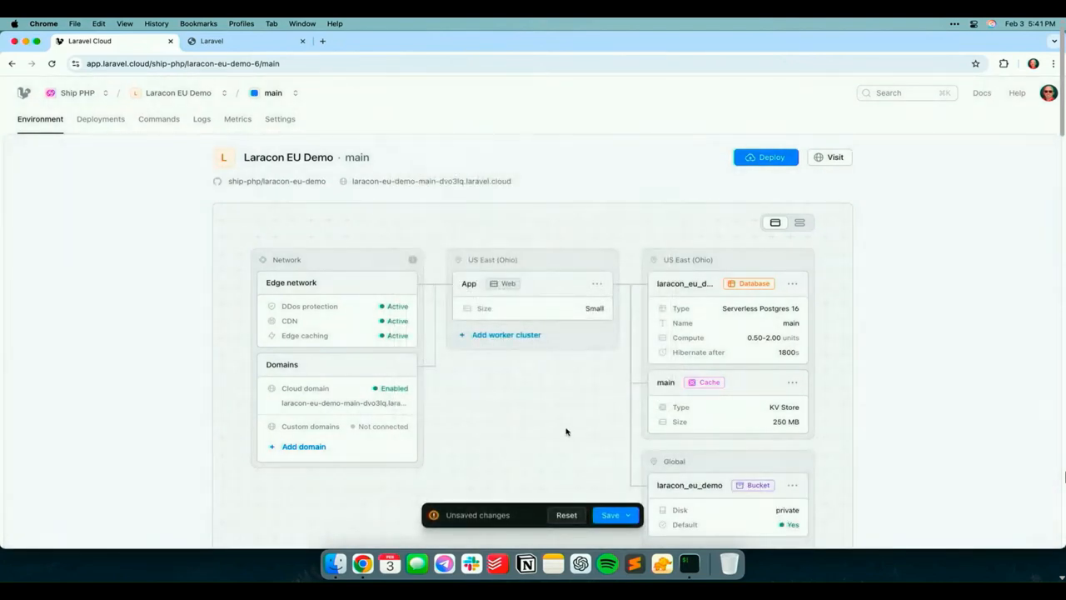
scroll(566, 431, "down", 1)
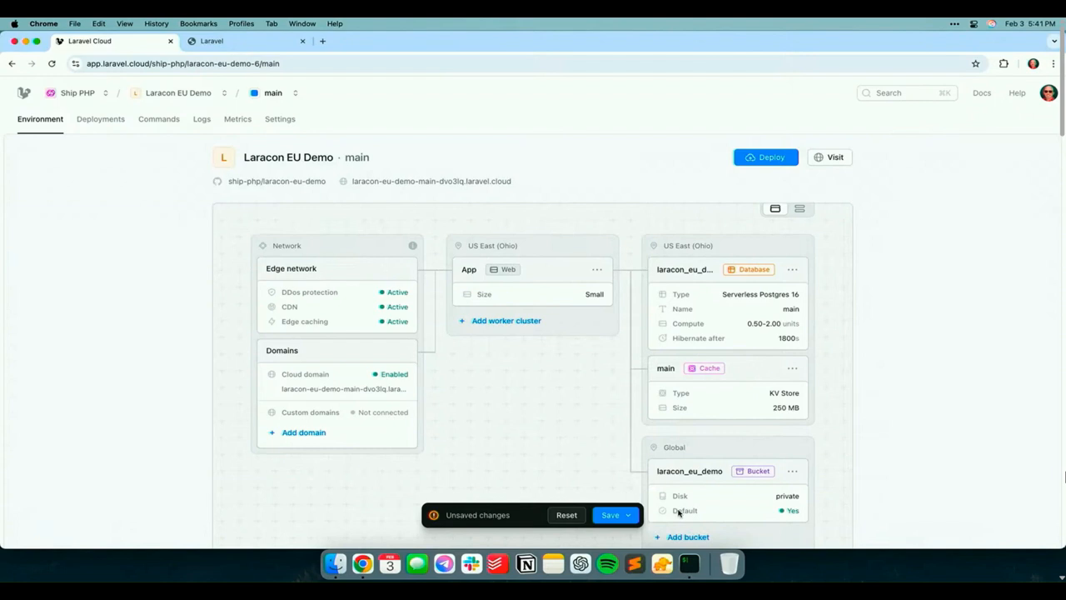
left_click(618, 516)
left_click(588, 468)
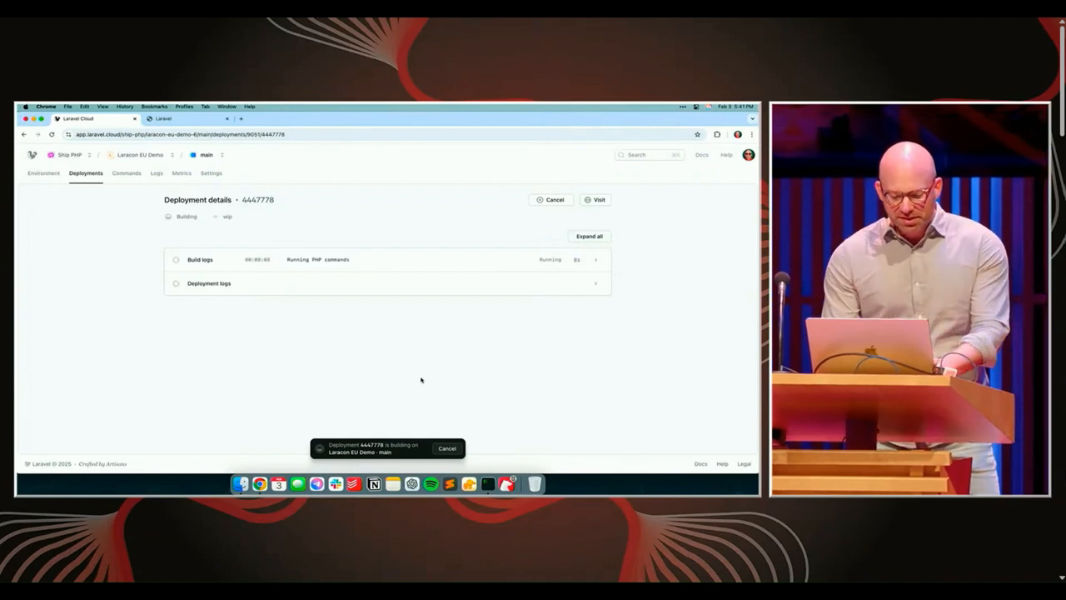
Set the main environment's color to red in its general settings and save the change
left_click(212, 173)
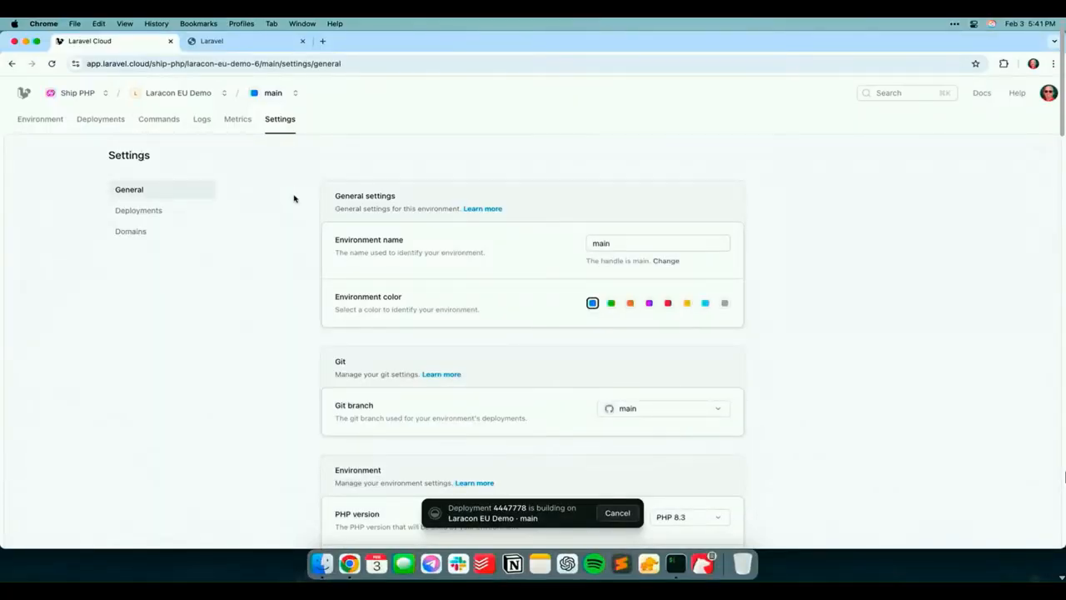
left_click(669, 304)
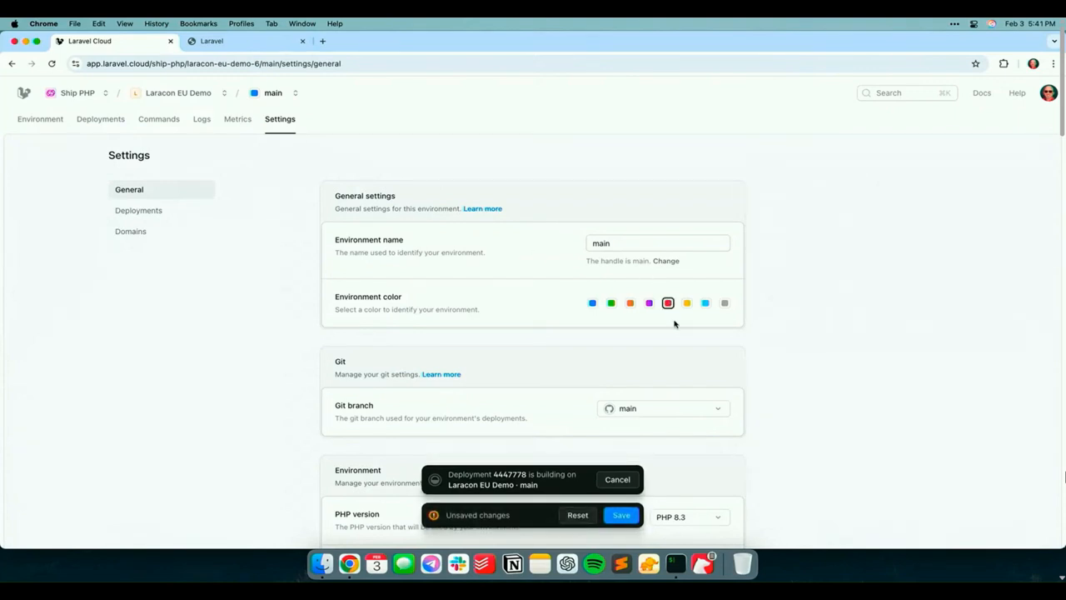
left_click(629, 517)
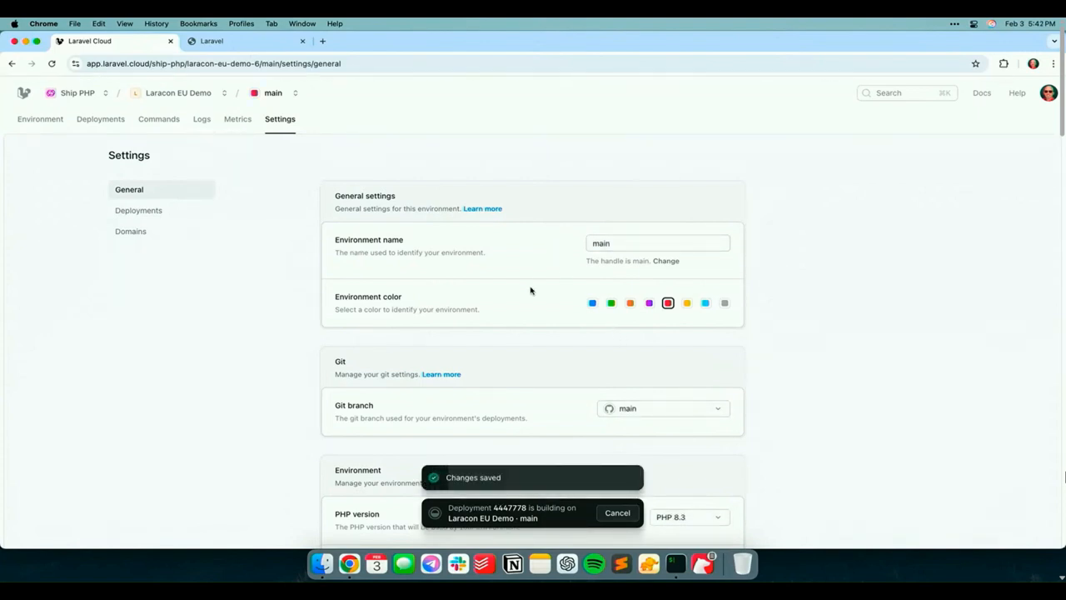
Examine the environment's general settings, including PHP and Node versions, timeouts, custom and injected variables, and the delete option
scroll(531, 291, "down", 5)
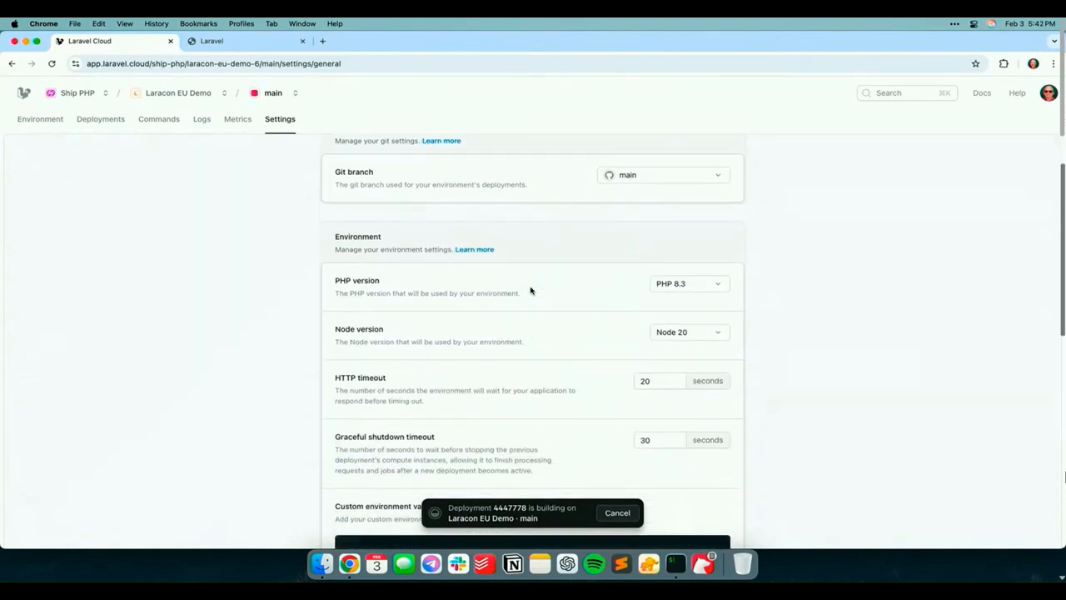
scroll(530, 291, "down", 2)
scroll(531, 291, "down", 3)
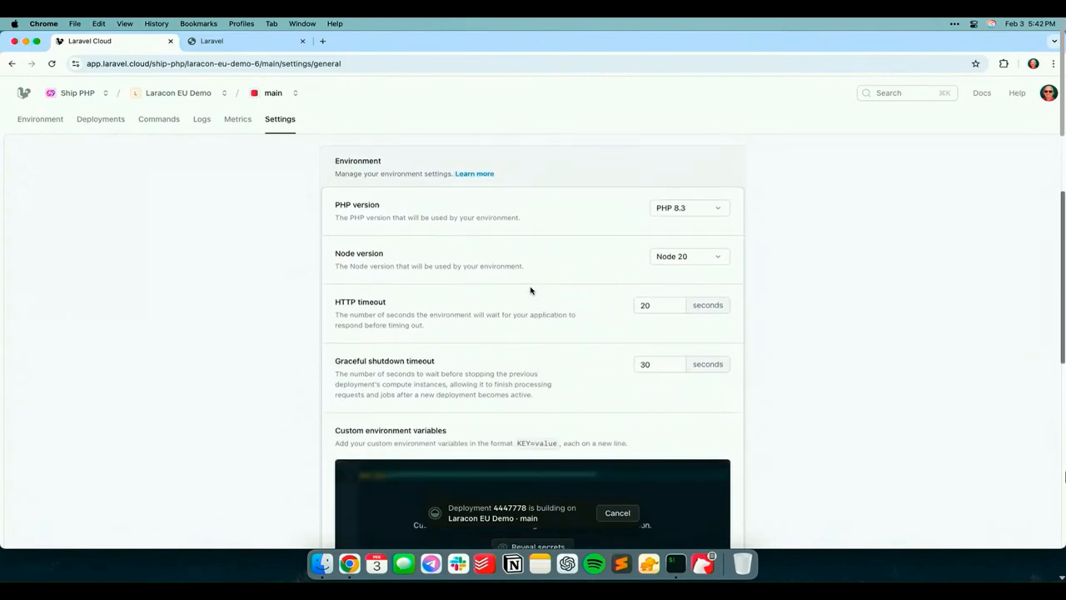
scroll(530, 290, "down", 2)
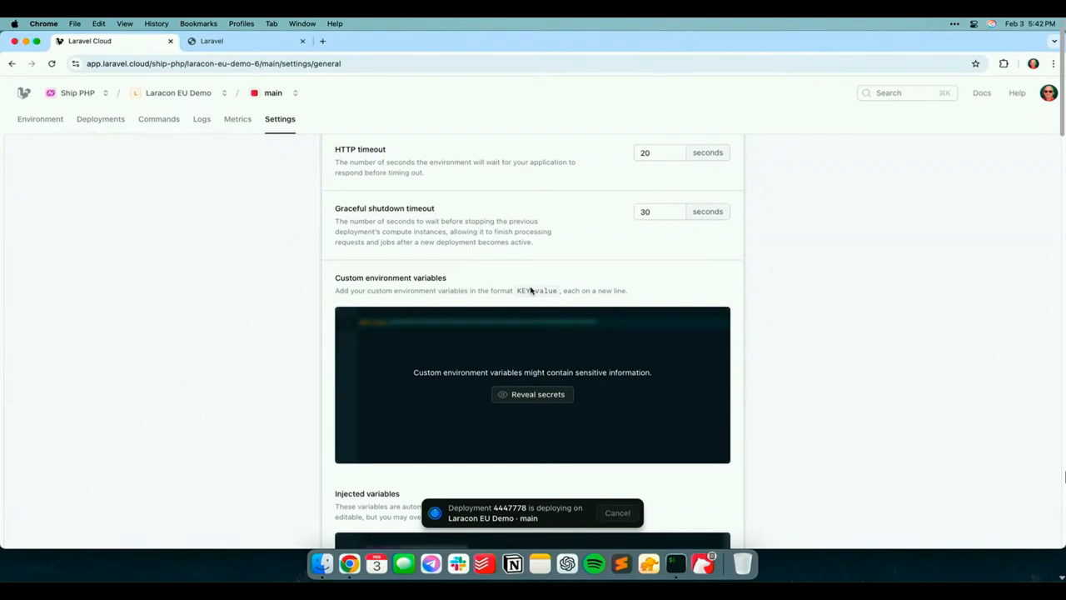
scroll(530, 290, "down", 5)
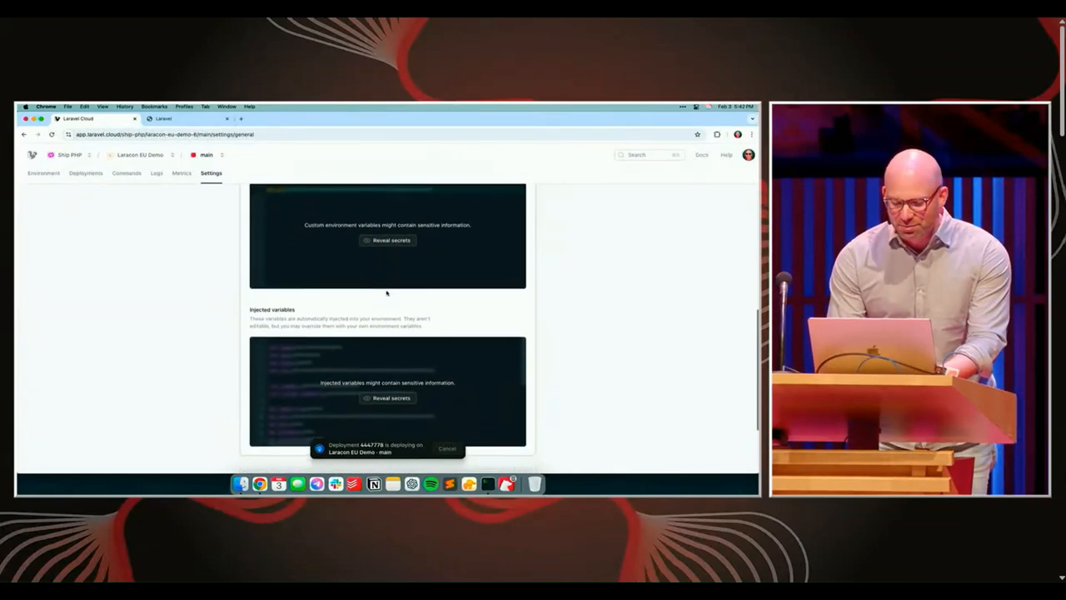
scroll(386, 292, "down", 2)
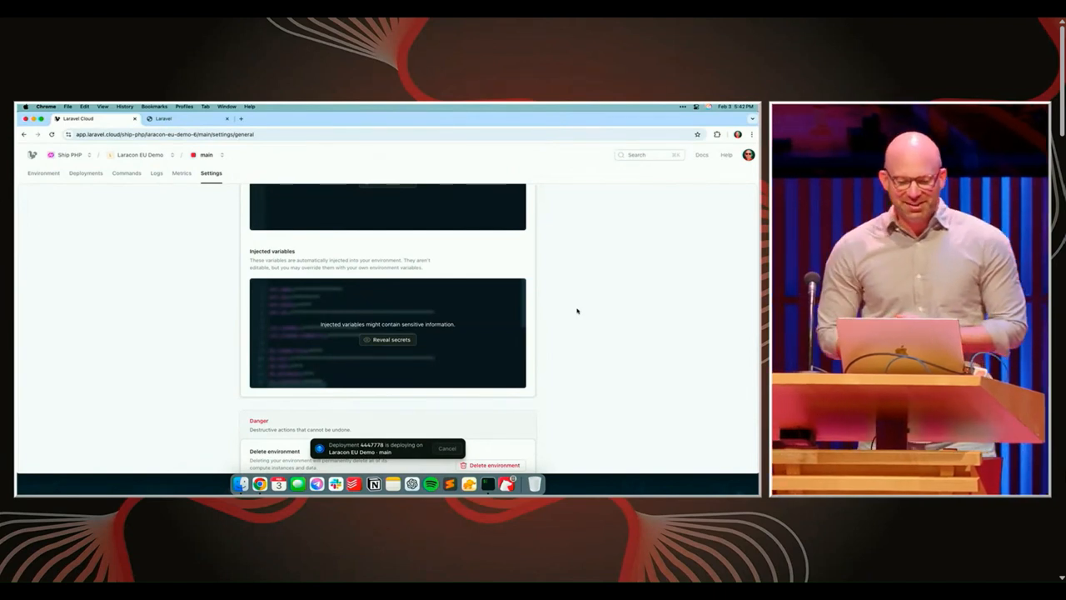
scroll(591, 319, "down", 2)
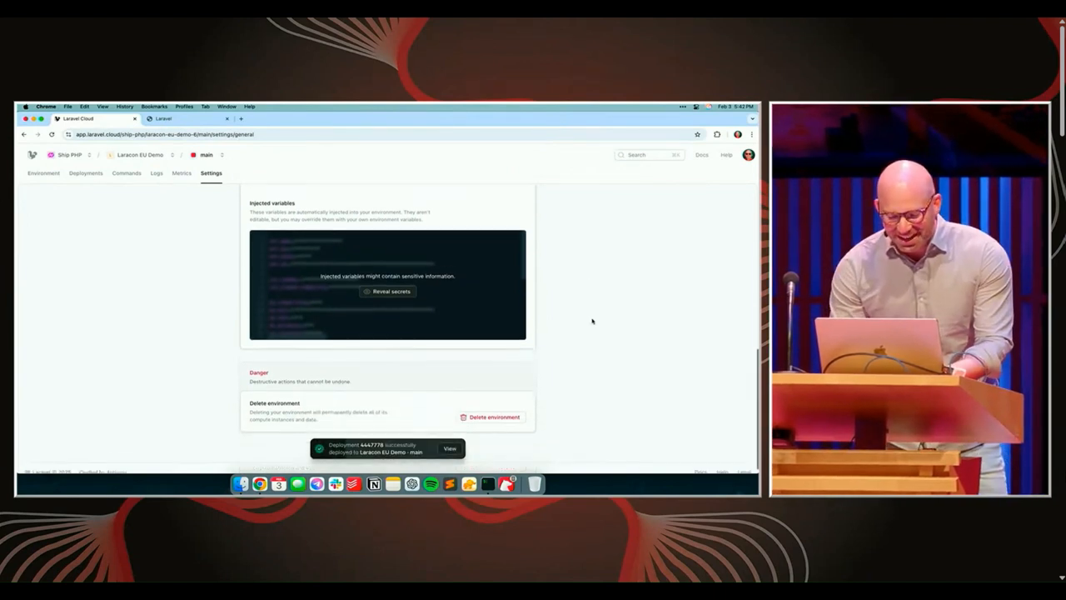
scroll(592, 320, "up", 5)
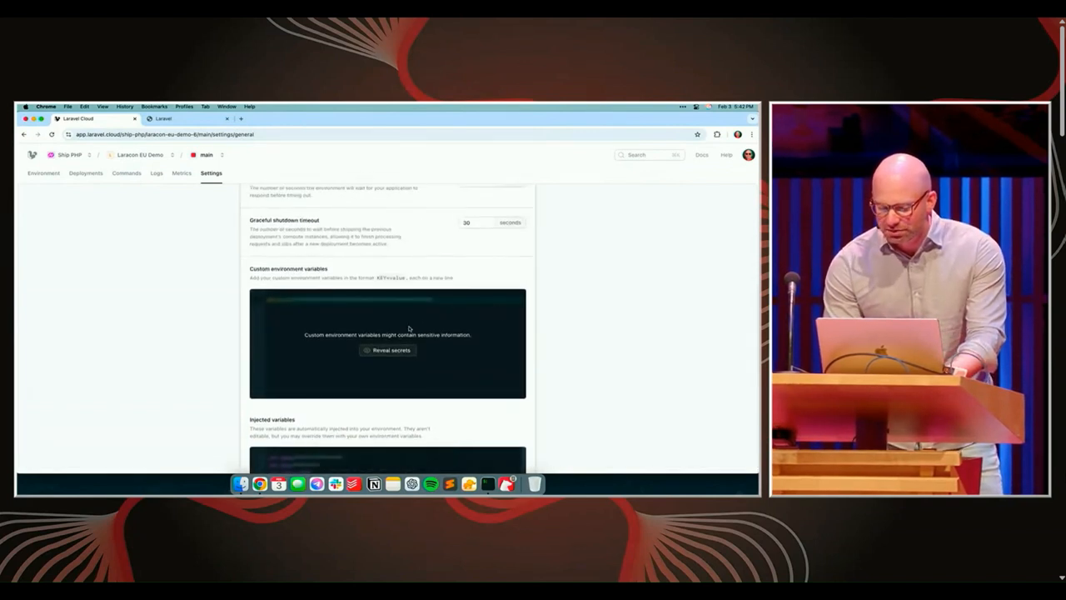
Reveal the custom environment variables, try adding APP_DEBUG=true on a new line and undo the addition
left_click(389, 350)
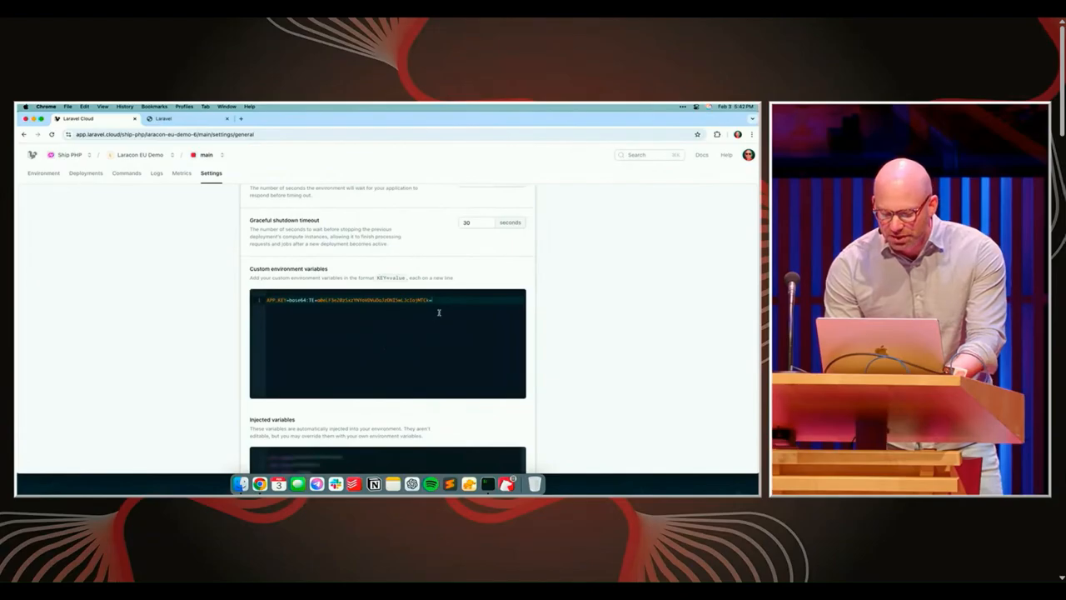
key("Return")
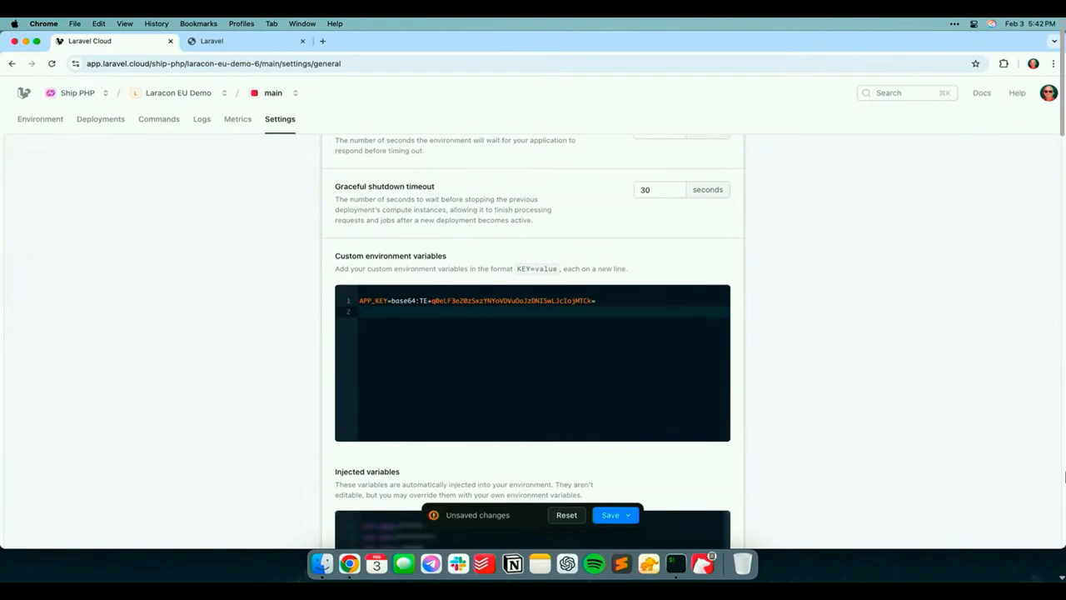
type("APP_DEBUG=true")
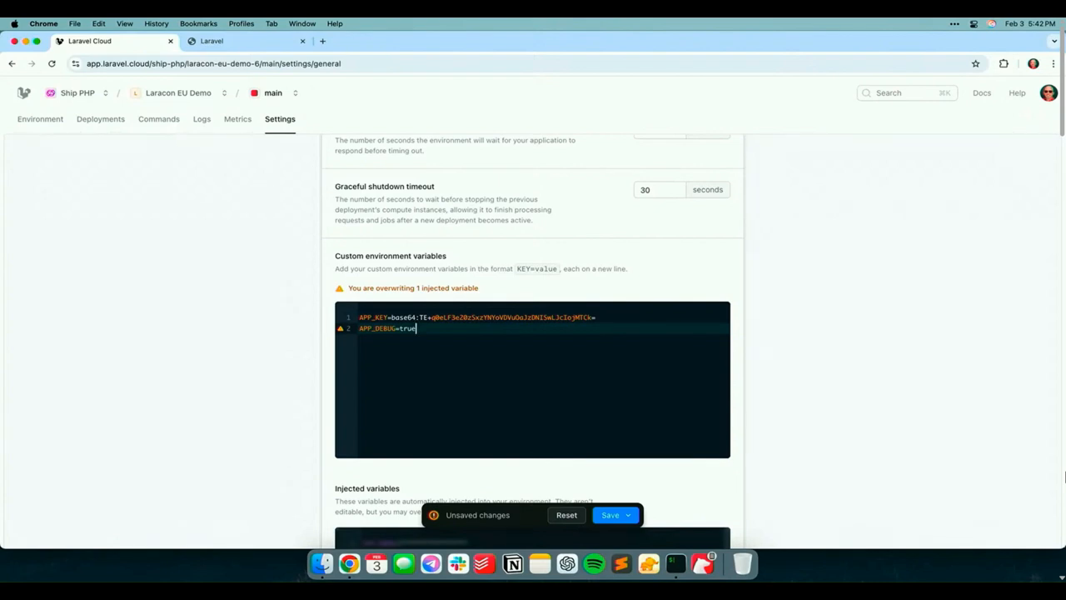
key("super+z")
key("super+z")
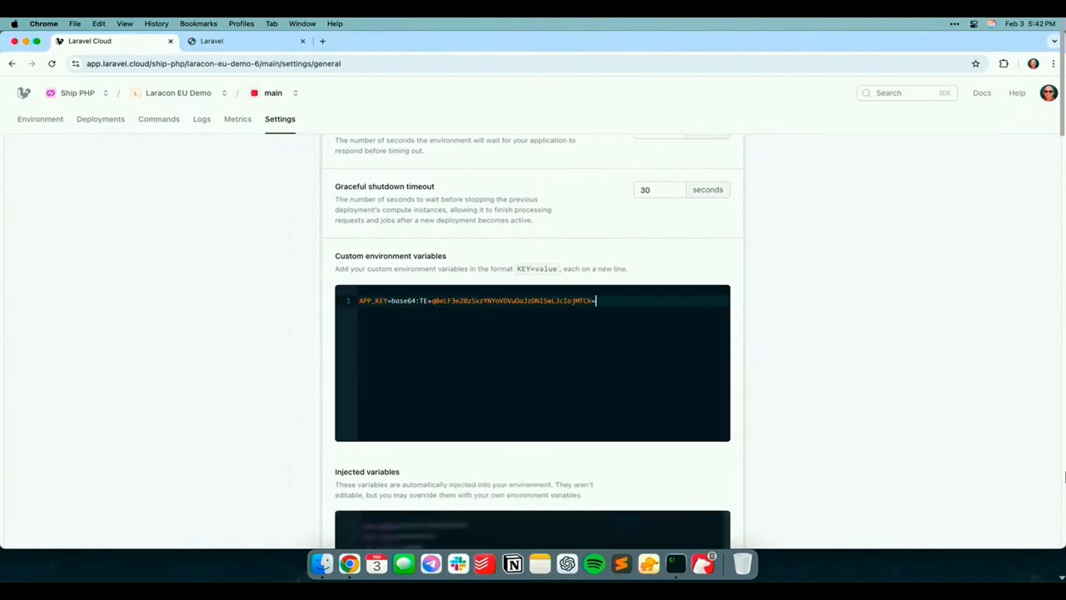
Upload amsterdam.png from Downloads as the avatar in the Laracon EU Demo application's settings and save the change
scroll(654, 379, "up", 10)
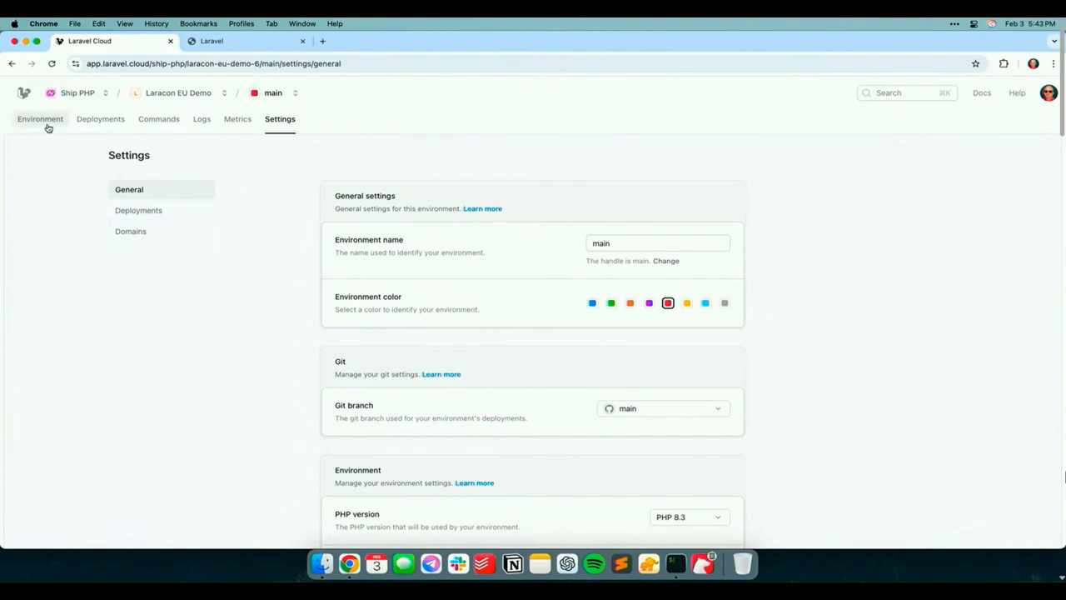
left_click(158, 95)
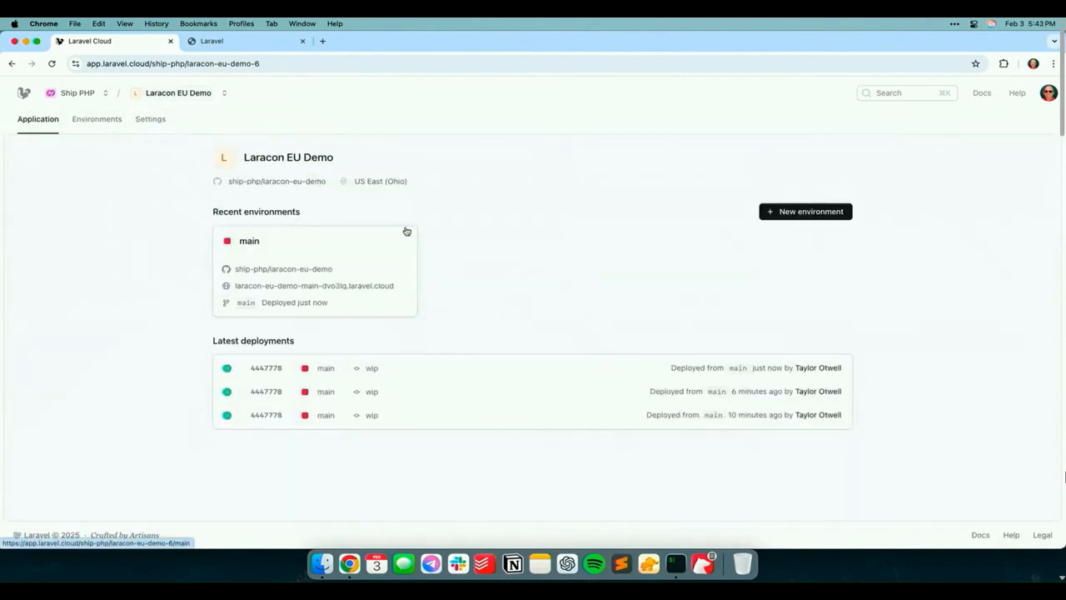
left_click(155, 120)
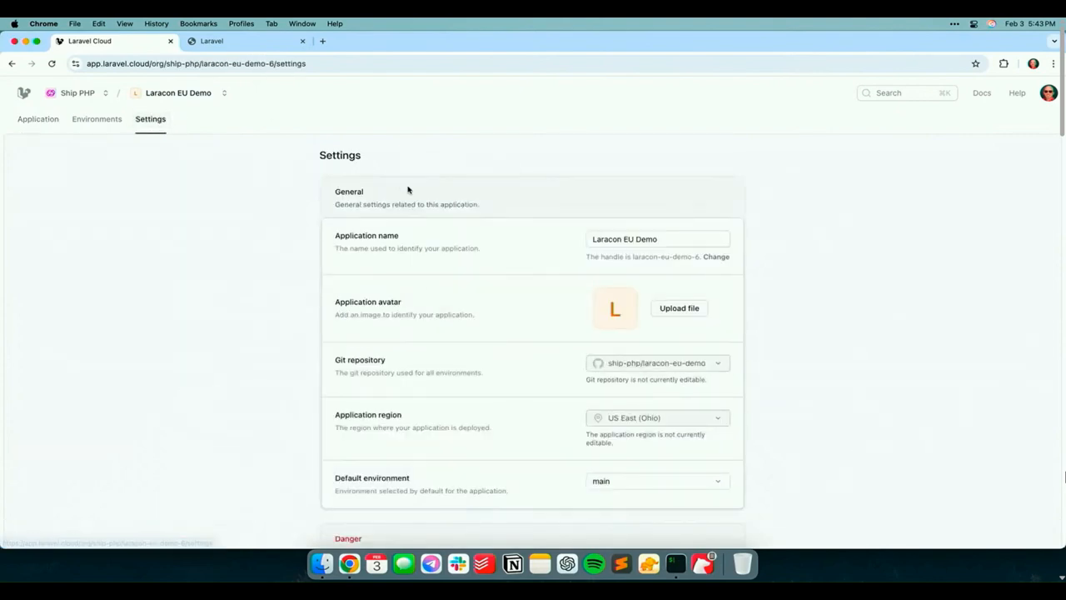
left_click(678, 309)
left_click(234, 143)
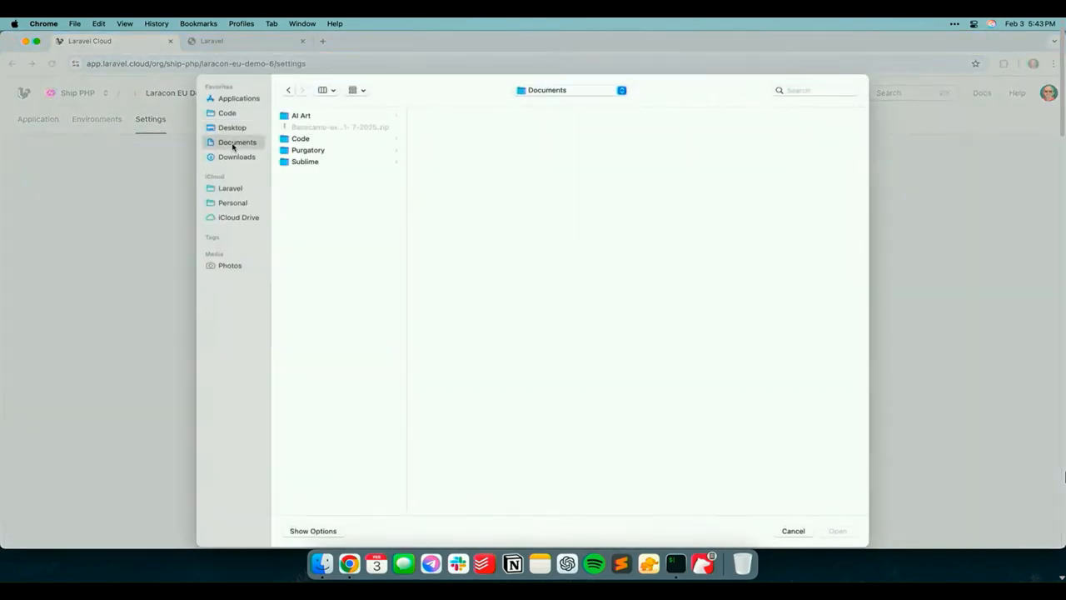
left_click(236, 156)
left_click(313, 116)
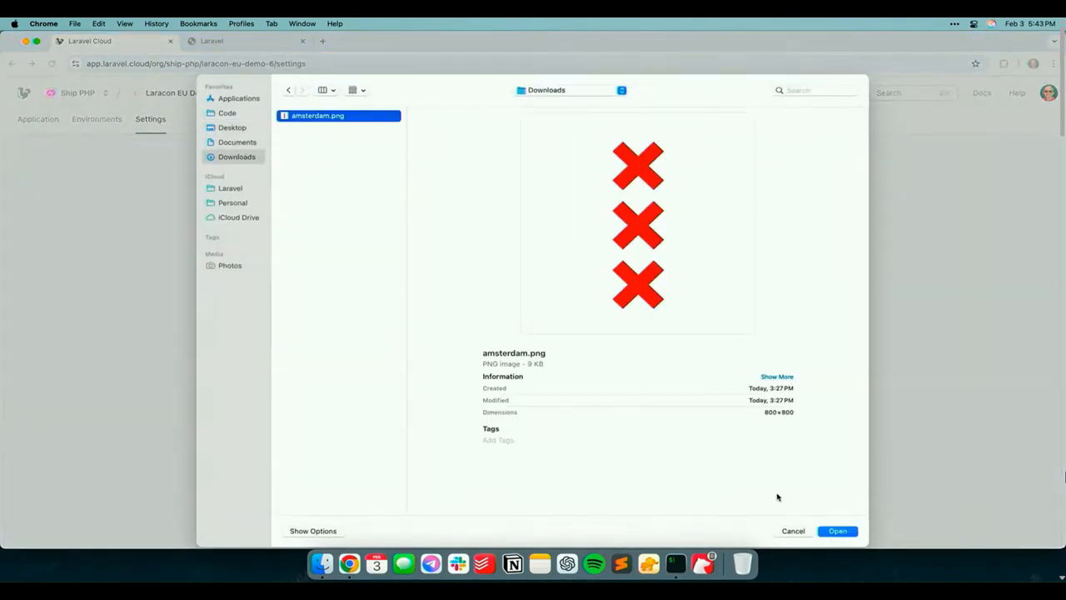
left_click(847, 534)
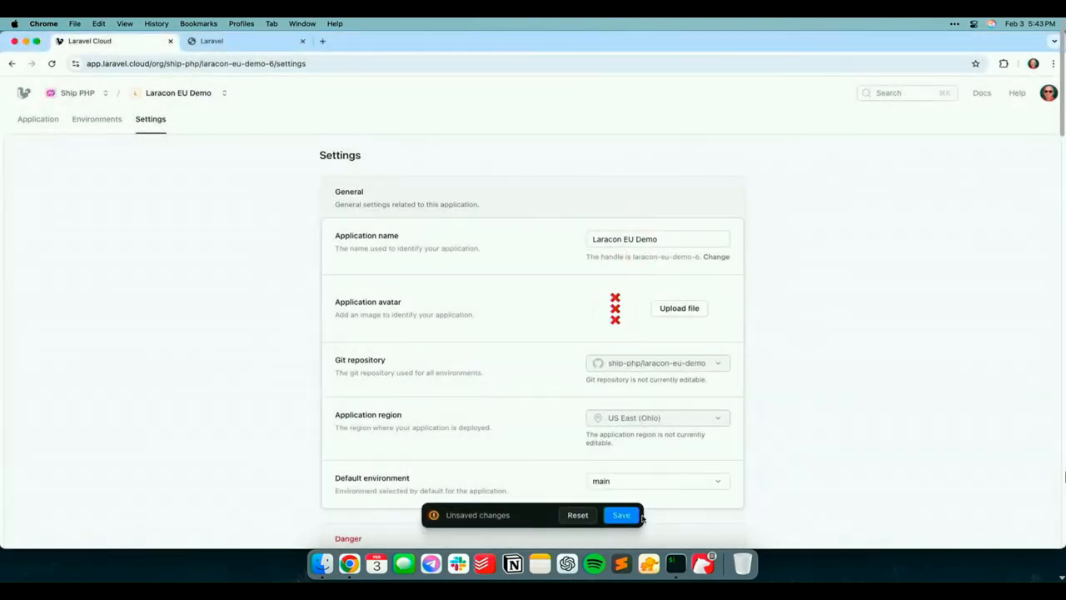
left_click(638, 516)
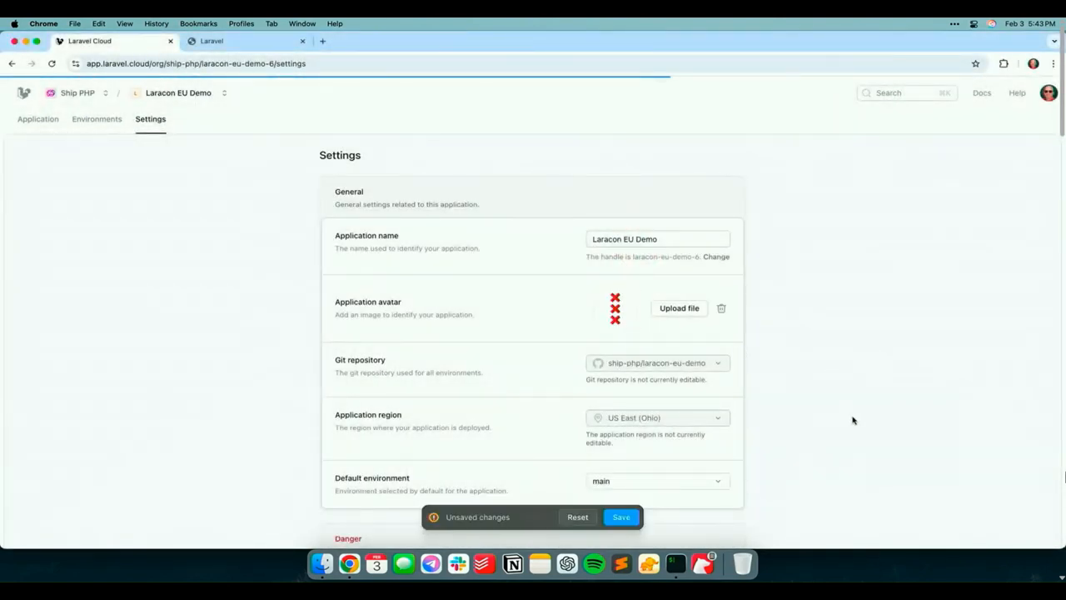
scroll(853, 419, "down", 4)
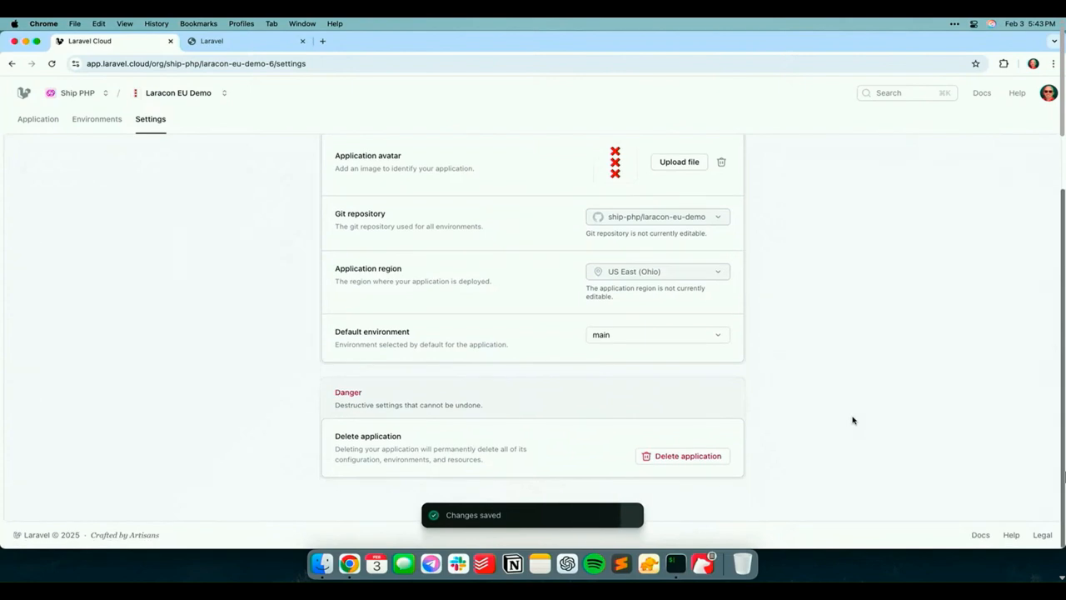
scroll(853, 420, "up", 4)
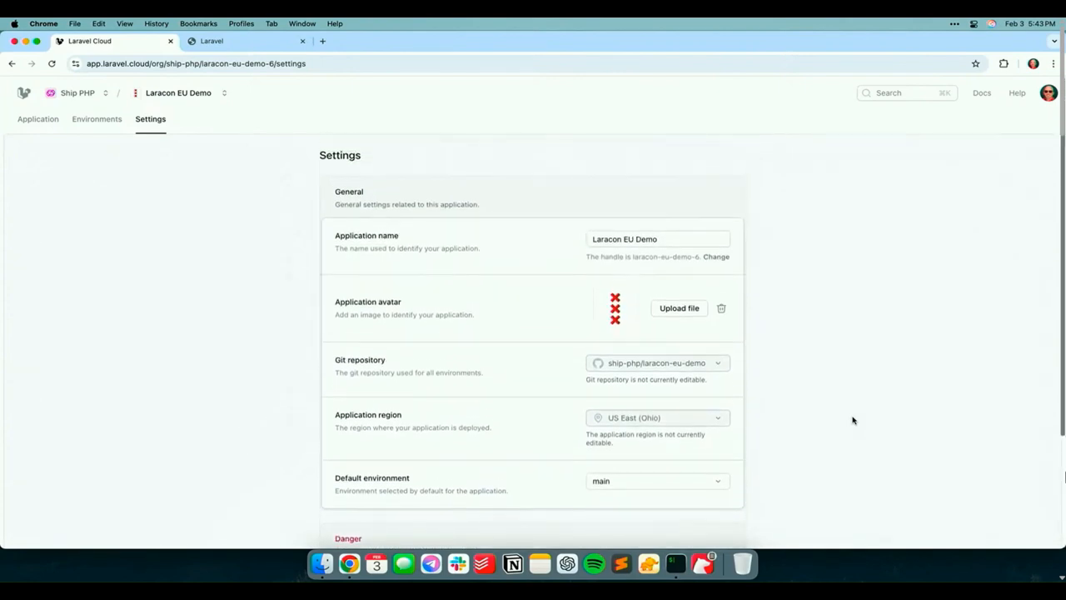
Open the application's main environment, check its latest deployments and return to the environment overview
left_click(95, 122)
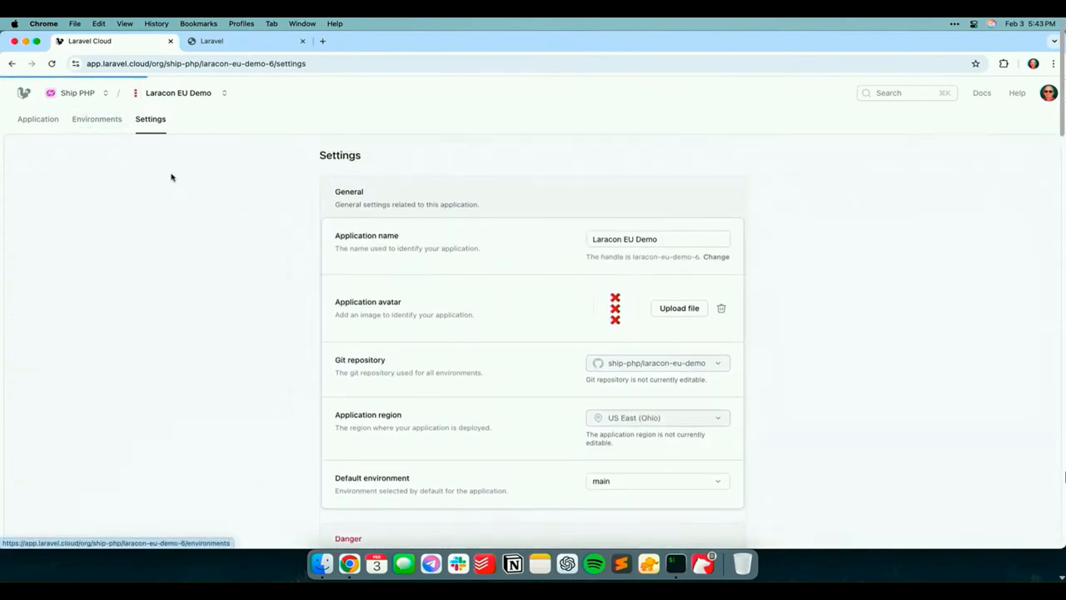
left_click(460, 208)
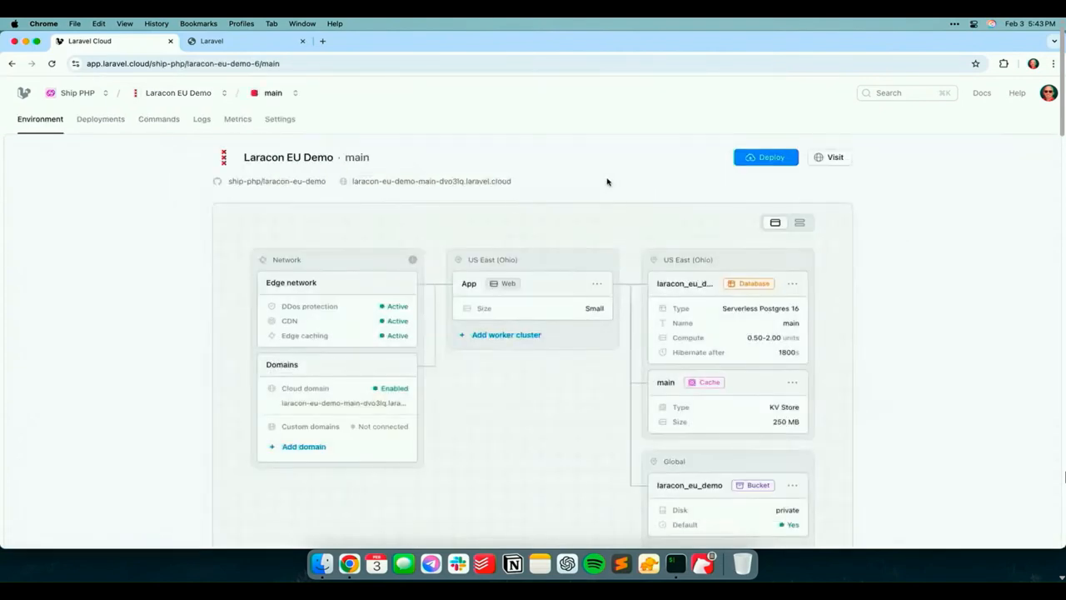
left_click(95, 122)
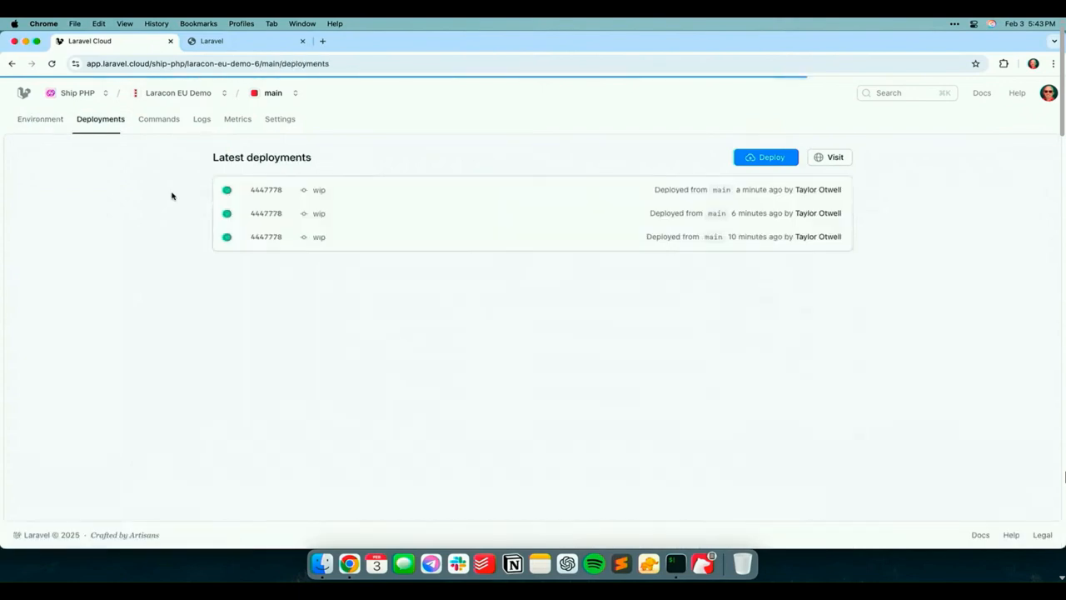
left_click(47, 121)
Visit the deployed Laracon EU Demo site and open its dashboard
left_click(830, 157)
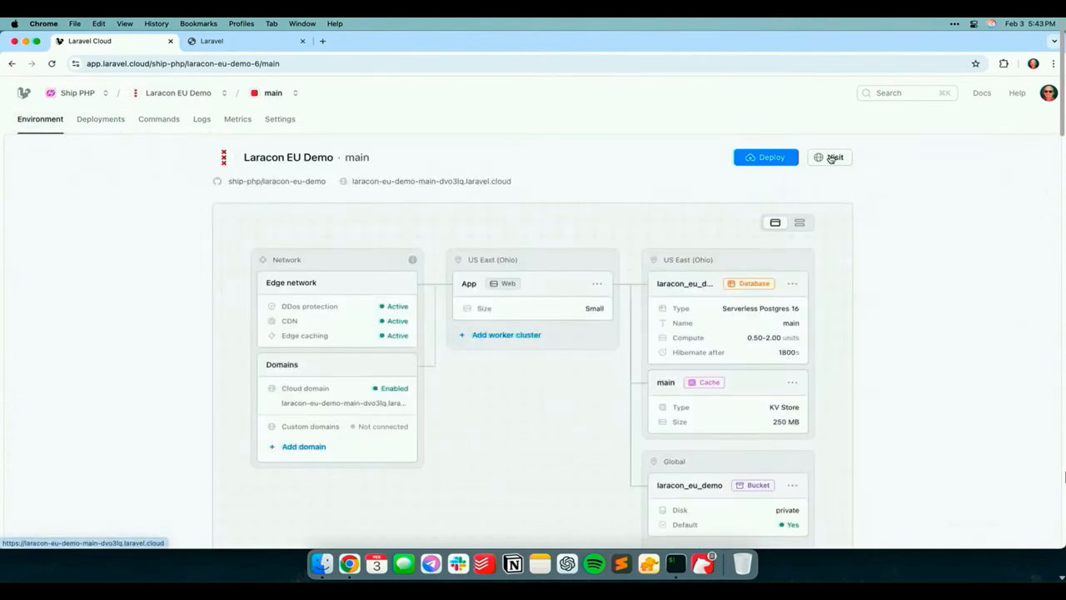
left_click(435, 42)
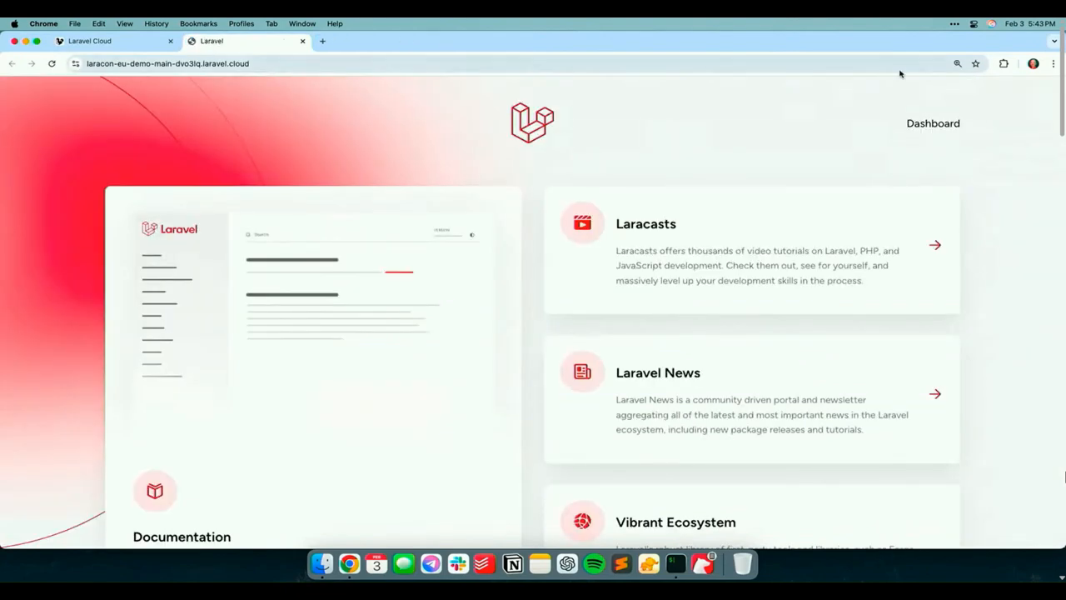
left_click(931, 123)
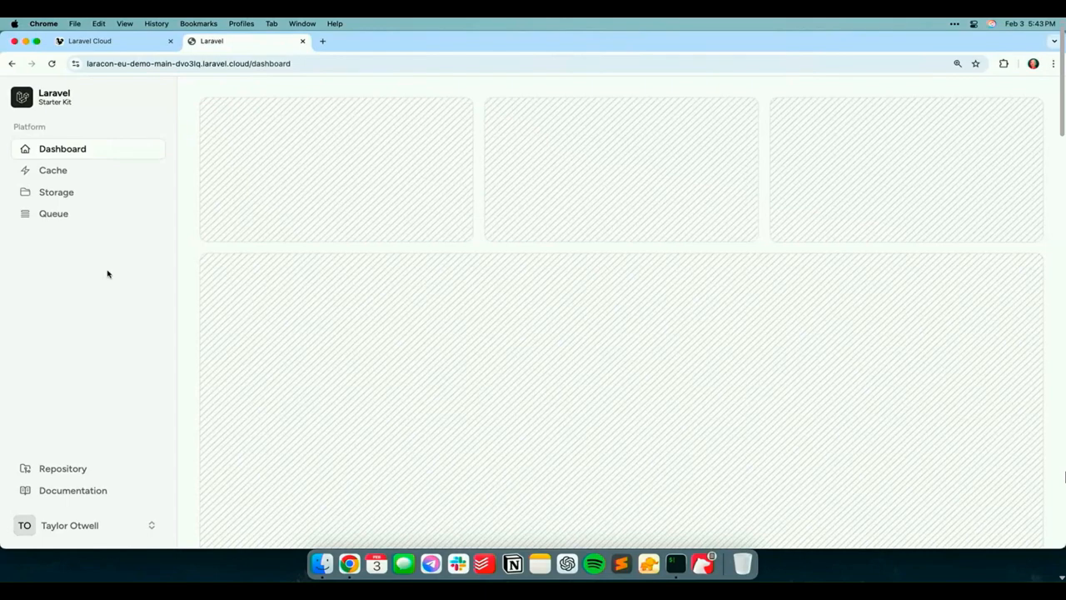
Switch to iTerm, change into the laracon-eu-demo directory and open the project in Sublime Text with the stt command
key("super+space")
type("iterm")
key("Return")
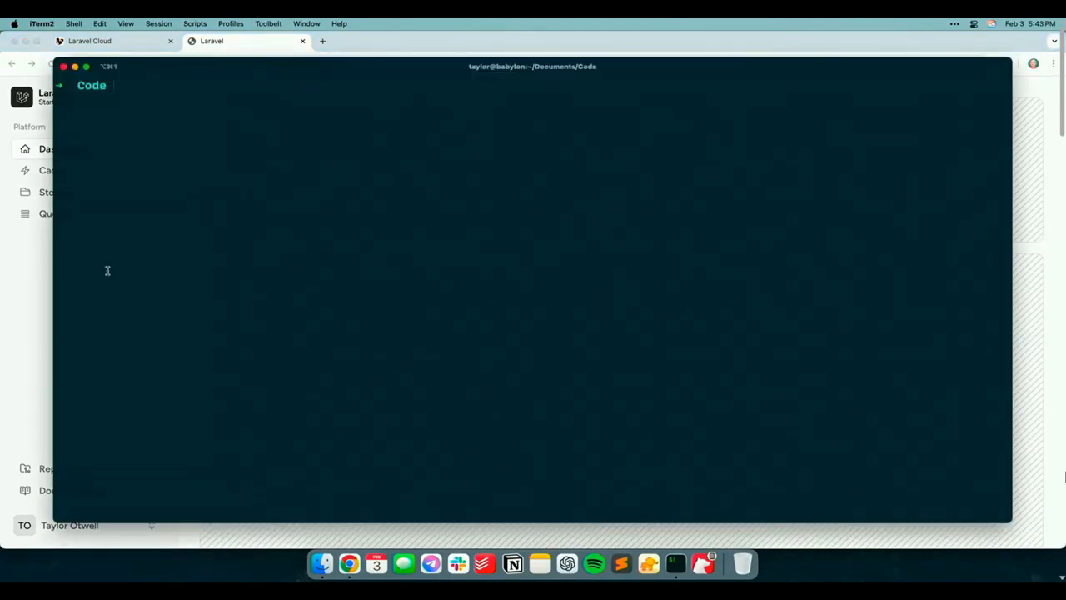
type("code")
key("Return")
type("cd laraco")
key("Tab")
key("Return")
type("stt")
key("Return")
Open the project's web.php routes file, maximize the editor window and bring the storage route into view
key("super+p")
type("route")
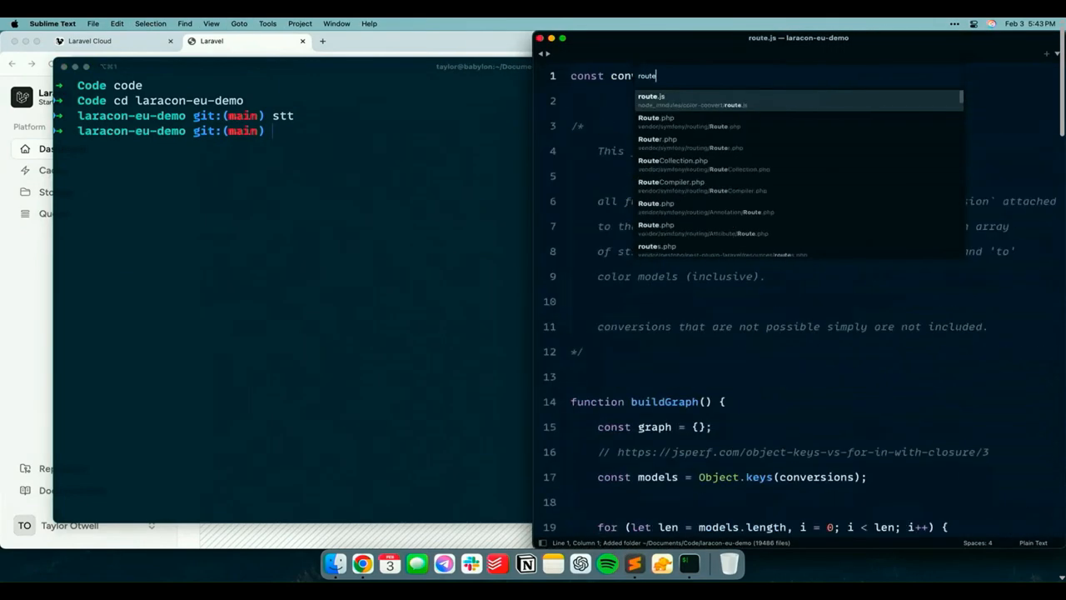
type("sweb")
key("Return")
scroll(707, 369, "down", 10)
left_click(722, 320)
key("ctrl+alt+Return")
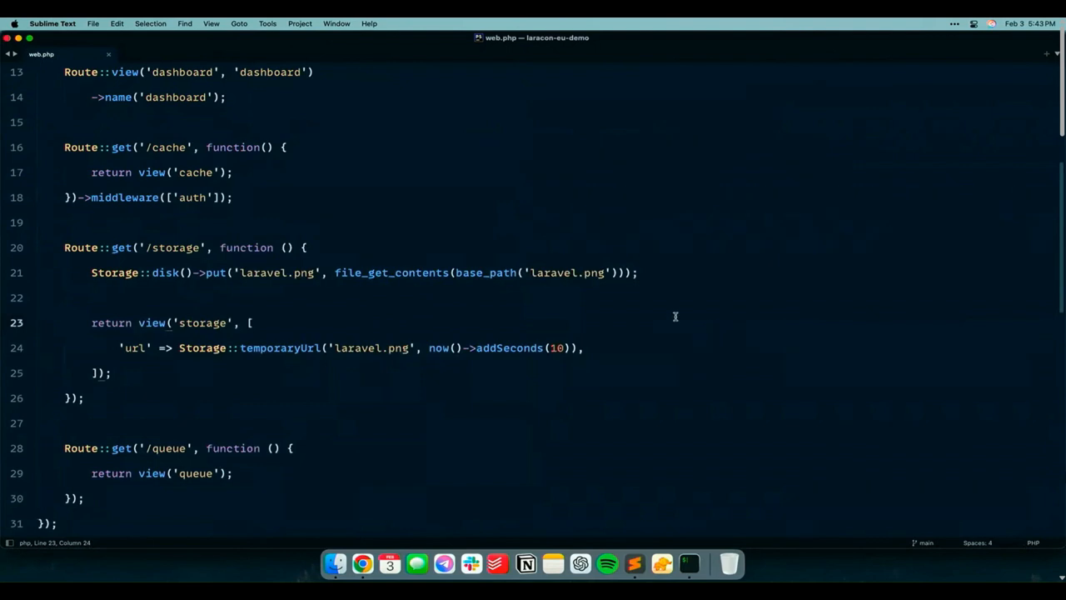
Highlight the storage route's line that stores laravel.png on the disk, and move to the temporary URL line below it
left_click_drag(93, 273, 444, 274)
left_click(444, 273)
key("super+Right")
key("shift+super+Left")
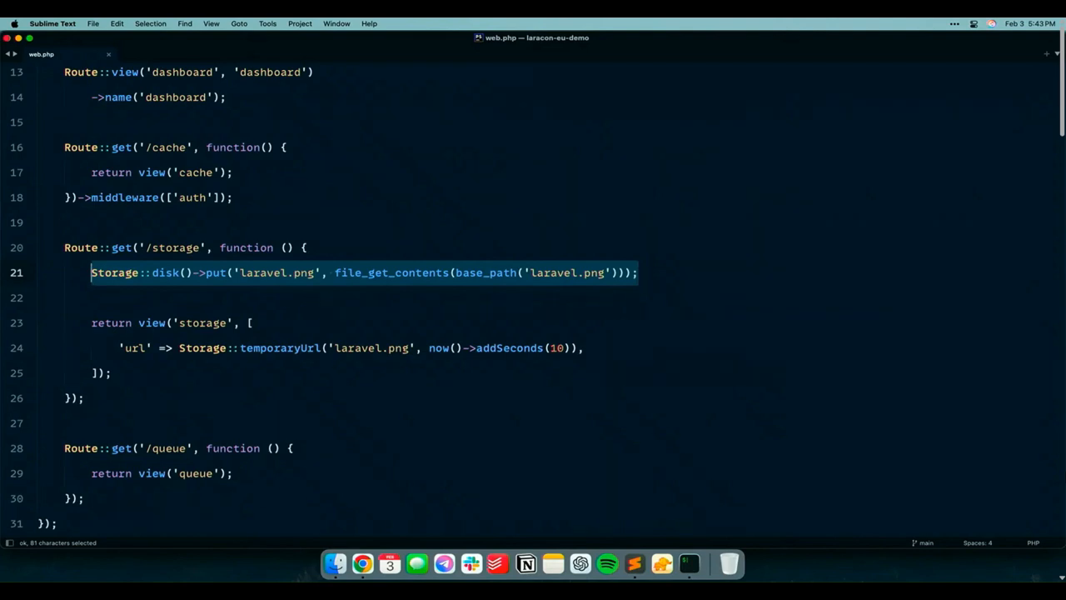
key("Down")
key("Down")
key("Down")
key("Down")
key("Up")
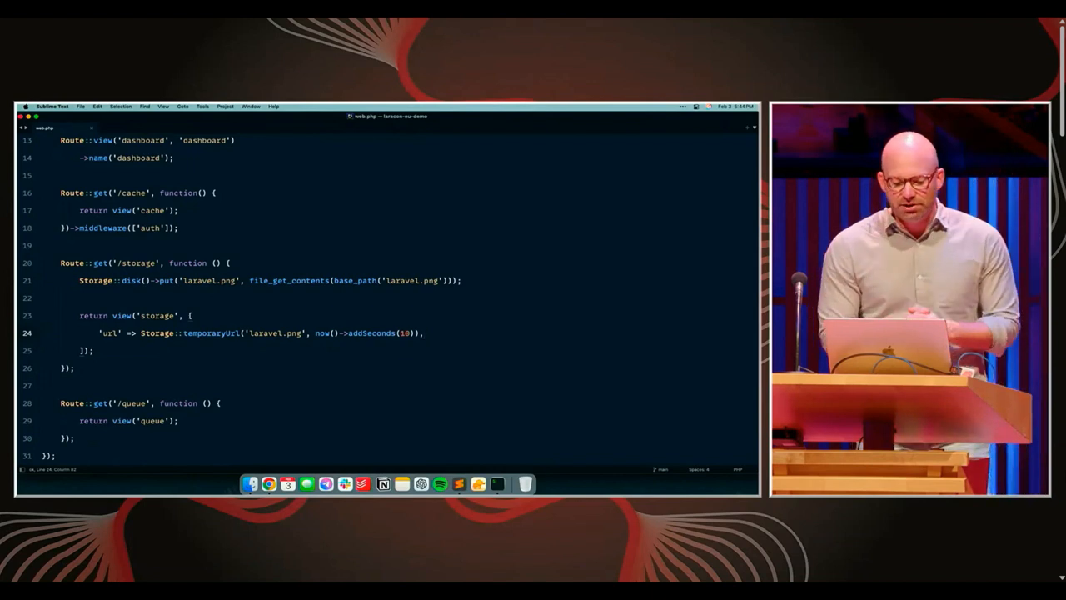
Restore the editor window's size, switch back to Chrome and open the stored photo from the demo site's Storage page
key("ctrl+alt+Right")
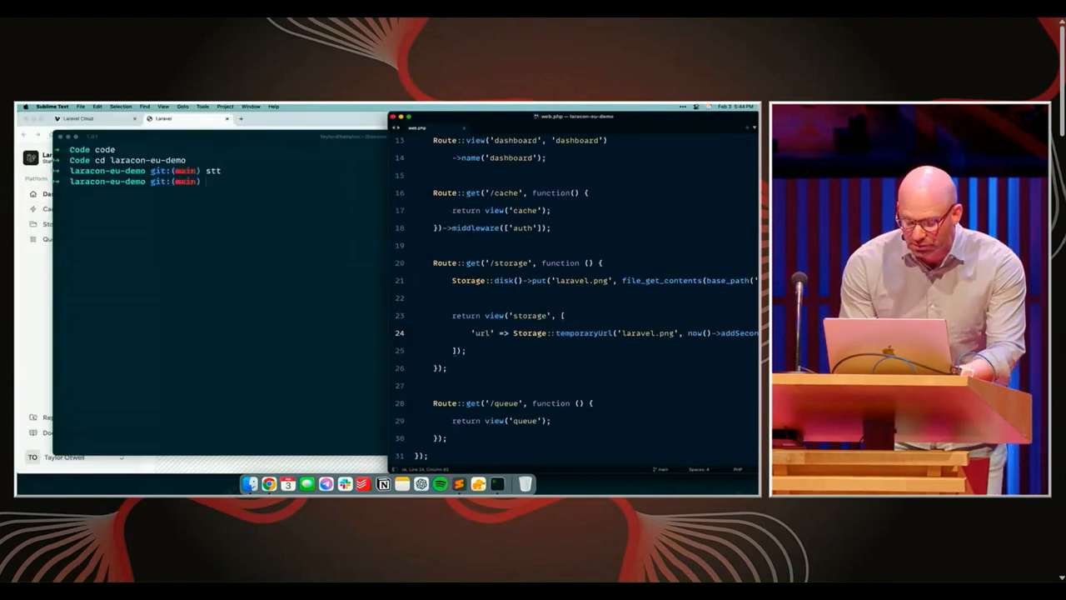
key("super+Tab")
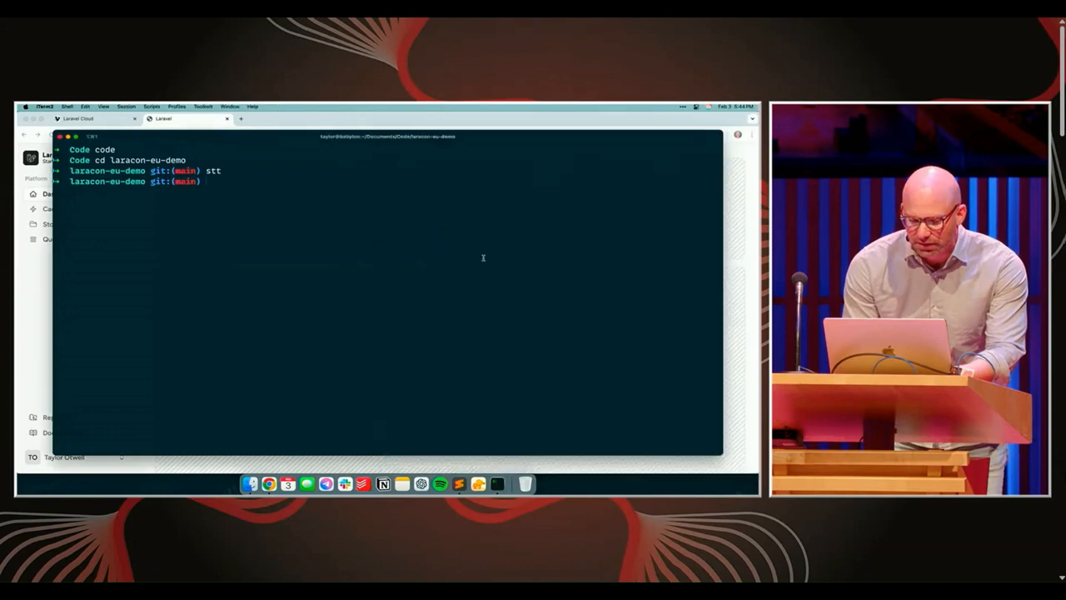
key("super+Tab")
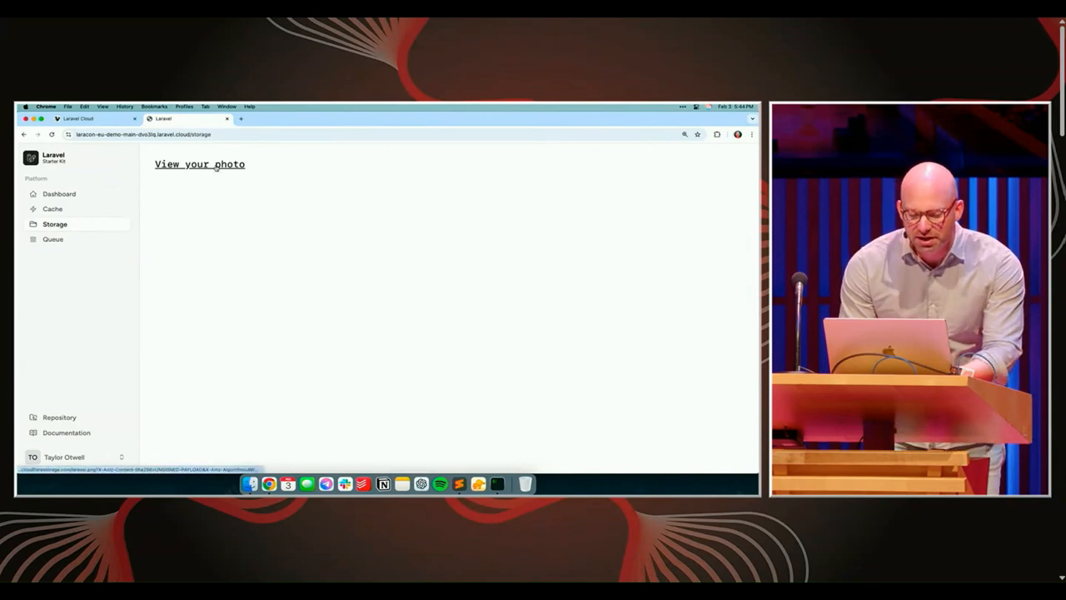
left_click(216, 166)
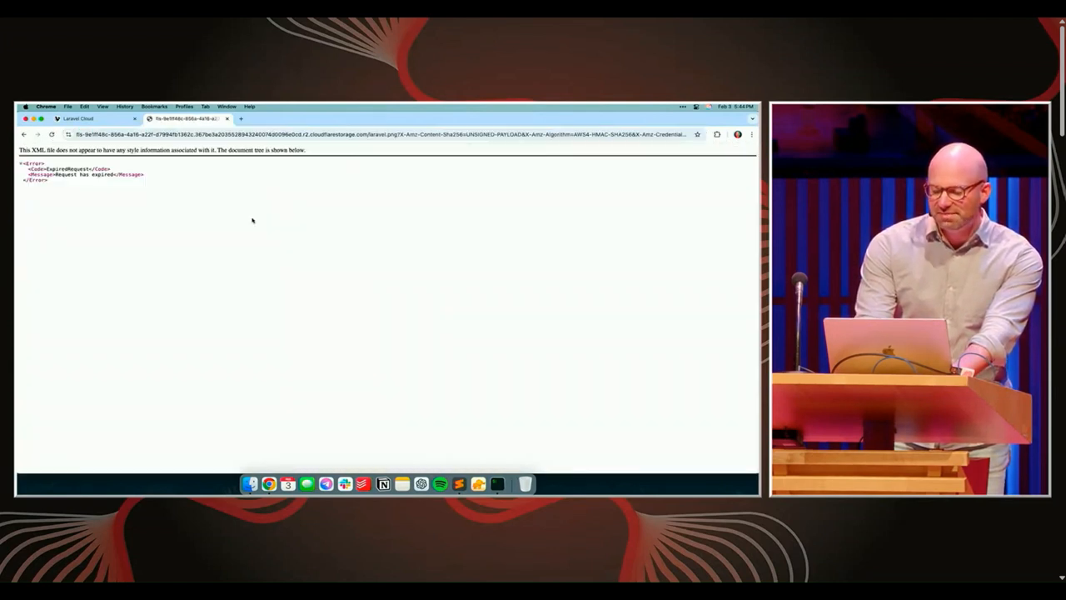
Run the command "php artisan list" on the Laracon EU Demo main environment in Laravel Cloud
key("ctrl+shift+Tab")
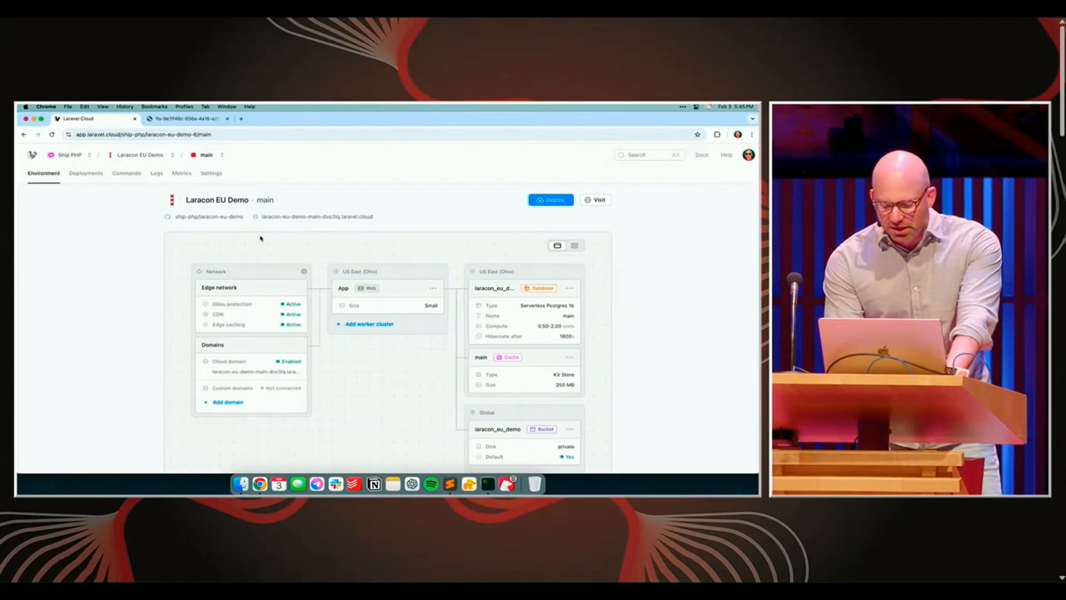
left_click(127, 173)
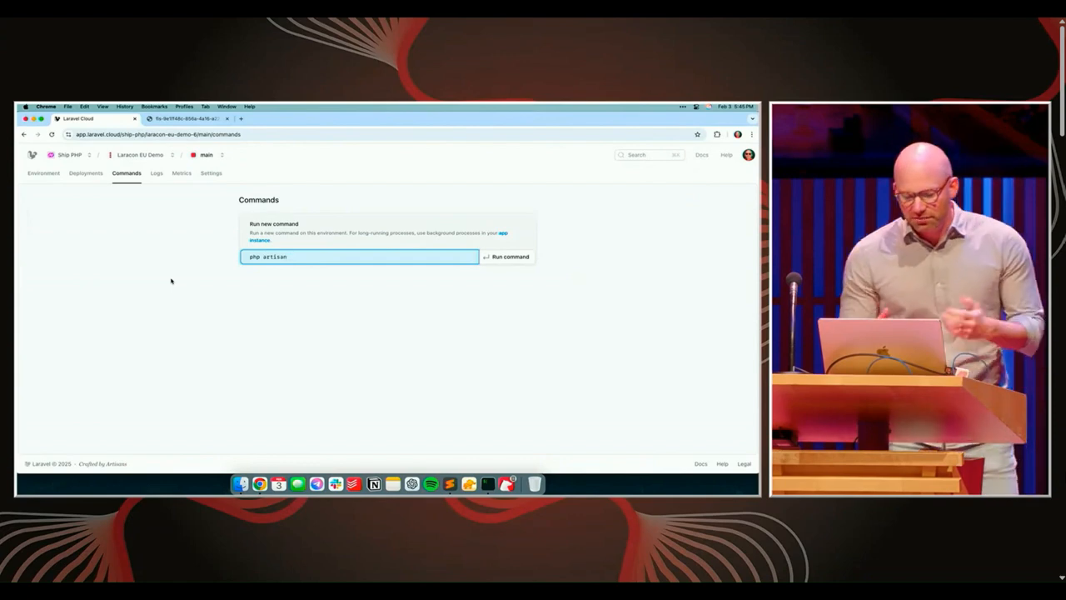
type("list")
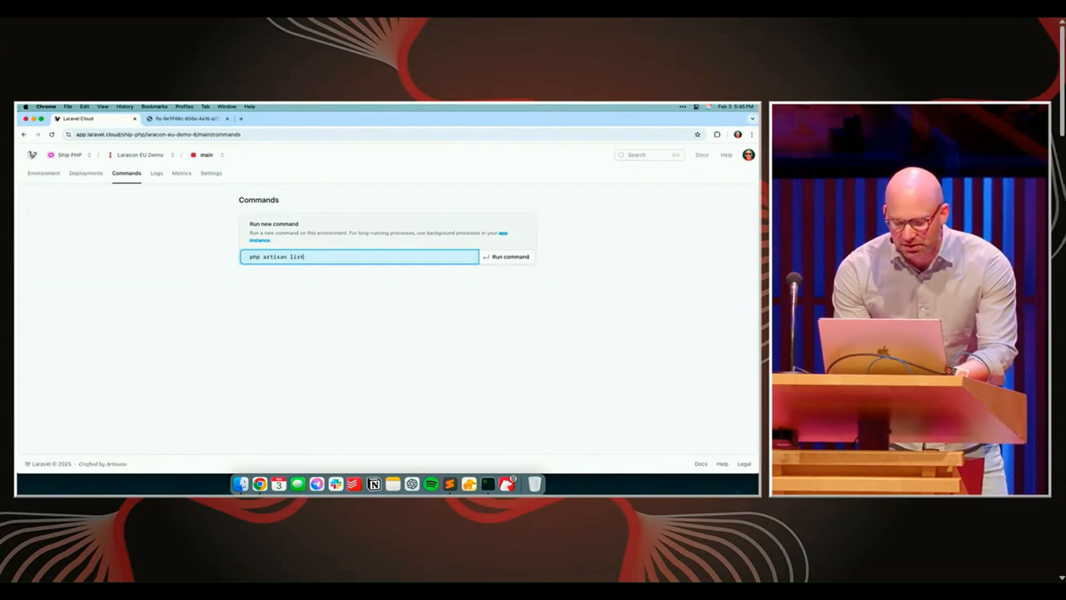
key("Return")
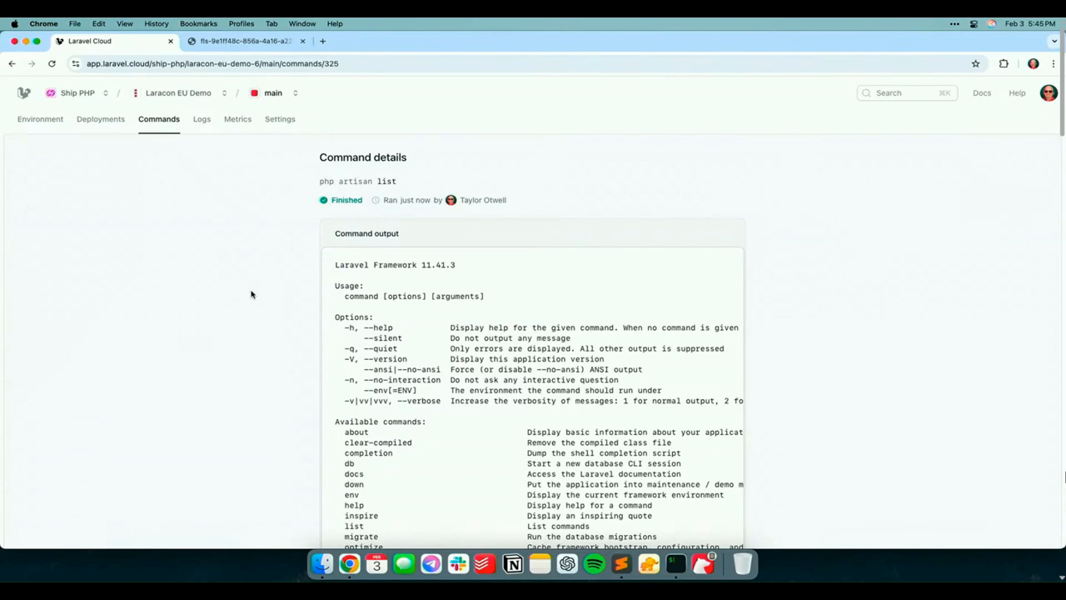
Open the environment's logs and switch from application logs to access logs
left_click(202, 119)
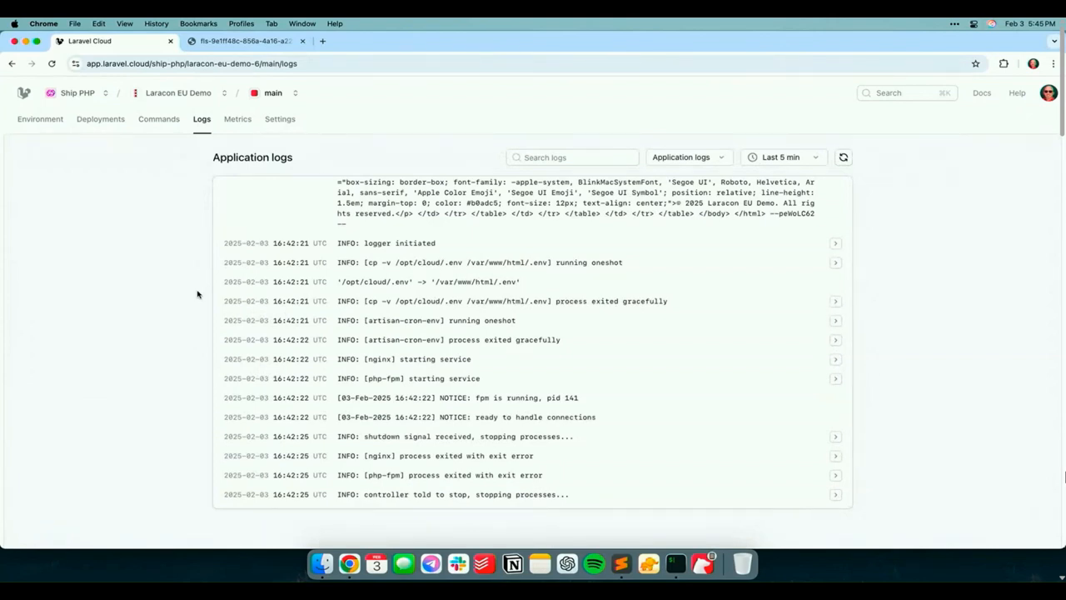
left_click(664, 161)
left_click(662, 213)
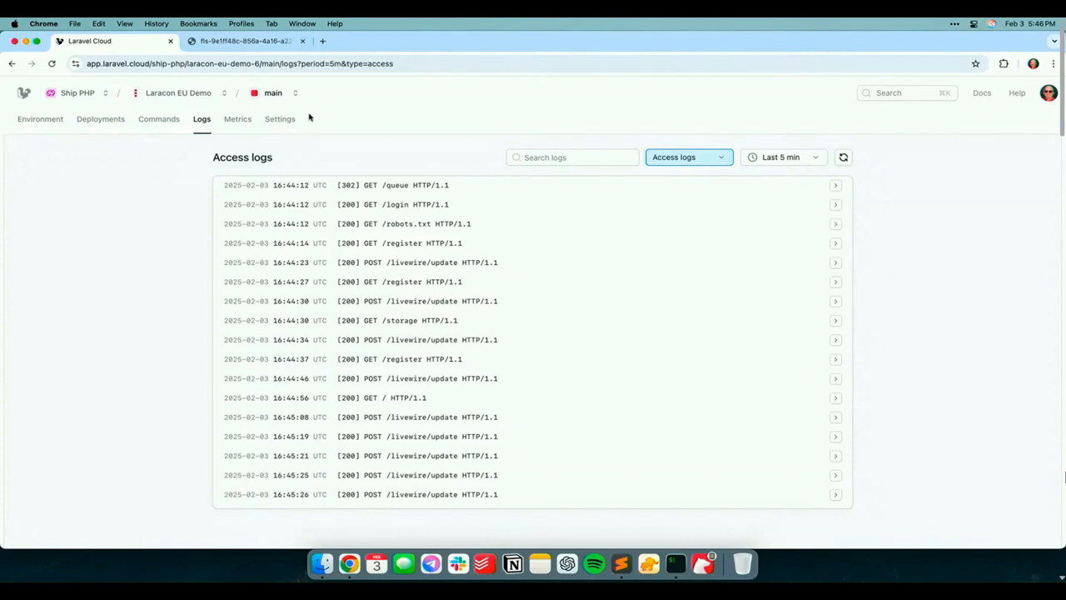
Return to the environment overview and set the app instance's size to Medium with 0.5 vCPU and 1GB RAM
left_click(38, 119)
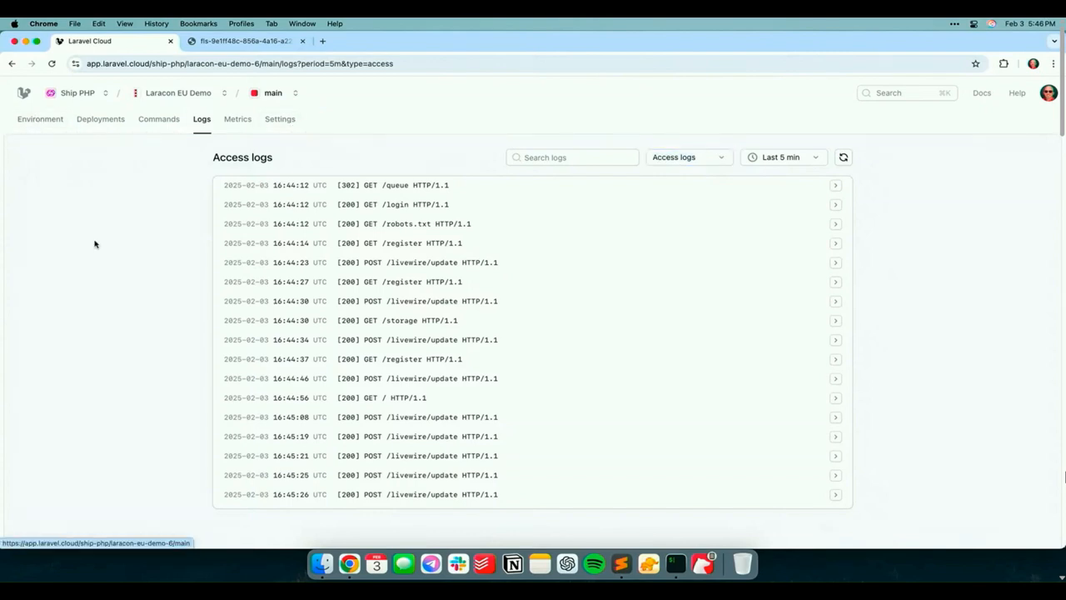
scroll(100, 287, "down", 2)
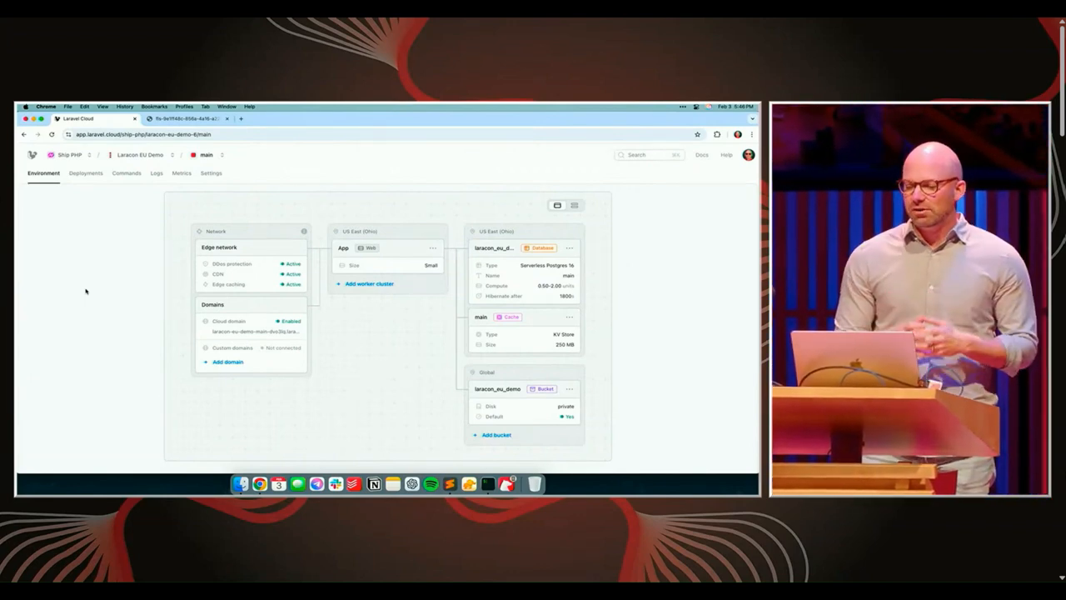
scroll(89, 314, "down", 1)
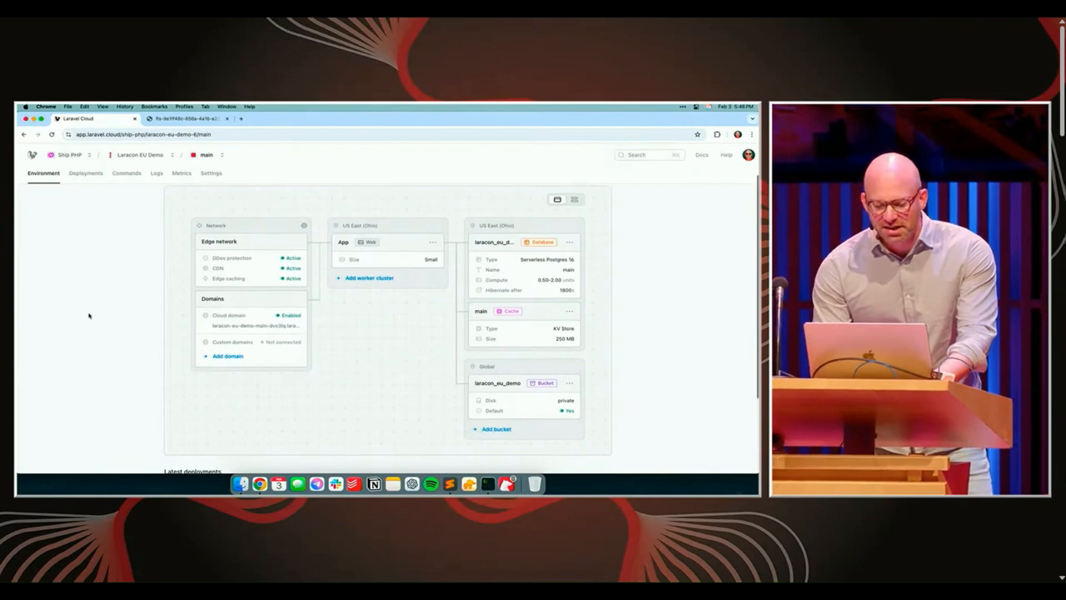
scroll(89, 315, "up", 1)
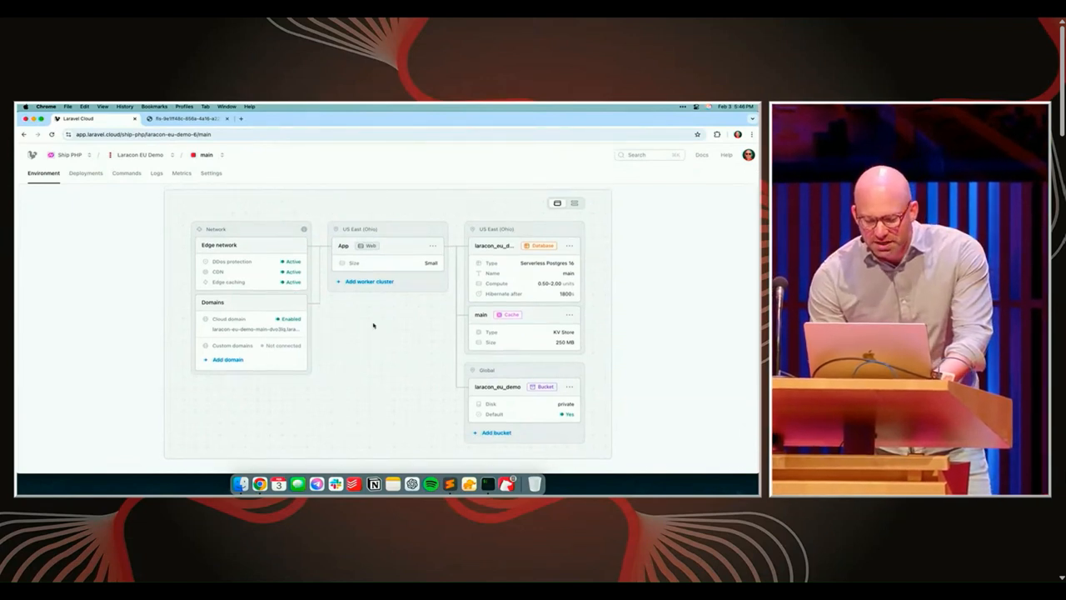
left_click(389, 268)
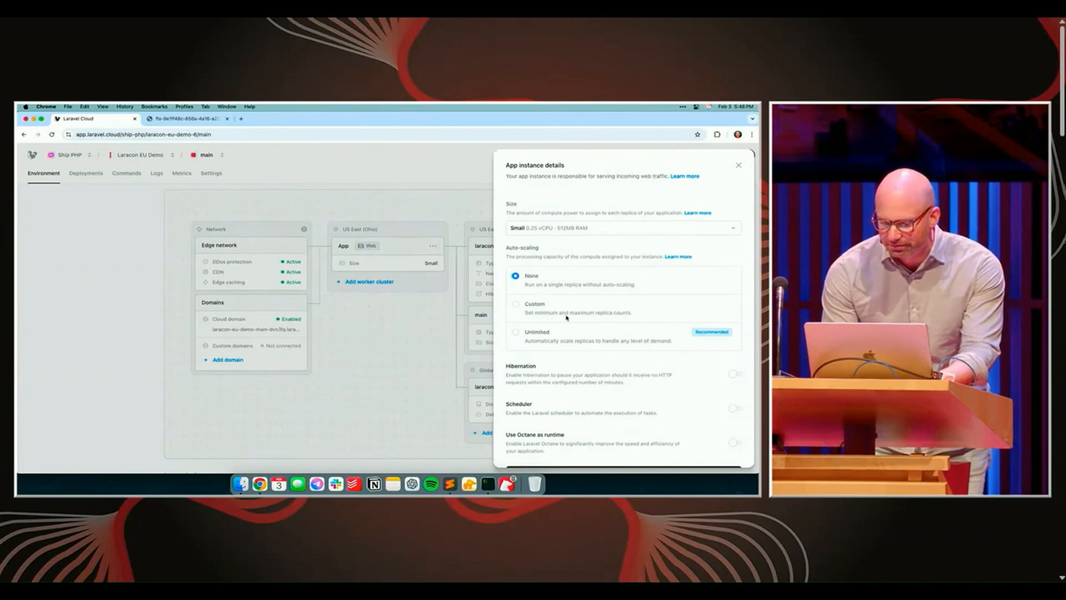
scroll(567, 316, "down", 1)
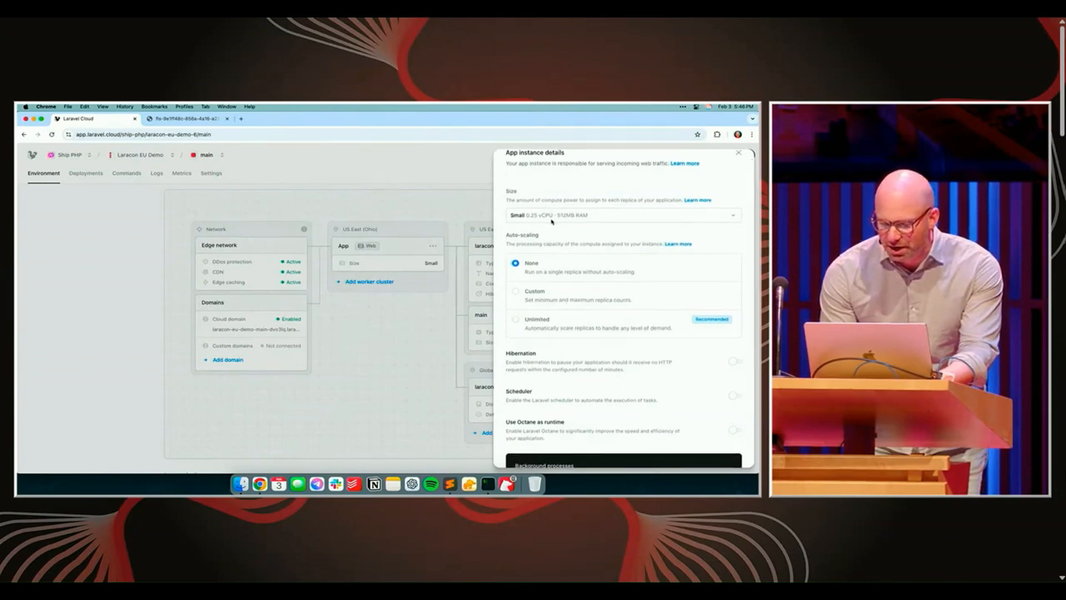
left_click(552, 218)
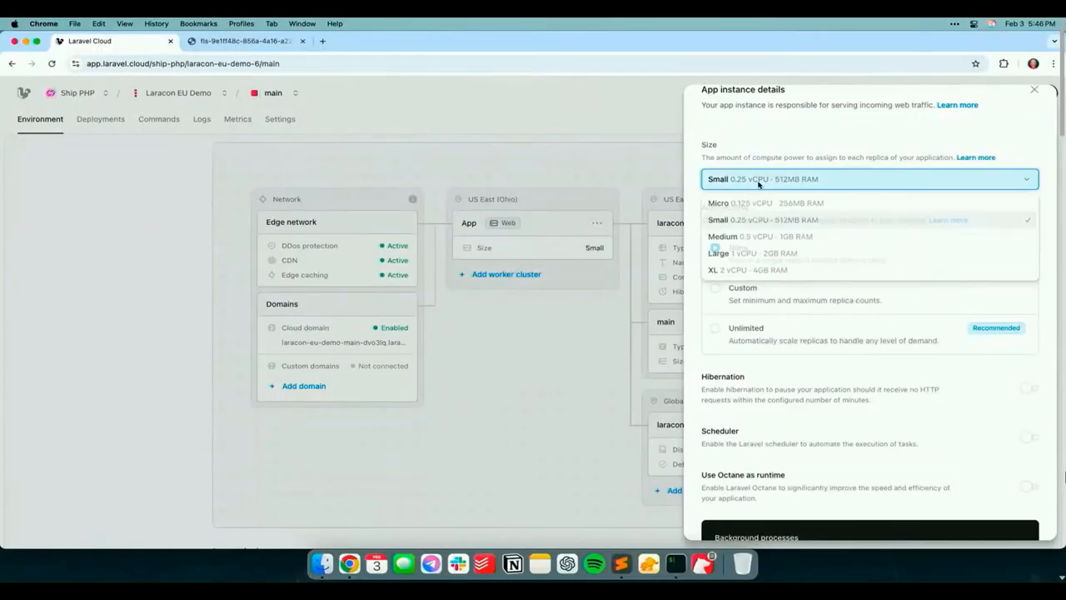
left_click(761, 238)
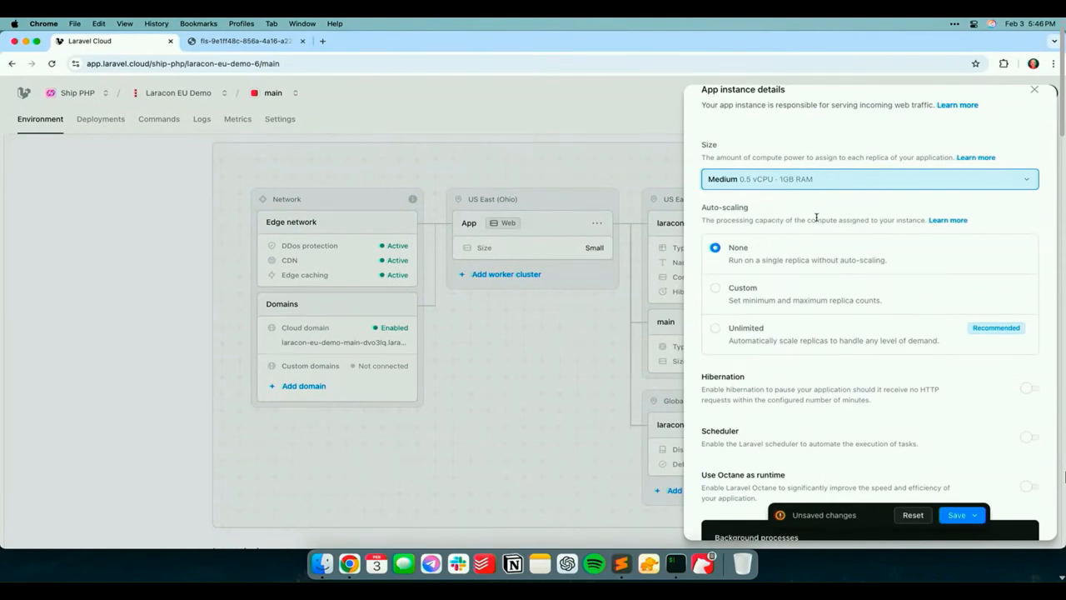
Set the app instance's auto-scaling to Custom with a minimum of 2 and a maximum of 4 replicas
scroll(817, 243, "down", 1)
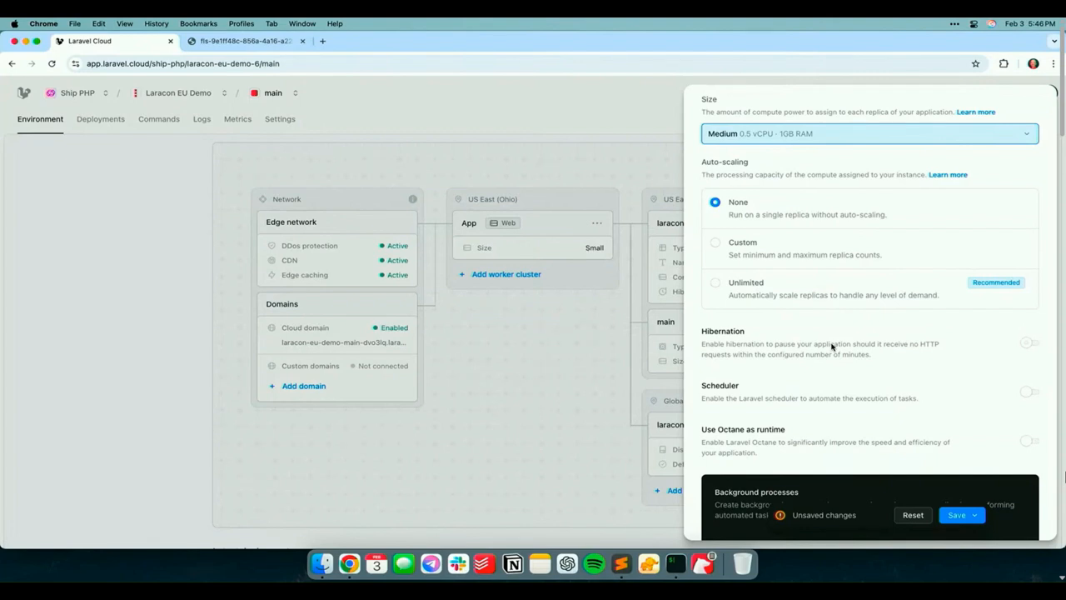
left_click(715, 244)
left_click_drag(734, 276, 827, 282)
left_click_drag(741, 277, 765, 278)
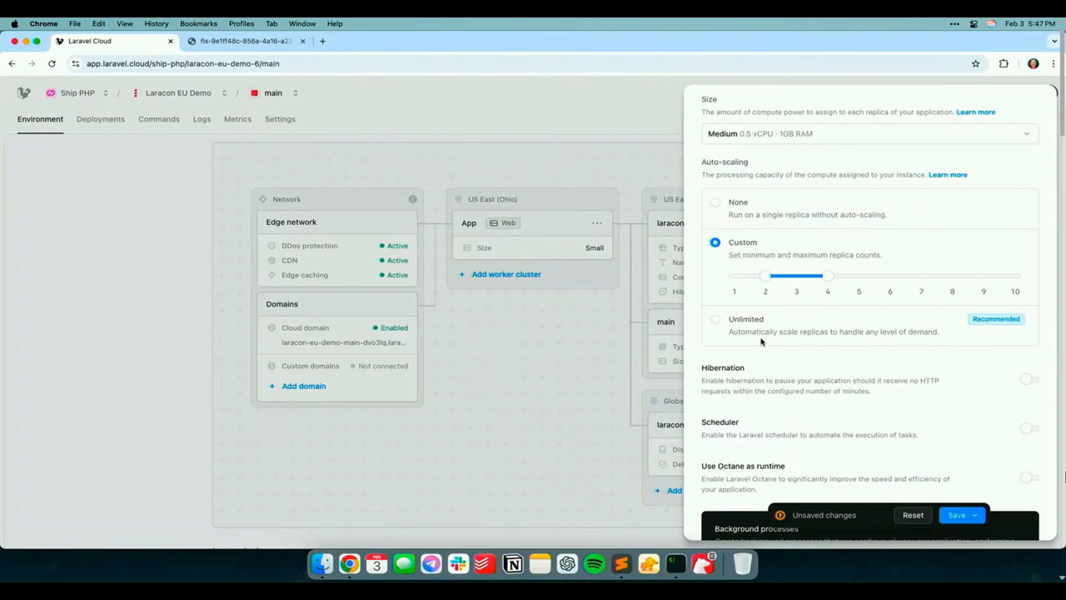
left_click(714, 323)
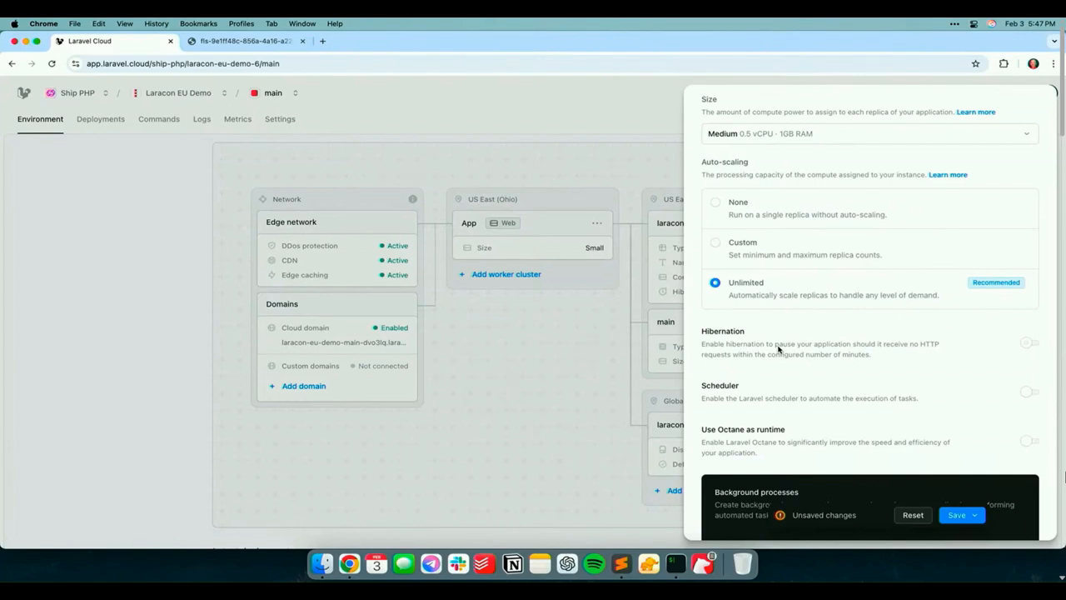
left_click(714, 244)
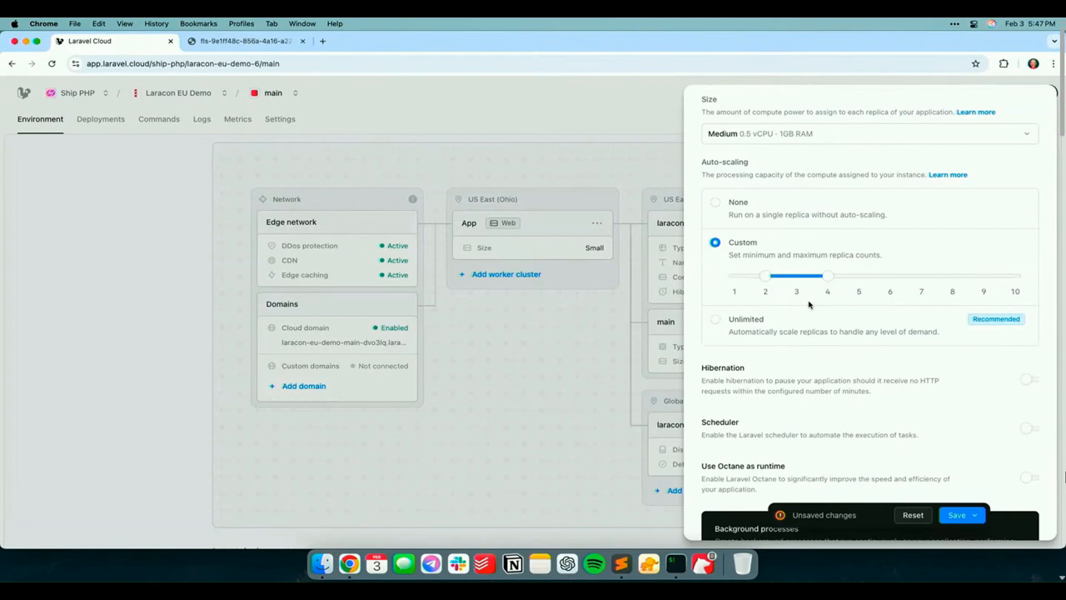
Try out the app instance's Scheduler, Octane runtime and Hibernation options, switching each one back off
scroll(828, 388, "down", 3)
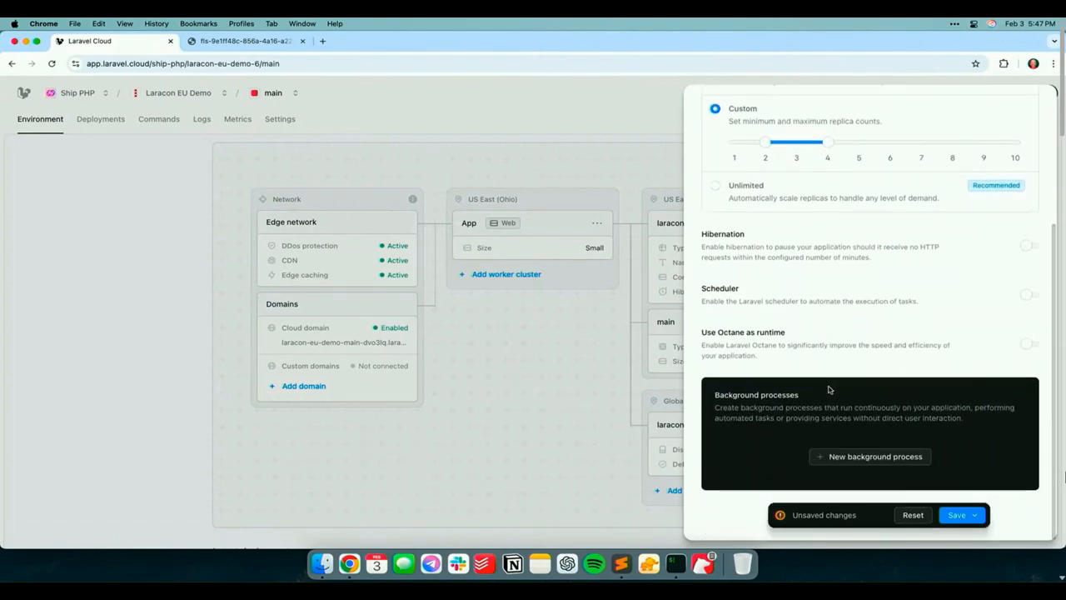
left_click(1027, 297)
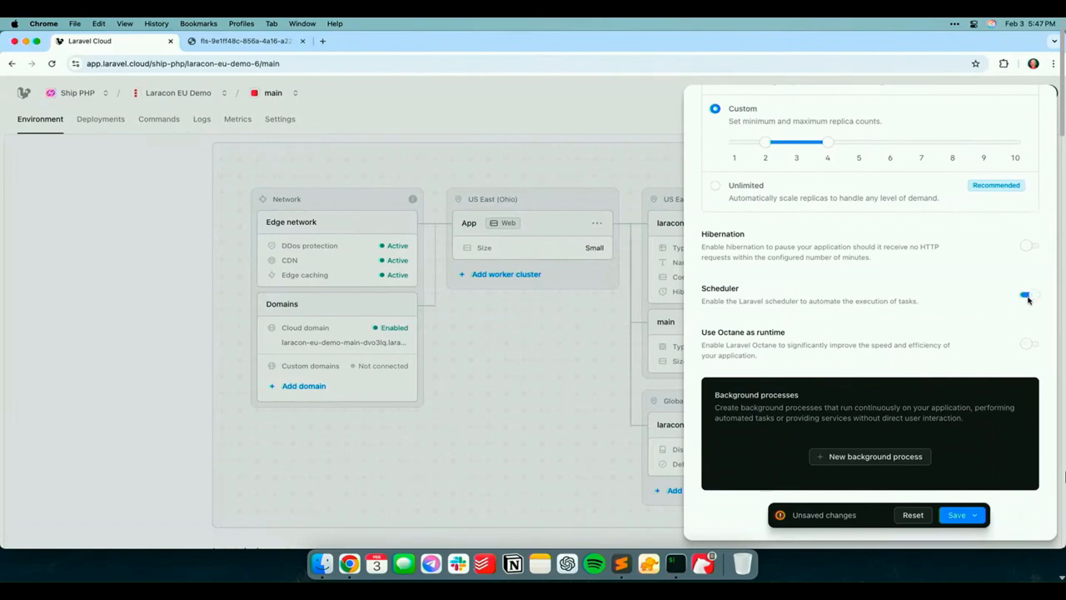
left_click(1027, 344)
left_click(1028, 296)
left_click(1027, 343)
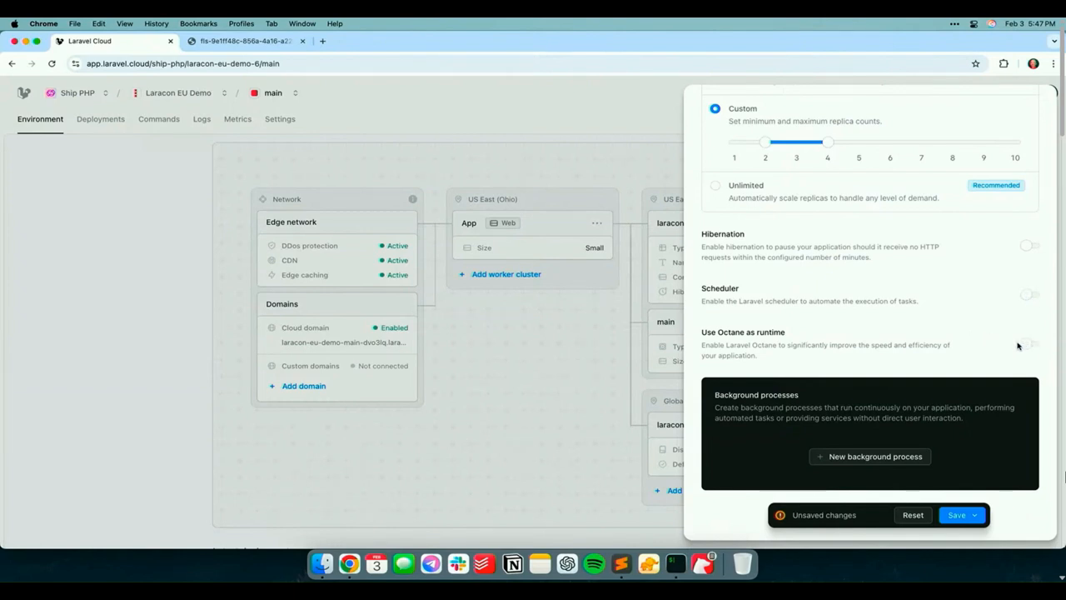
left_click(1028, 247)
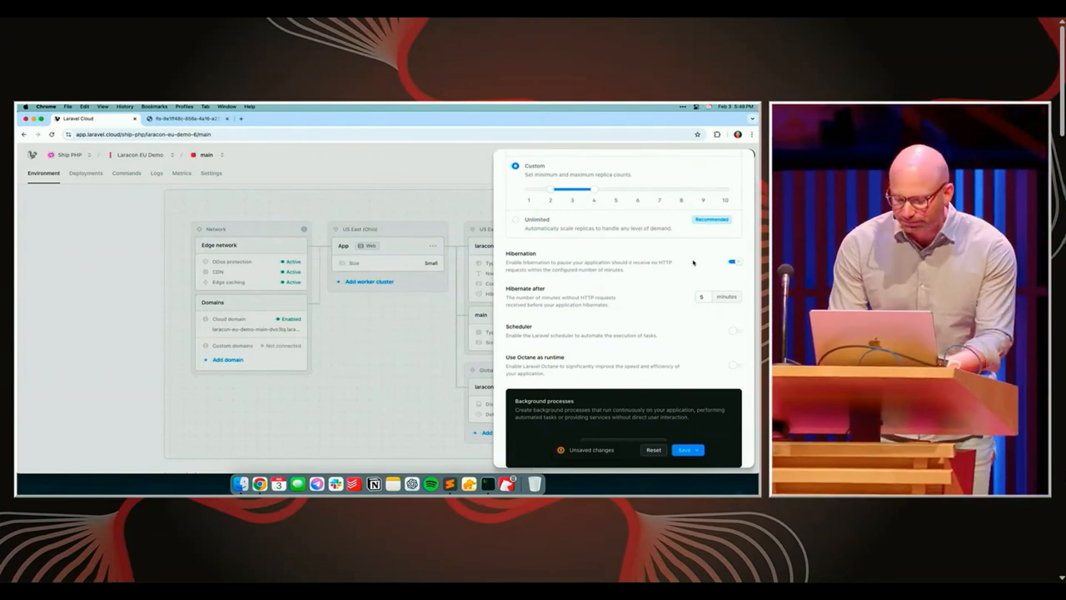
left_click(736, 263)
scroll(677, 299, "up", 3)
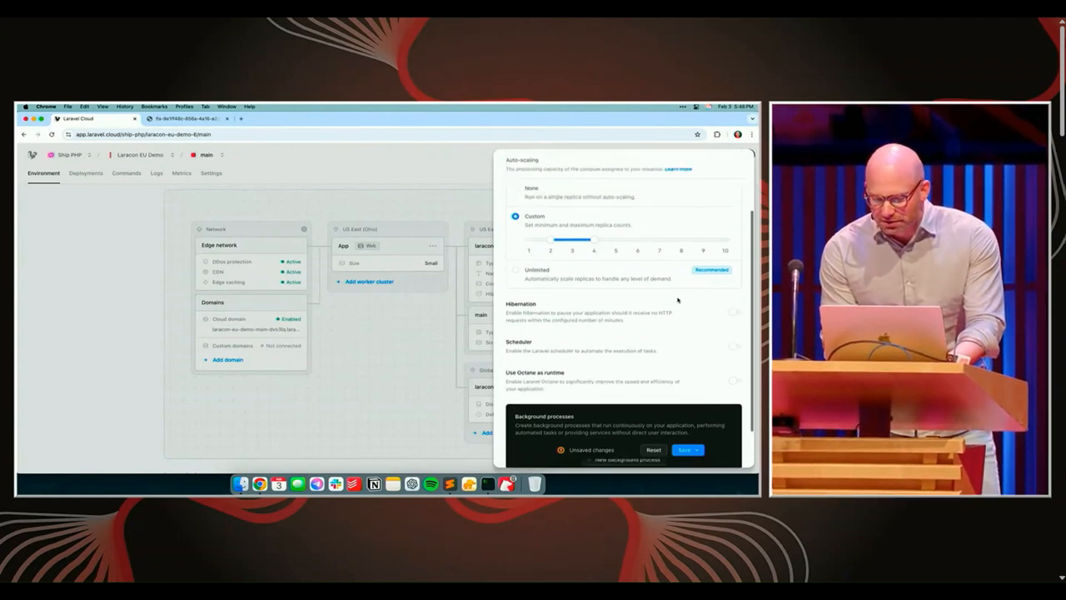
Save the app instance changes and deploy them to the main environment
scroll(677, 299, "down", 3)
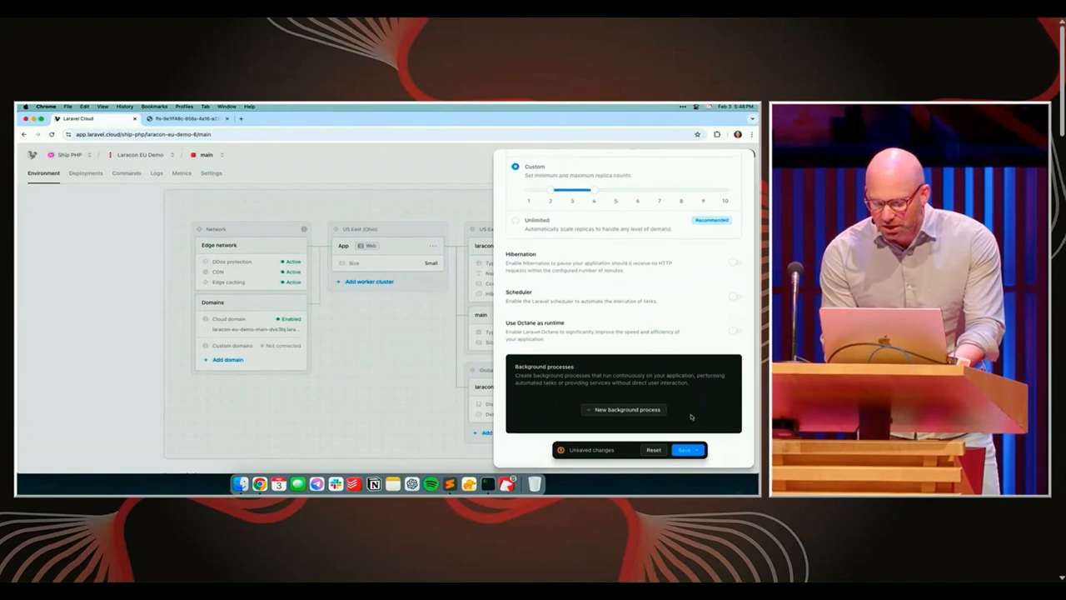
left_click(694, 453)
left_click(656, 406)
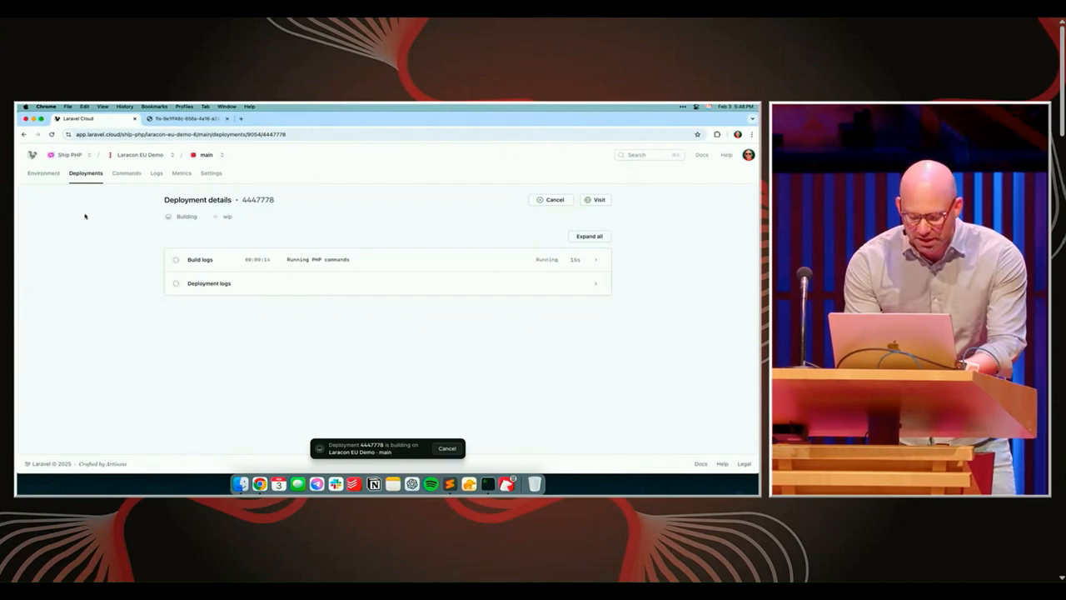
Search for "cloud demo" and switch to the Cloud Demo organization
key("super+k")
type("cloud demo")
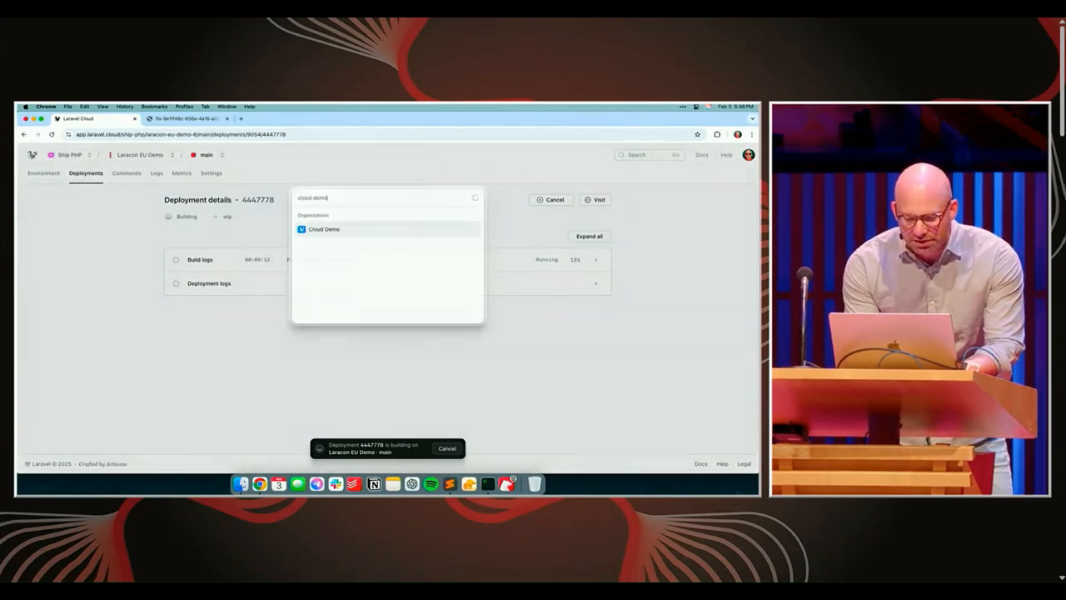
key("Return")
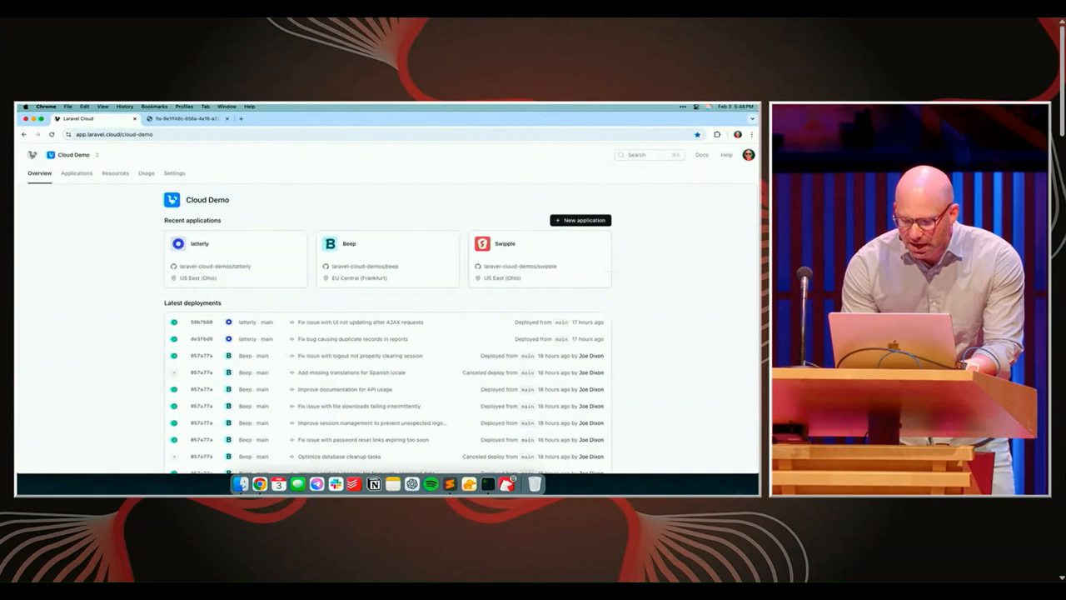
Open the Swipple application's main environment and visit its deployed site
left_click(520, 240)
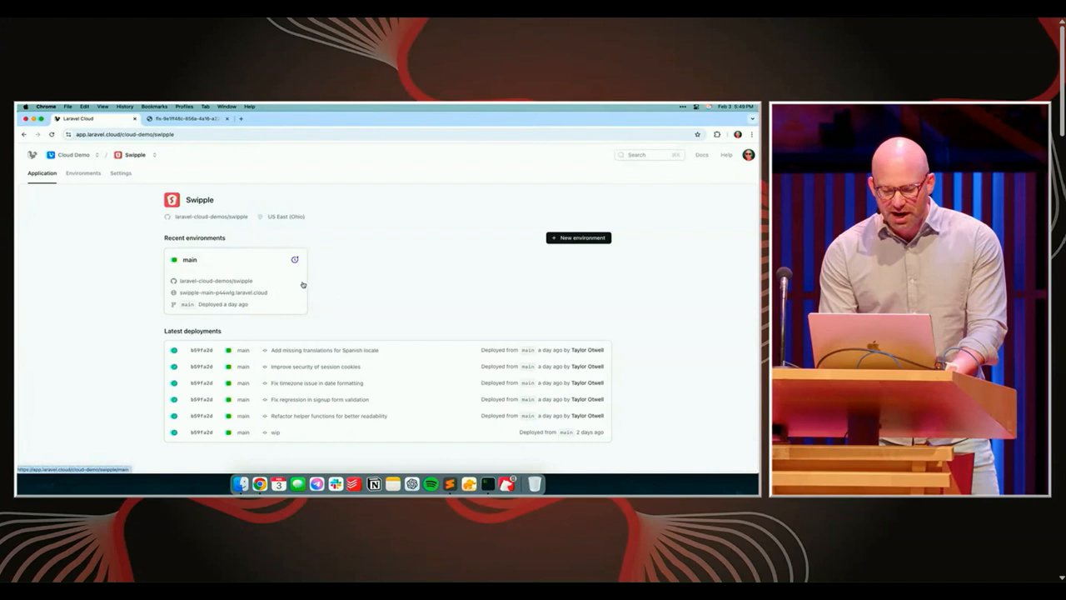
left_click(304, 283)
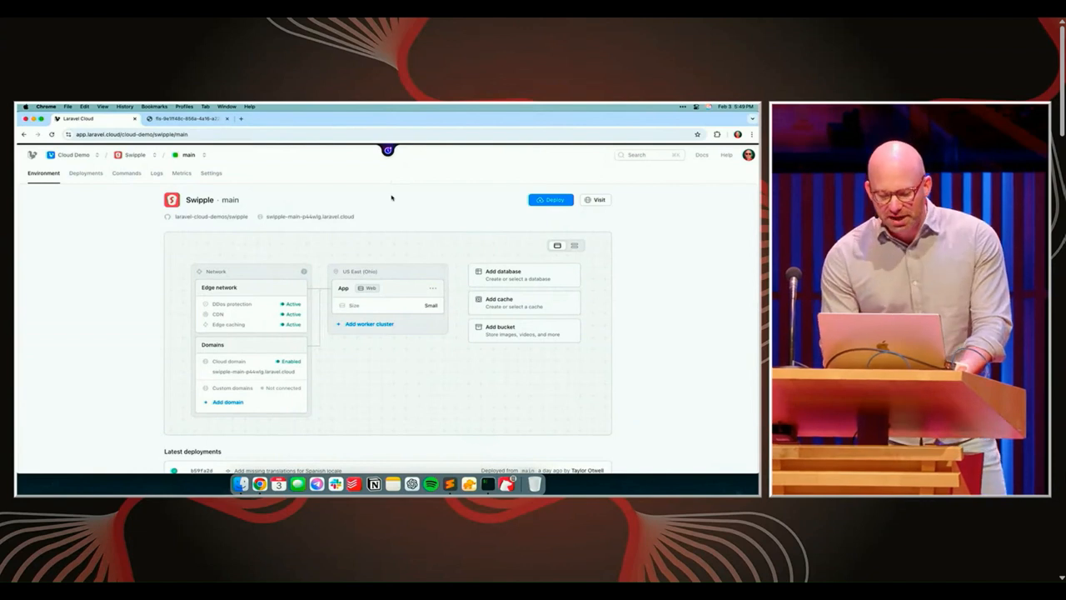
mouse_move(388, 155)
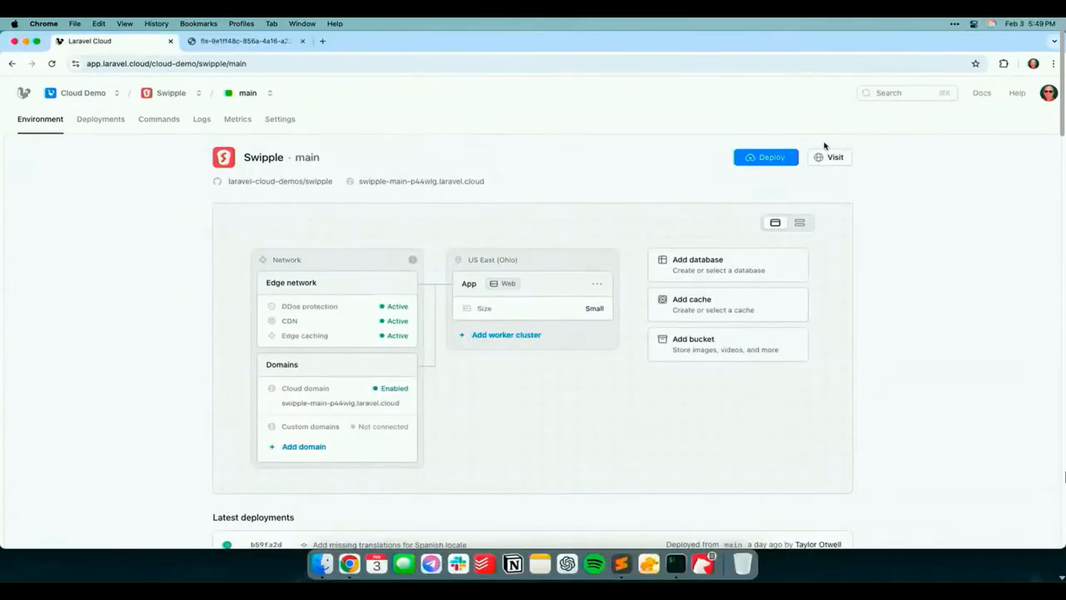
left_click(828, 158)
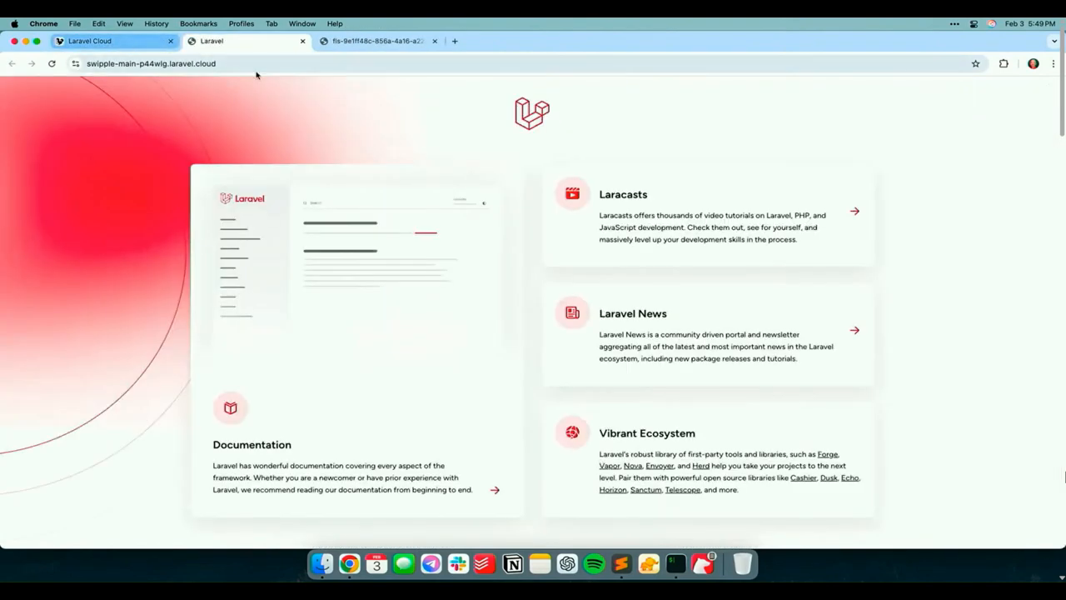
Close the Swipple site, search for "laracon eu" and open the Laracon EU Demo application's main environment
key("super+w")
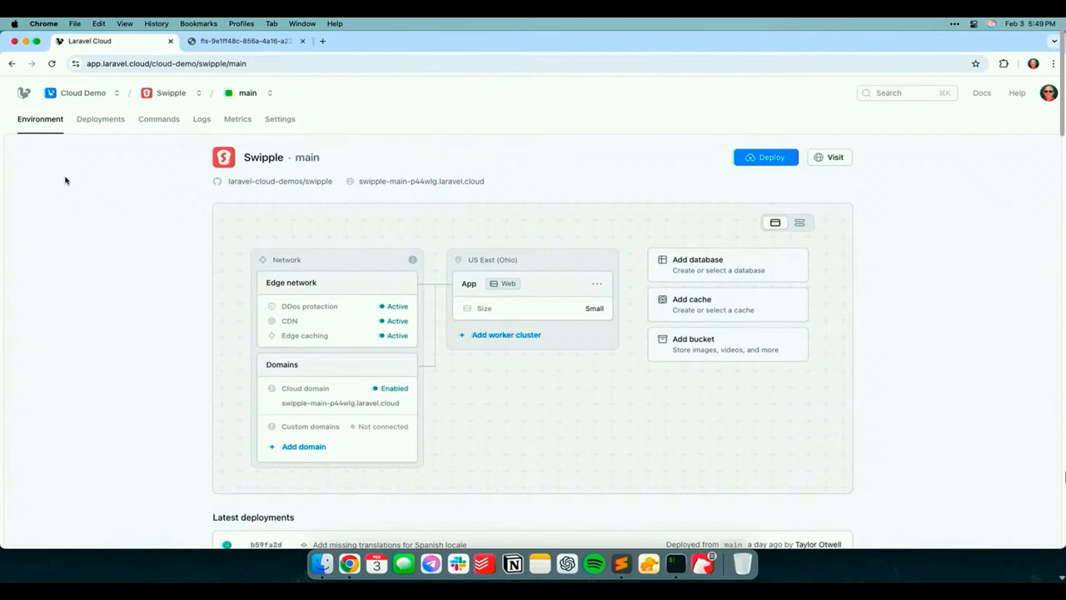
key("super+k")
type("laracon eu")
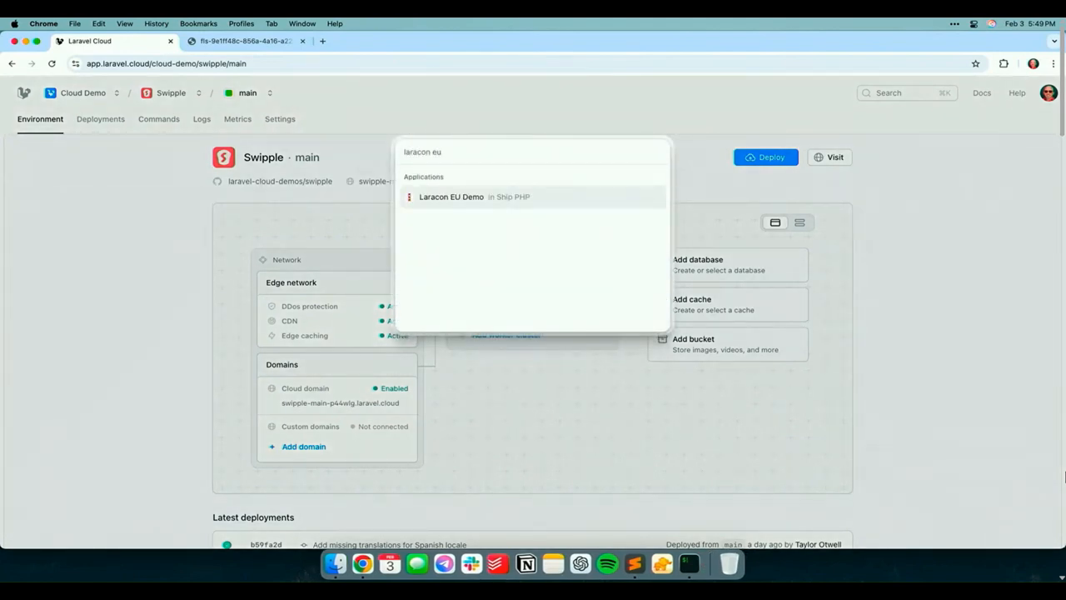
key("Return")
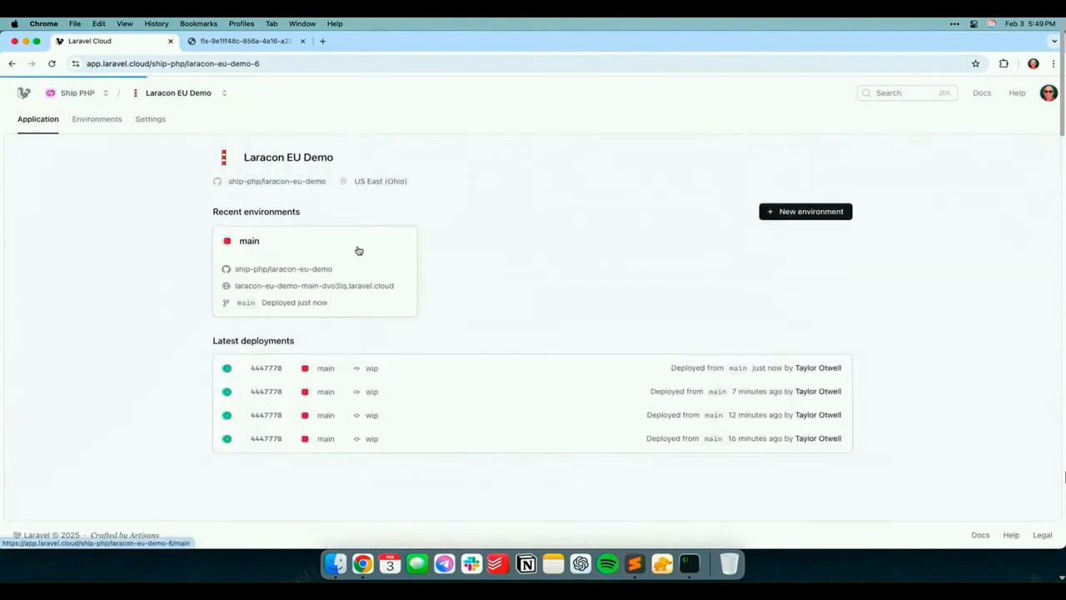
left_click(358, 250)
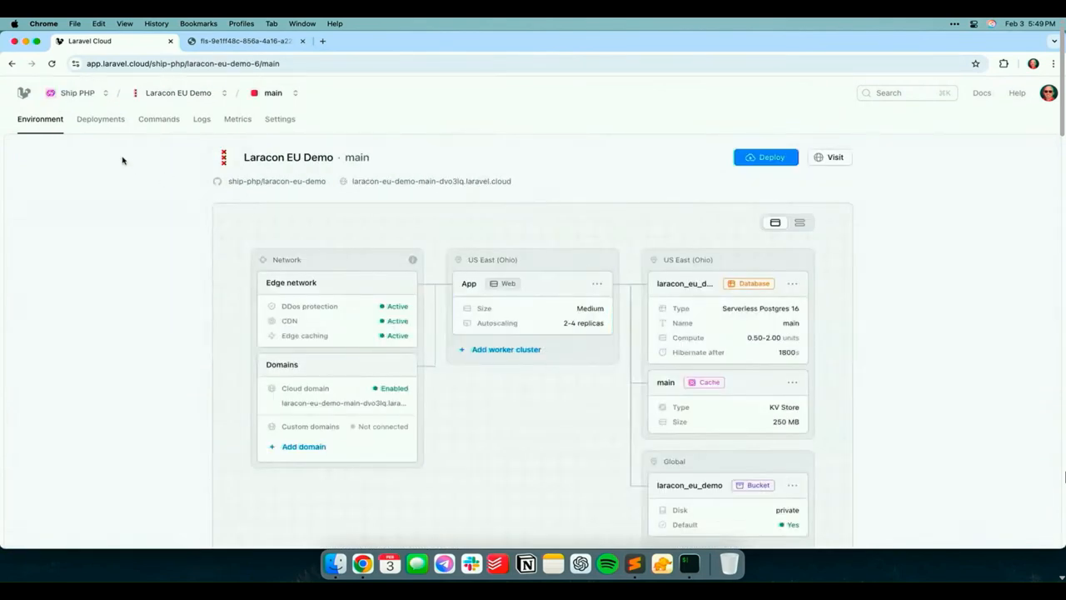
Look over the main environment's deployments and its deployed site, and close the site and the leftover stored-file page
left_click(110, 118)
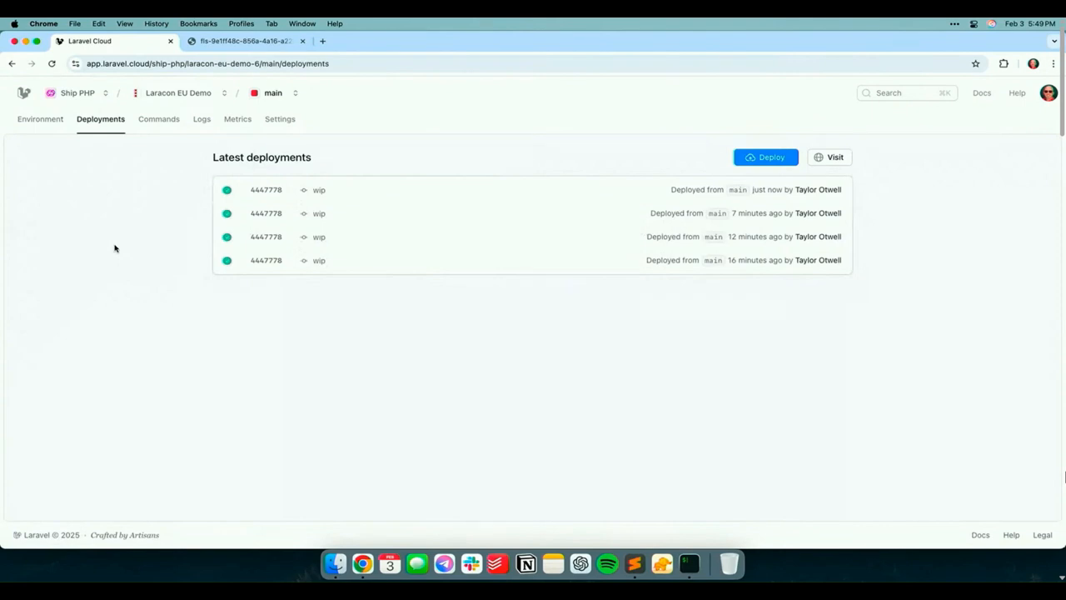
left_click(37, 121)
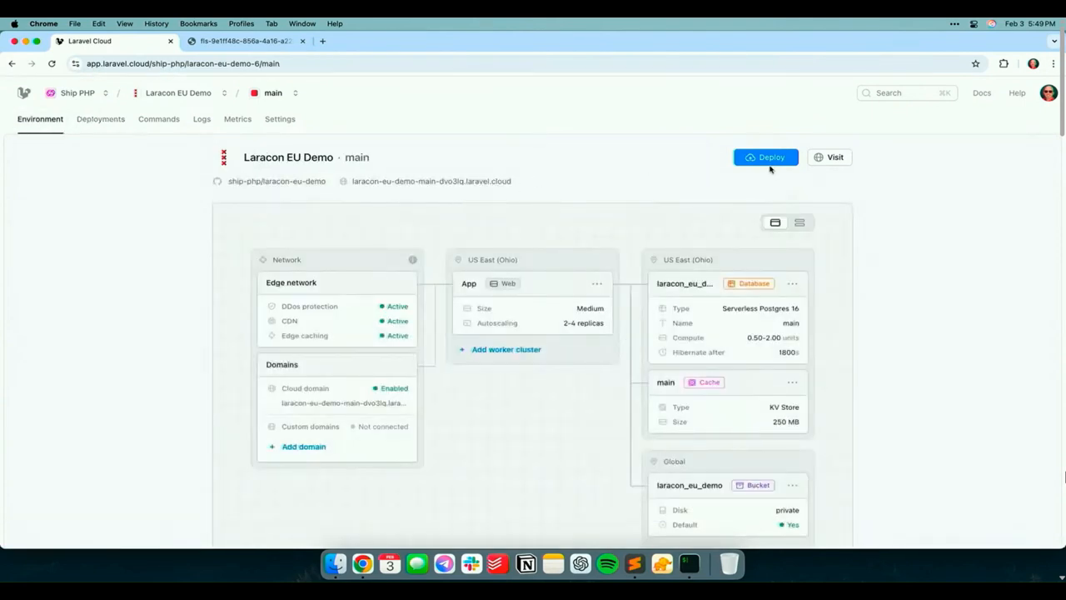
left_click(826, 157)
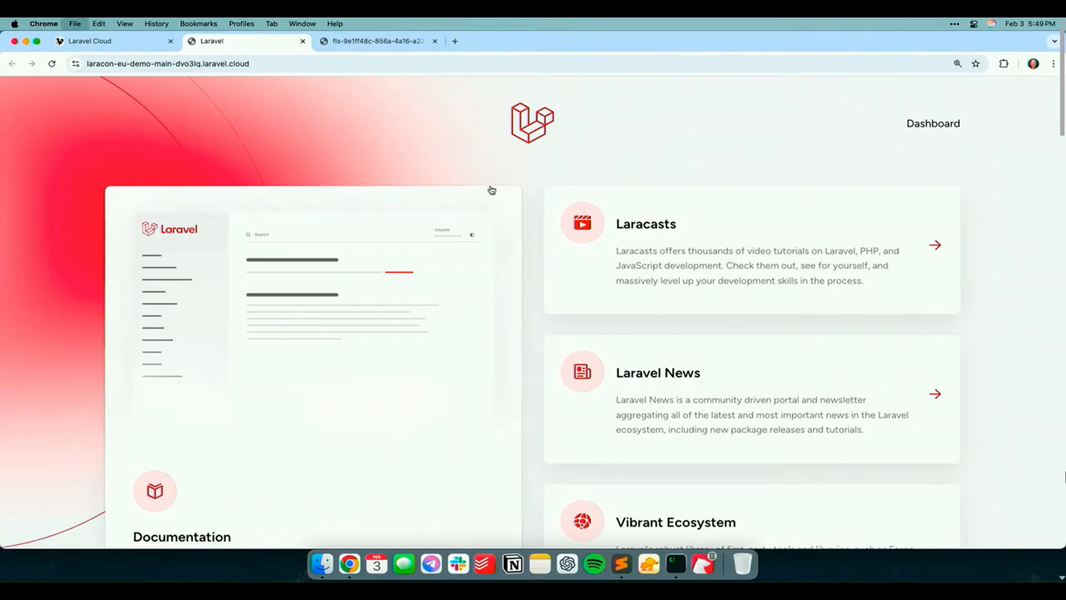
key("super+w")
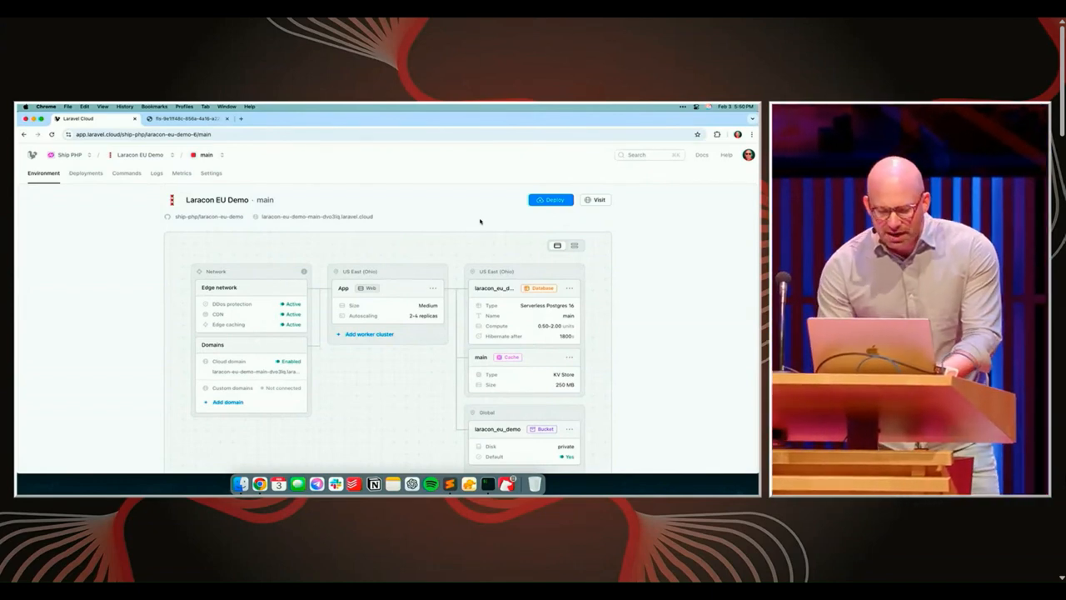
left_click(218, 122)
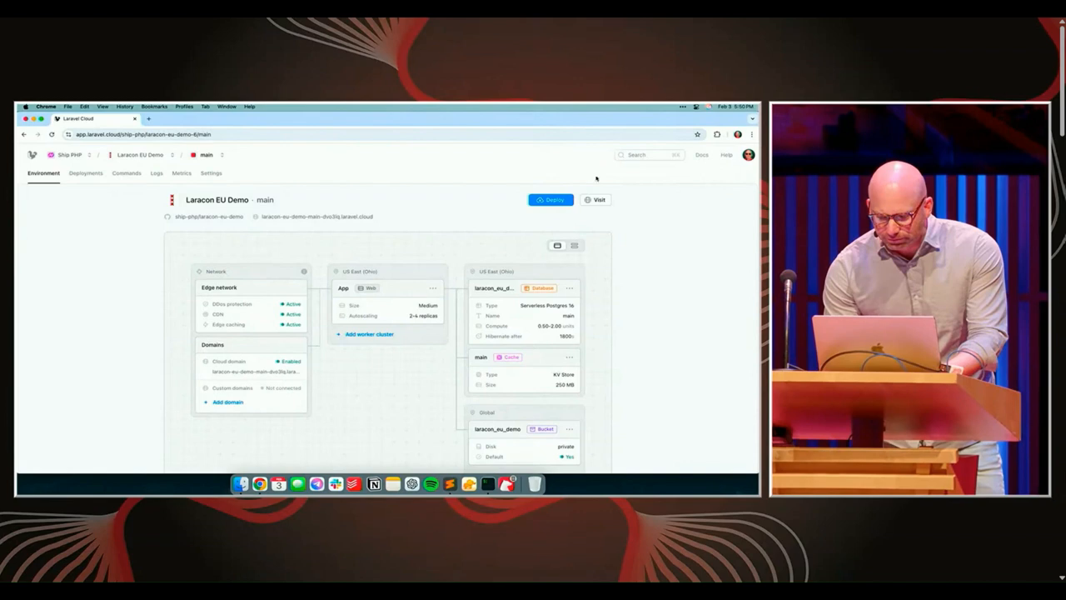
Open the Queue page from the deployed site's dashboard, process transactions and look through the list
left_click(667, 175)
left_click(109, 238)
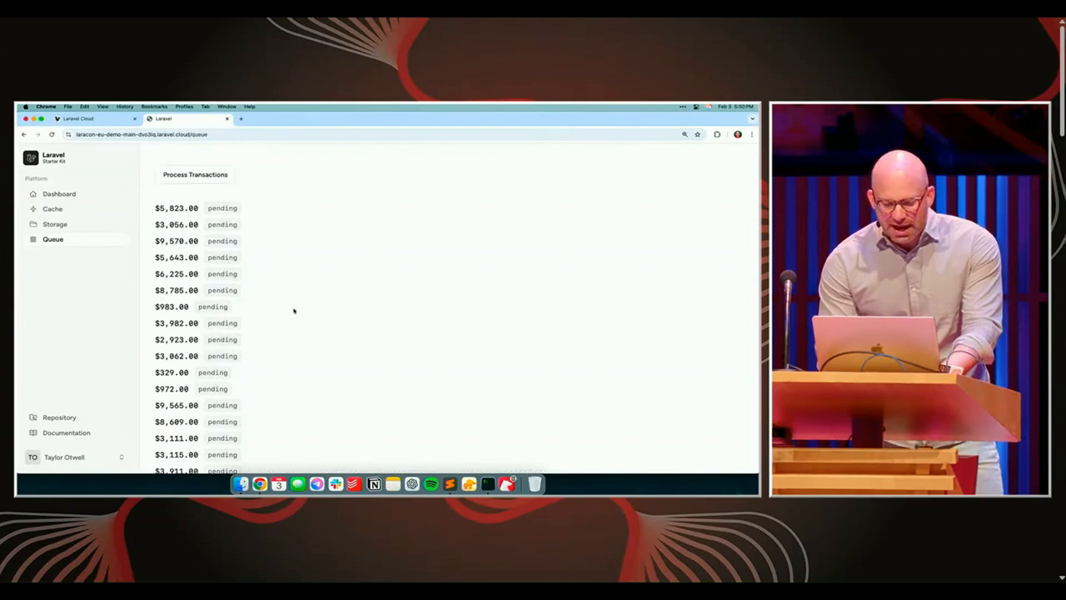
scroll(294, 311, "down", 5)
scroll(293, 311, "up", 10)
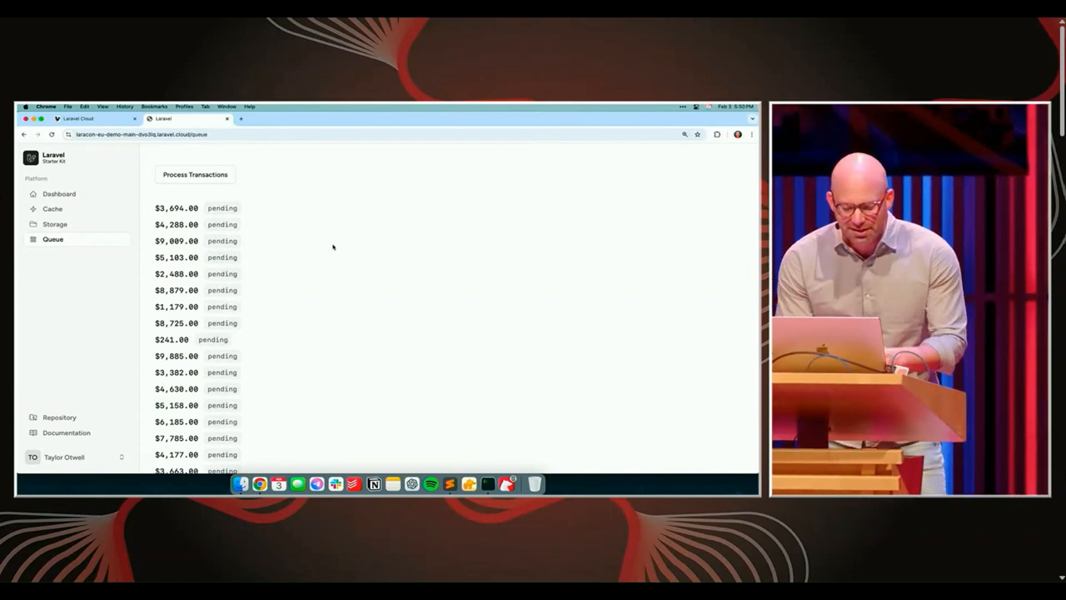
Add a queue worker background process on the database connection with 3 processes to the app instance
key("super+1")
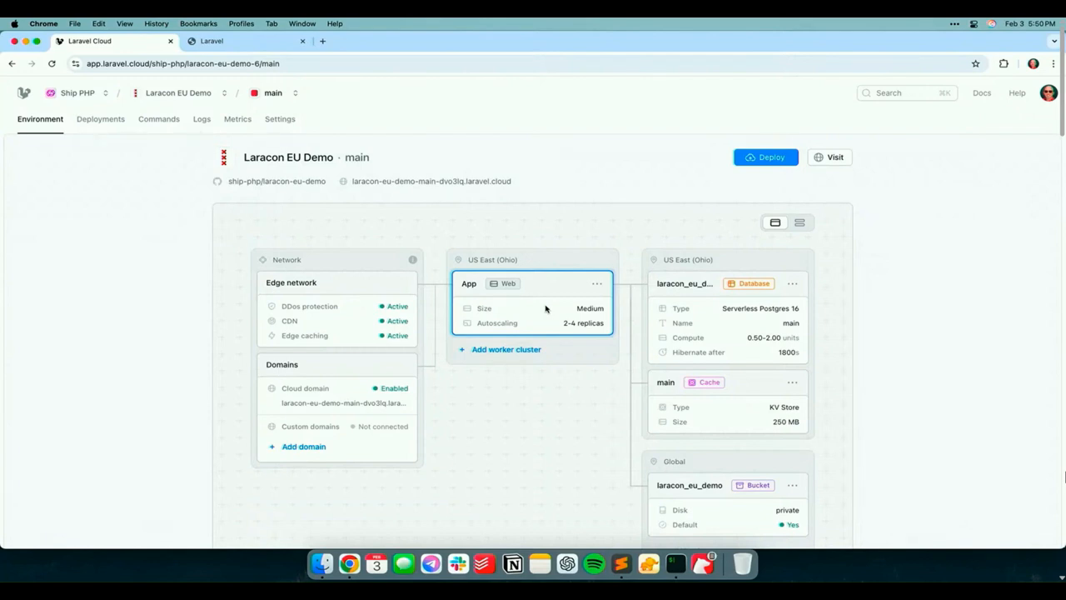
left_click(546, 309)
scroll(878, 406, "down", 4)
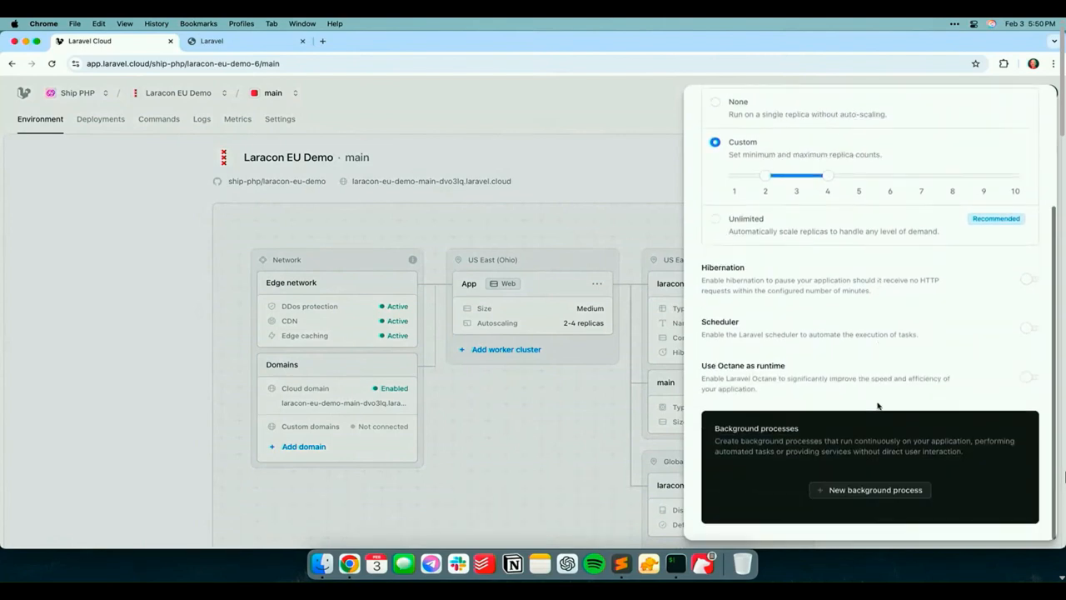
left_click(876, 491)
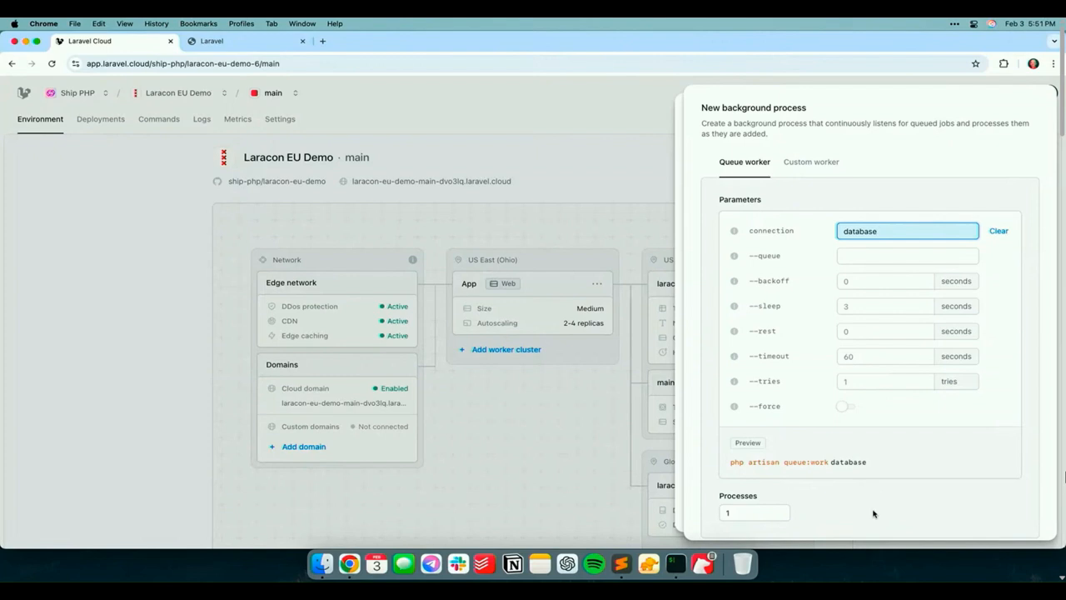
scroll(876, 500, "down", 1)
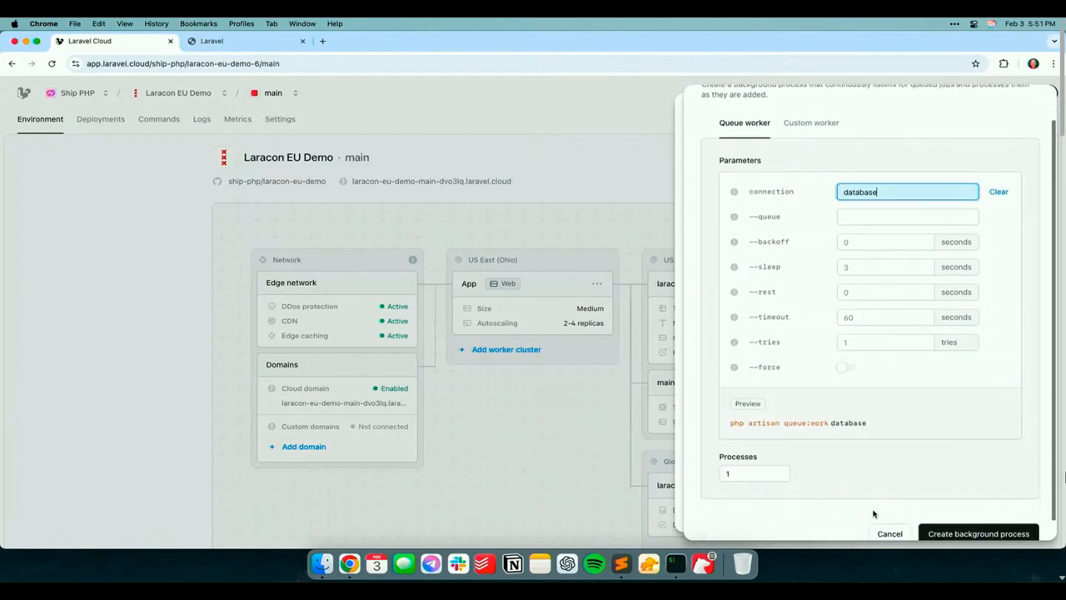
left_click(779, 470)
left_click(780, 470)
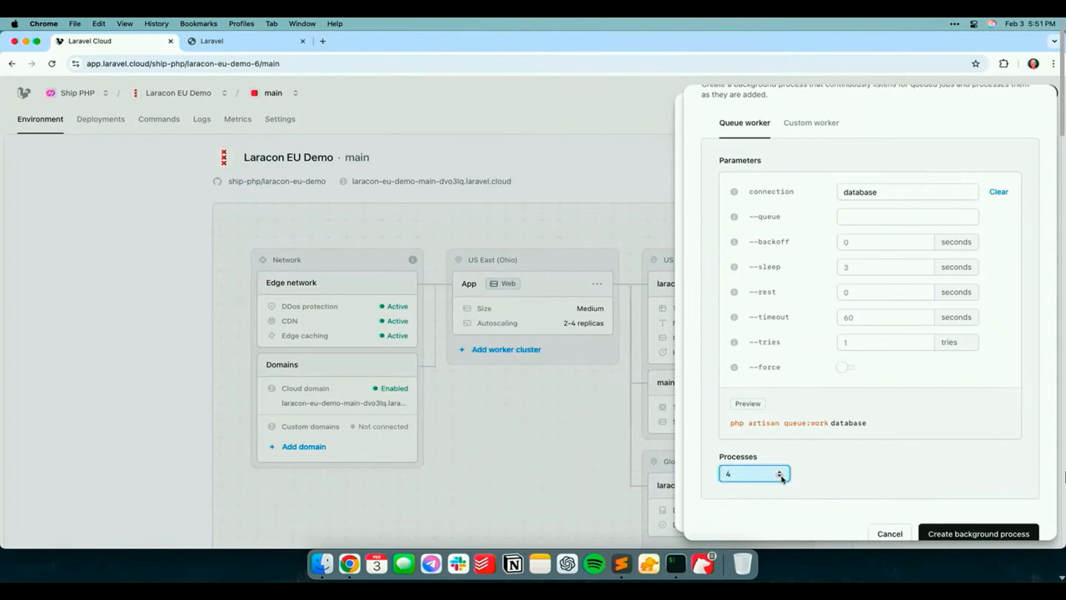
scroll(952, 505, "down", 1)
left_click(952, 514)
scroll(900, 417, "down", 1)
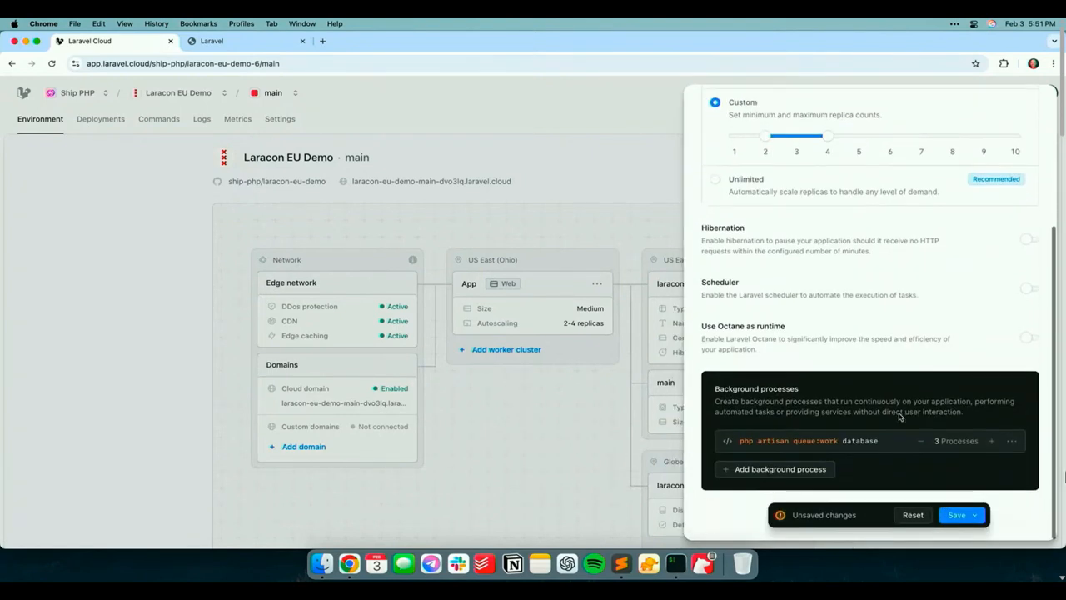
Save and deploy the app instance changes, and expand all build and deployment logs
left_click(960, 516)
left_click(904, 466)
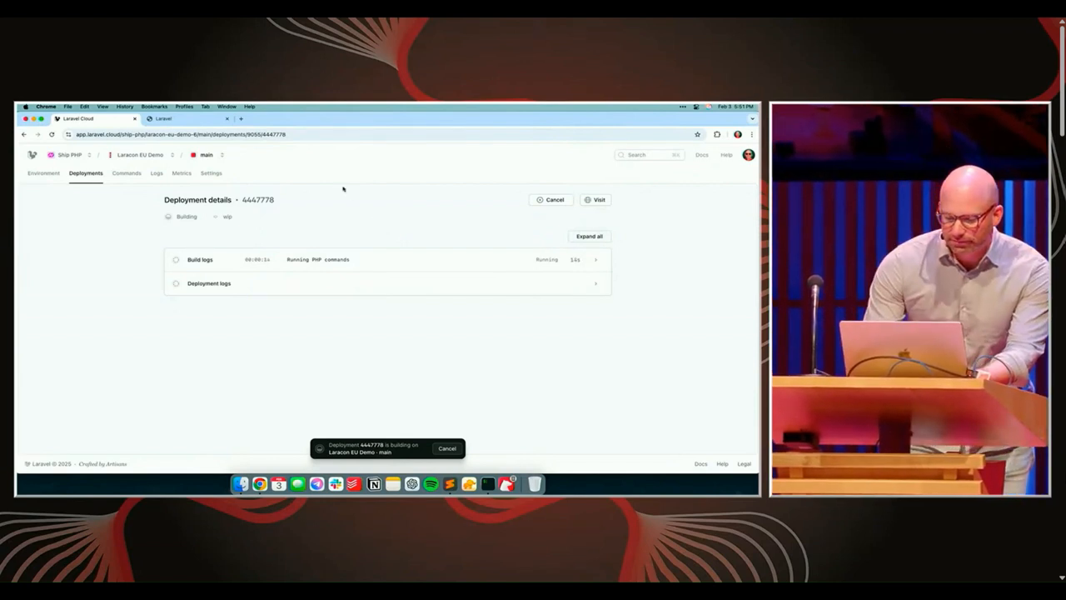
left_click(580, 238)
scroll(564, 305, "down", 5)
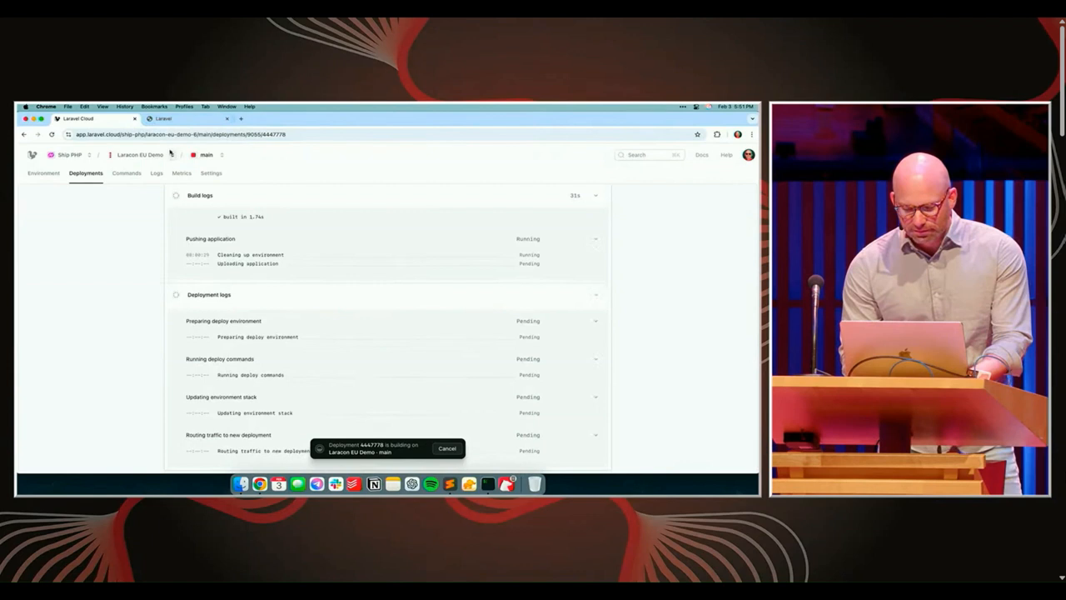
Return to the deployed site's Queue page, check the transactions and process a new batch
left_click(178, 122)
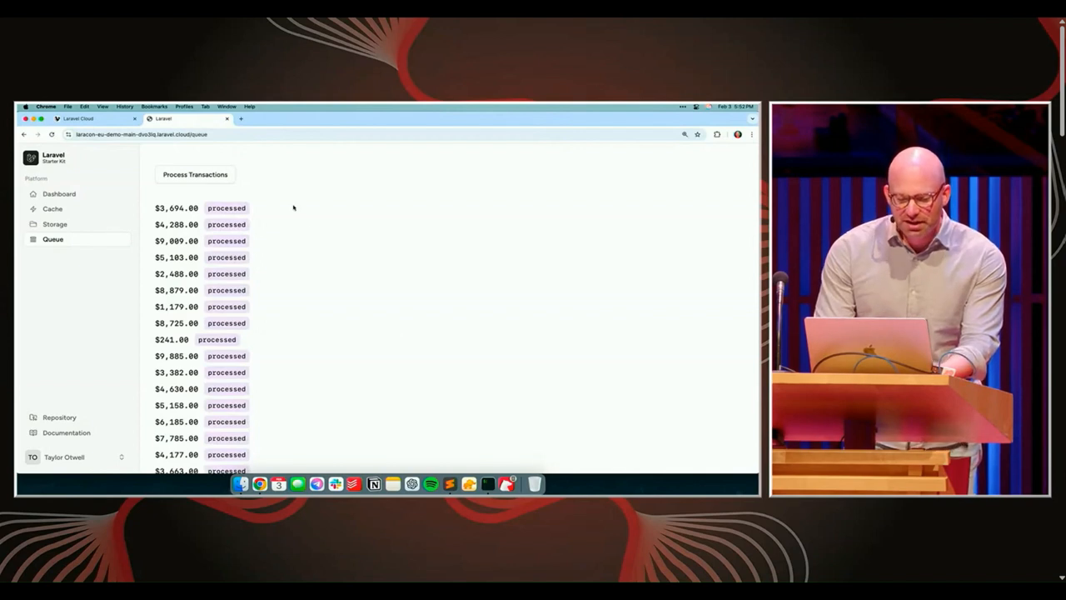
key("ctrl+shift+Tab")
key("ctrl+Tab")
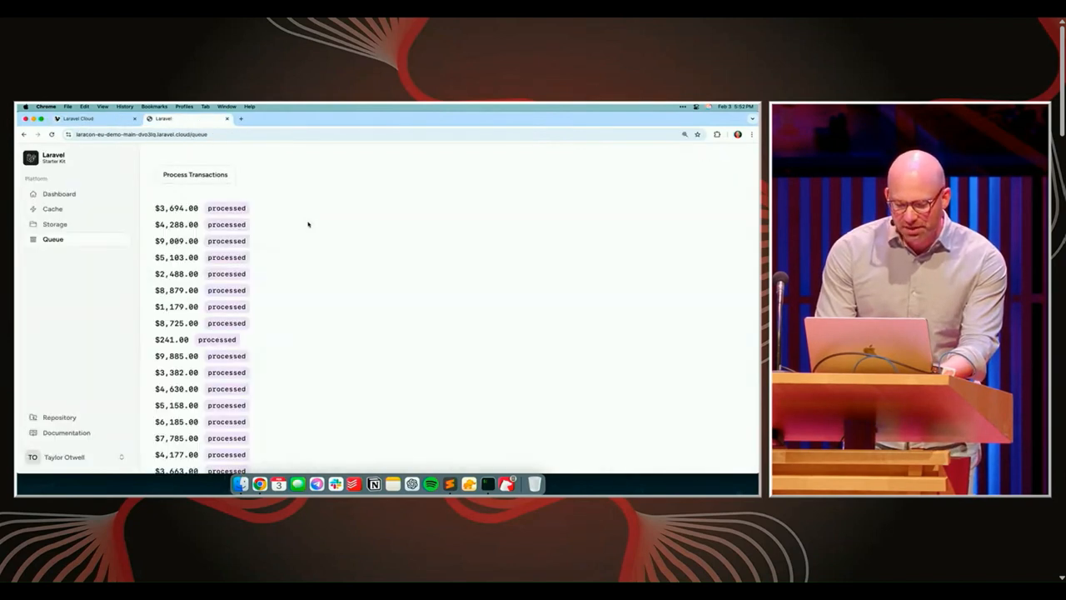
left_click(221, 179)
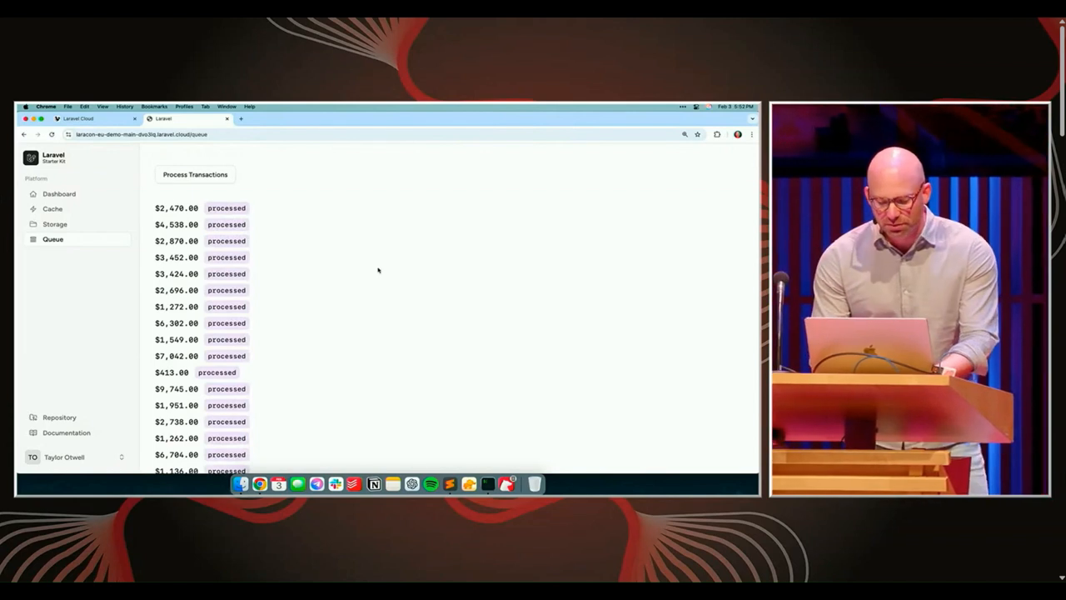
Start a worker cluster in the main environment with Medium size and custom auto-scaling of 3 to 5 replicas
key("ctrl+shift+Tab")
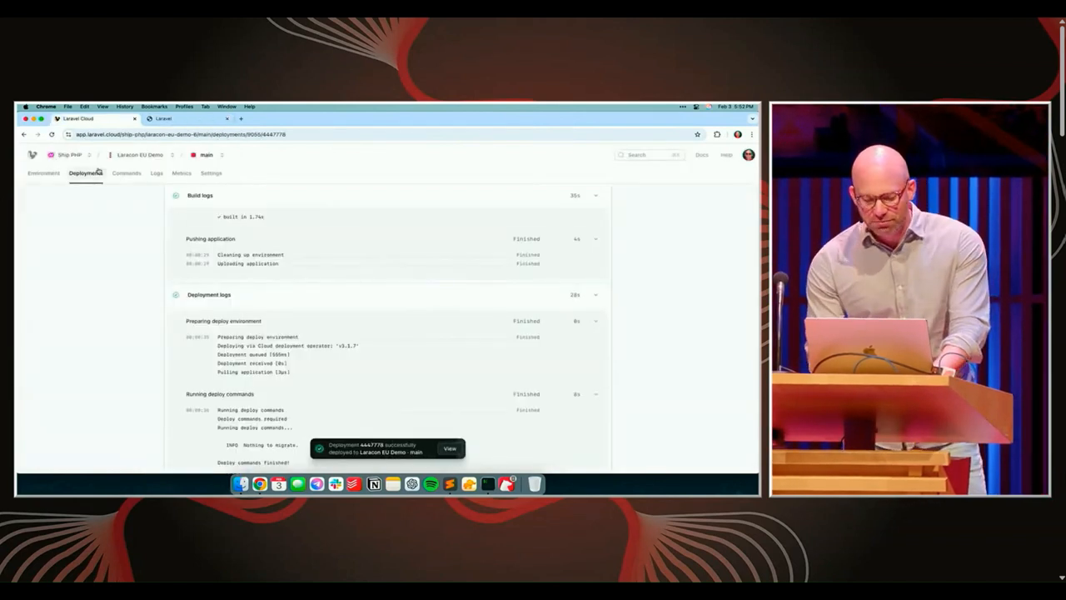
left_click(43, 173)
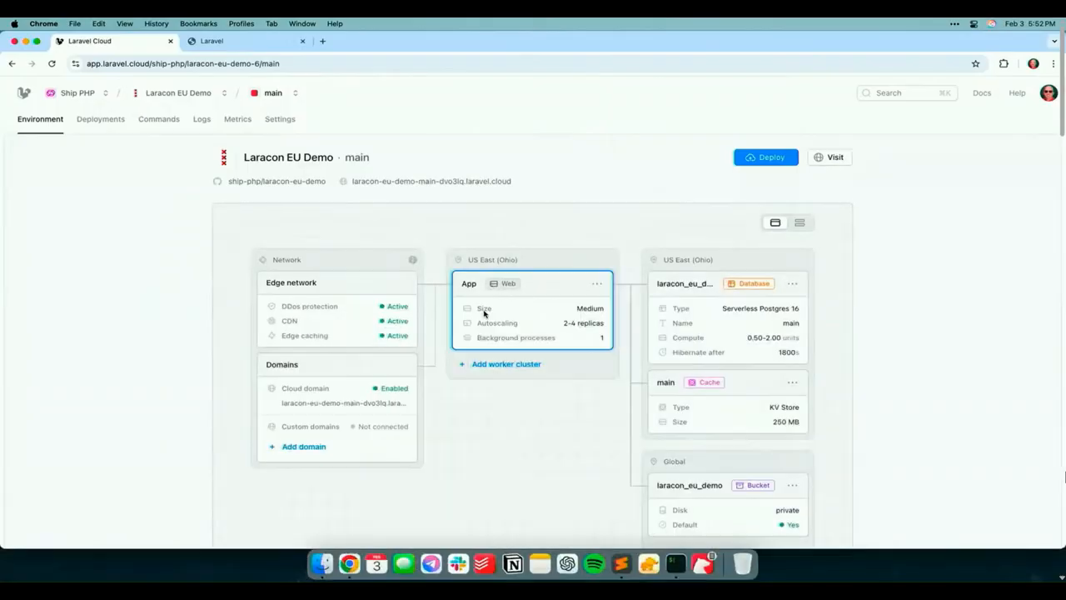
left_click(521, 372)
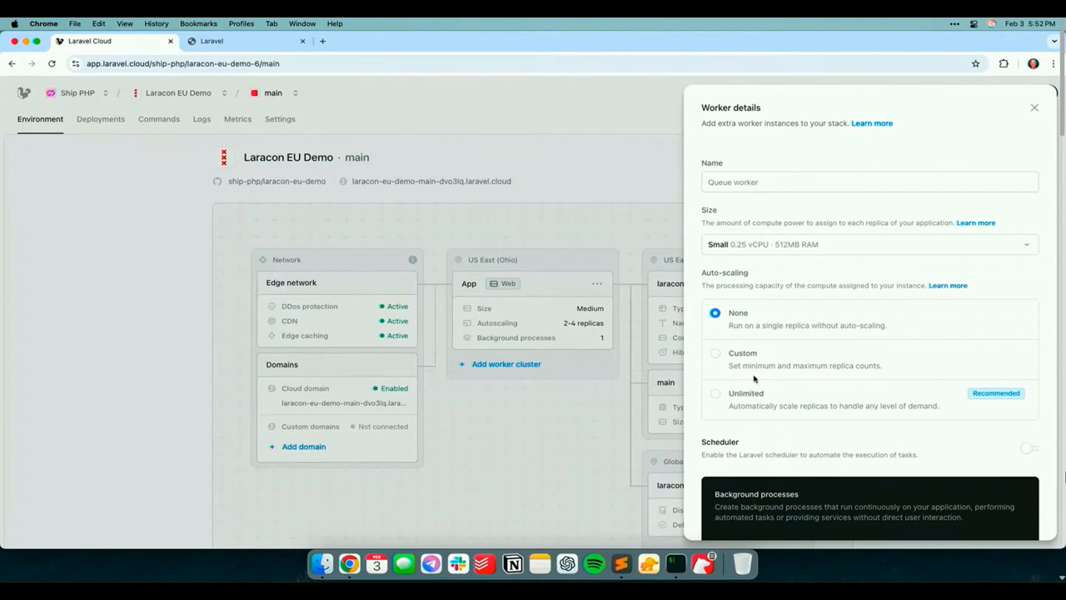
left_click(793, 251)
left_click(785, 303)
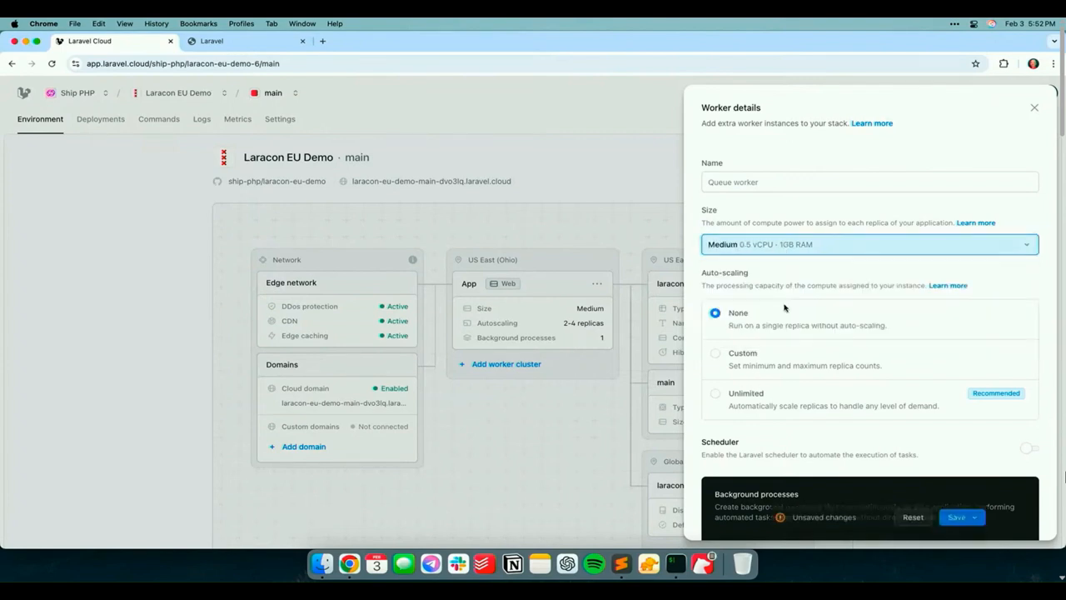
scroll(774, 309, "down", 2)
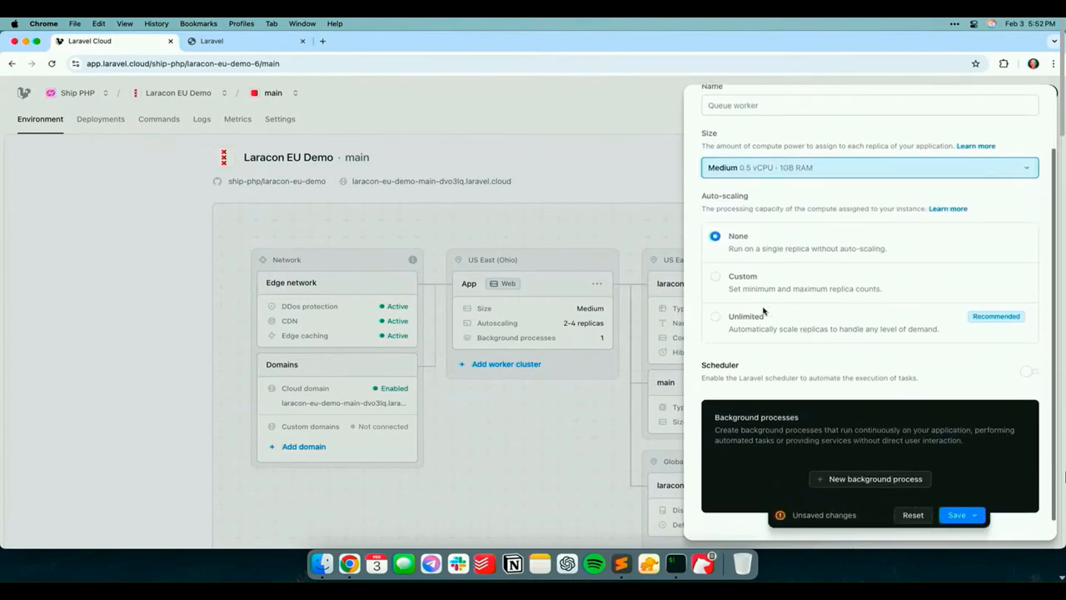
left_click(716, 277)
left_click_drag(735, 310, 854, 320)
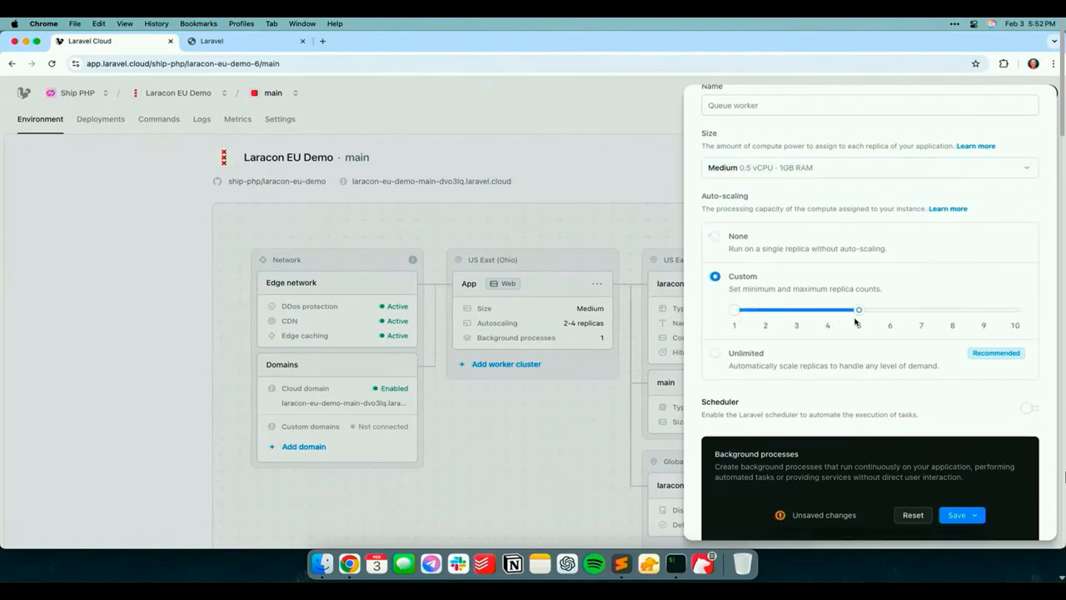
left_click_drag(734, 314, 802, 318)
scroll(831, 427, "down", 2)
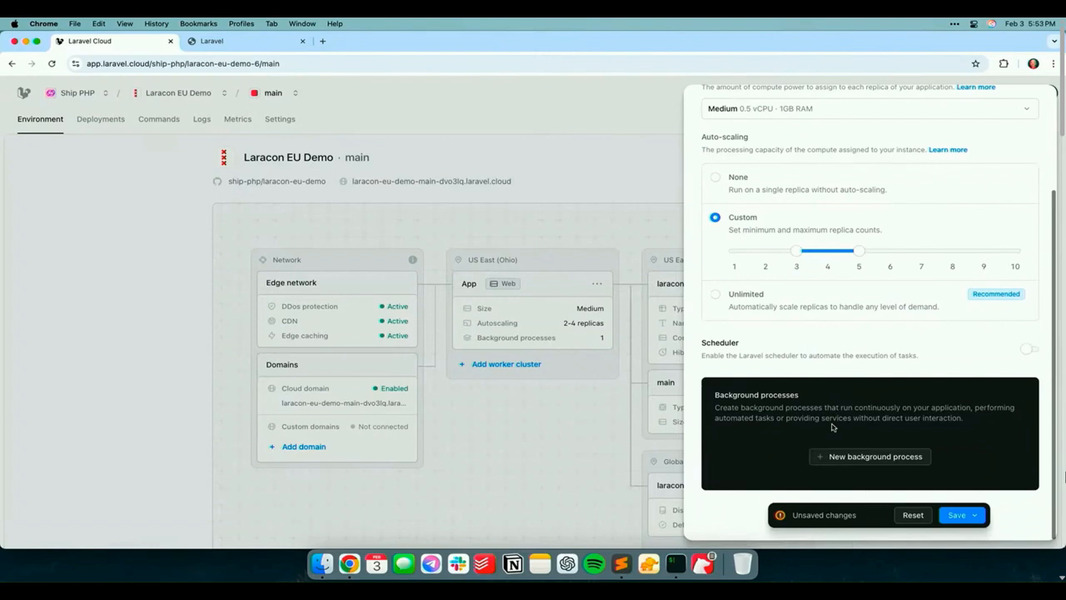
Add a queue worker background process on the database connection with 3 processes to the worker cluster
left_click(859, 456)
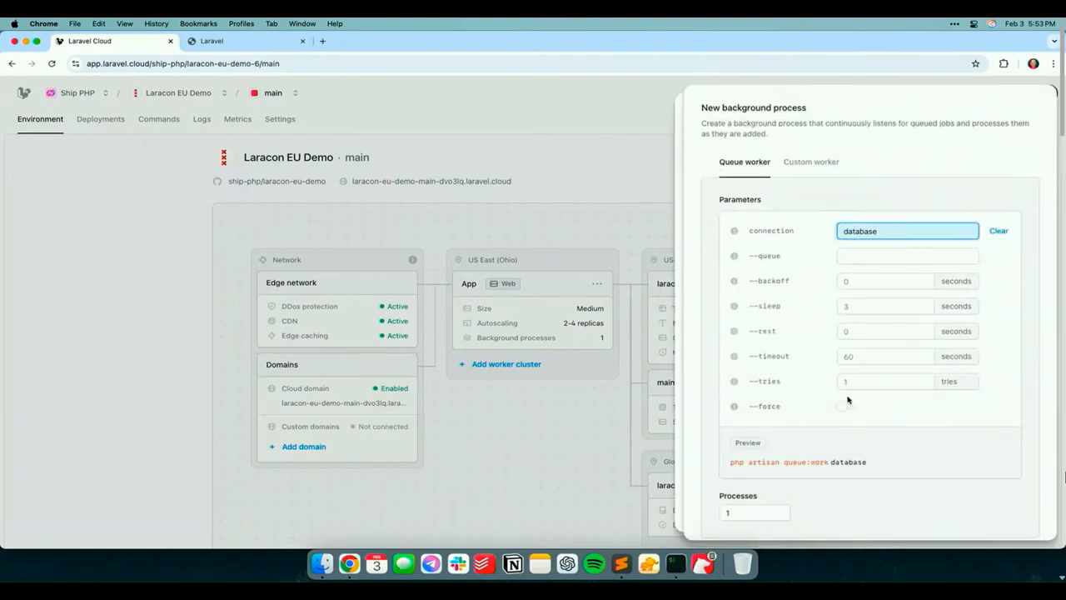
scroll(850, 416, "down", 2)
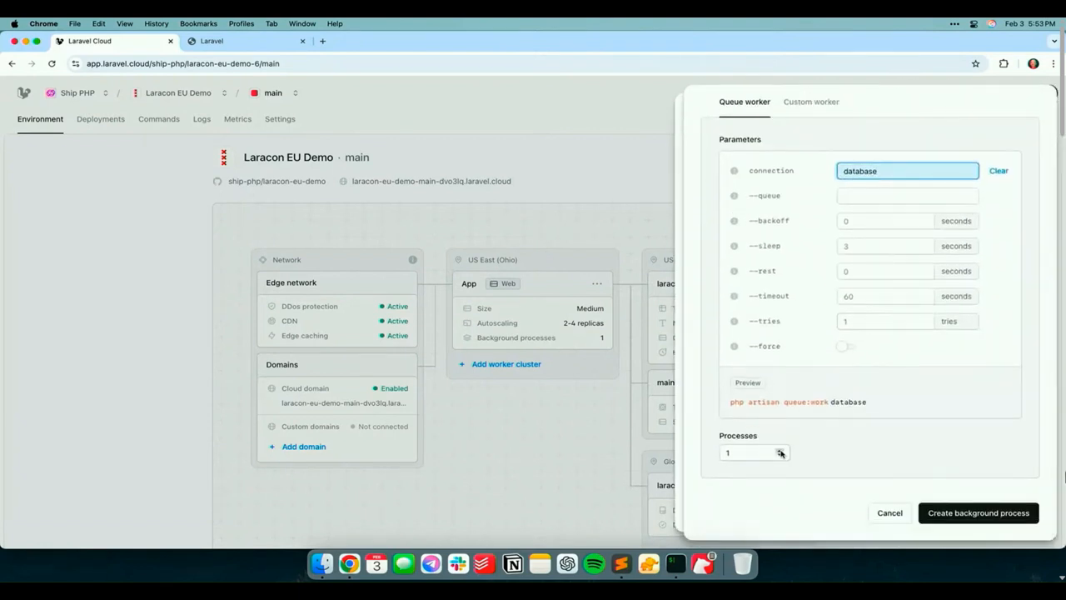
left_click(780, 451)
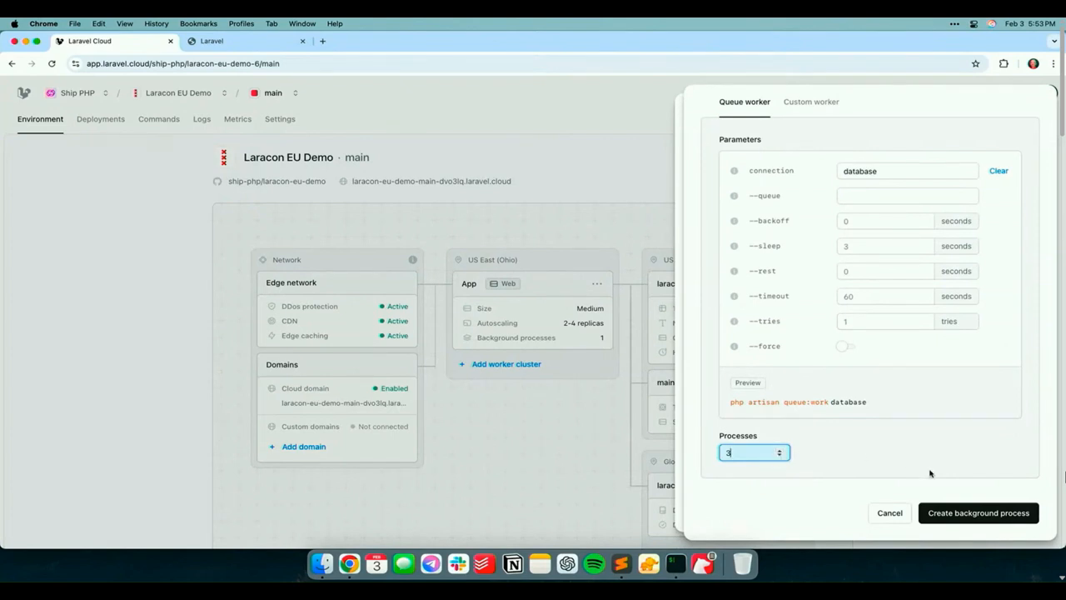
left_click(957, 510)
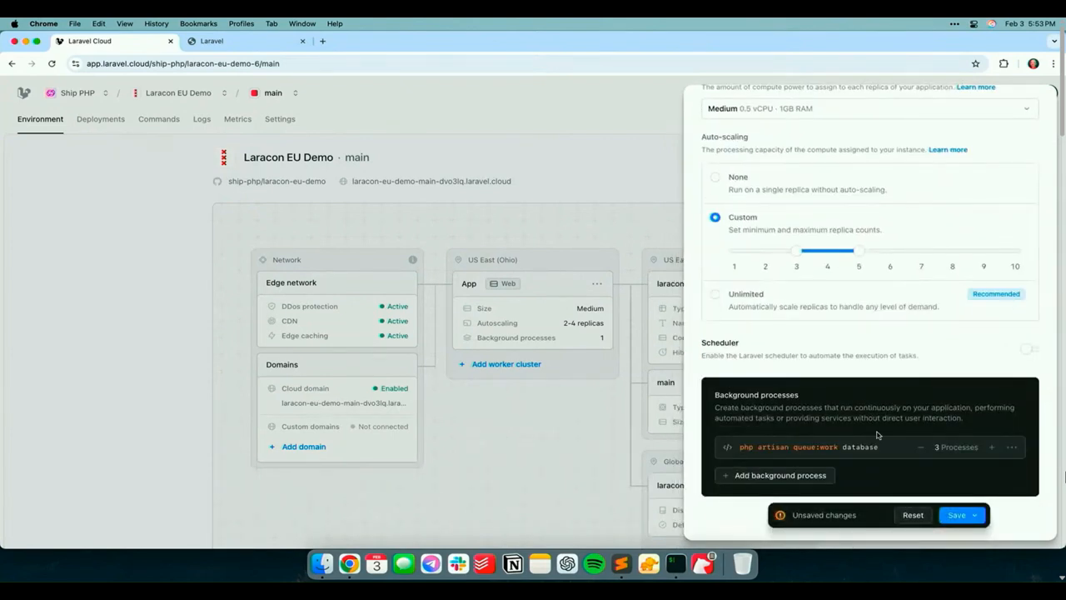
Name the worker cluster Queues, then save and deploy the changes
left_click(957, 515)
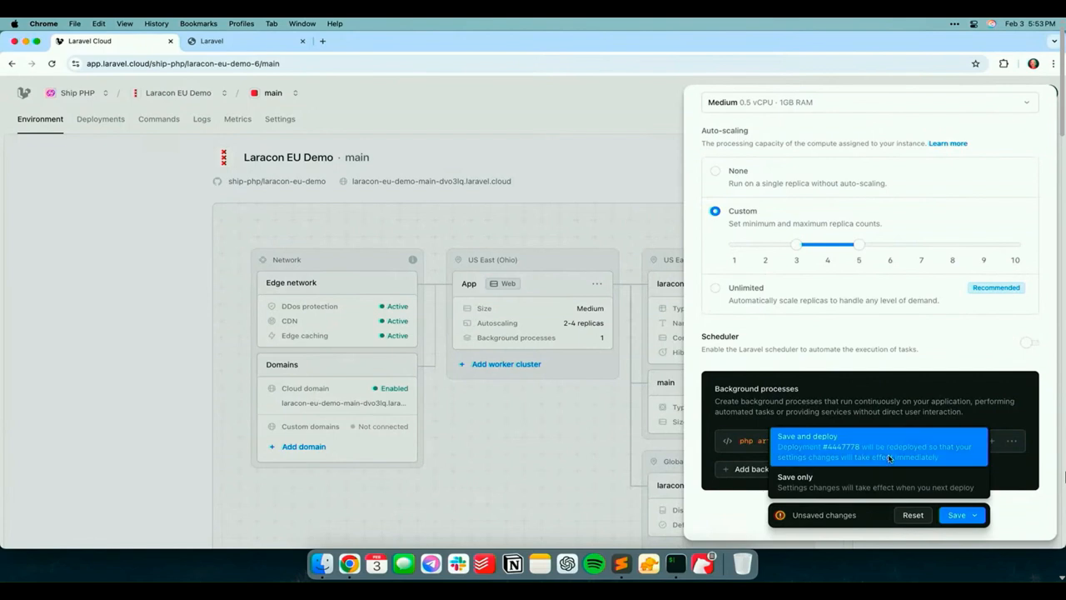
left_click(858, 437)
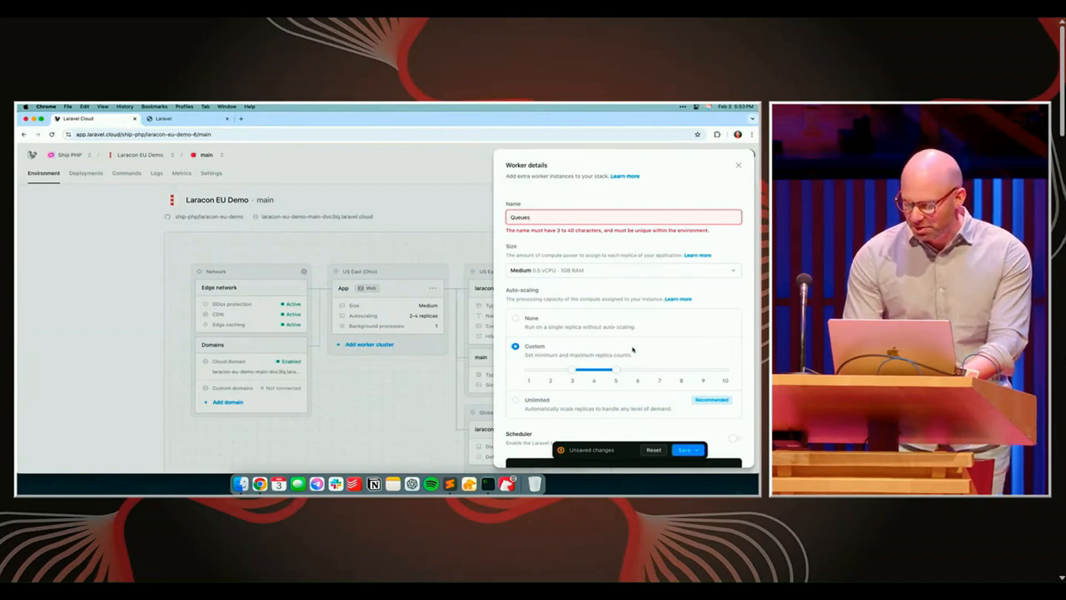
scroll(642, 375, "down", 3)
left_click(684, 450)
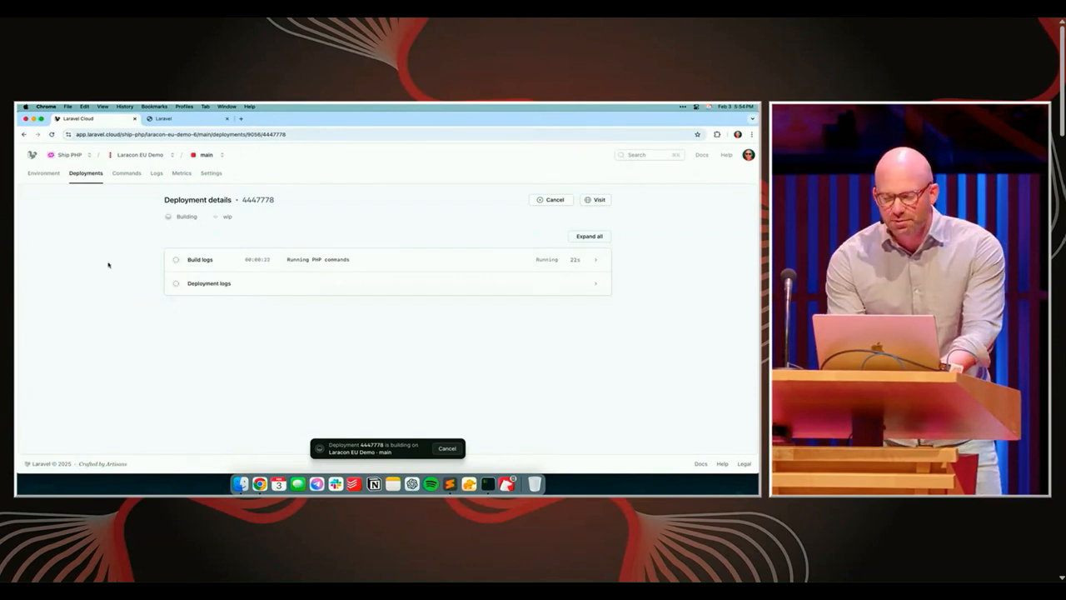
Search for the latterly application and open its main environment
key("super+k")
type("latter")
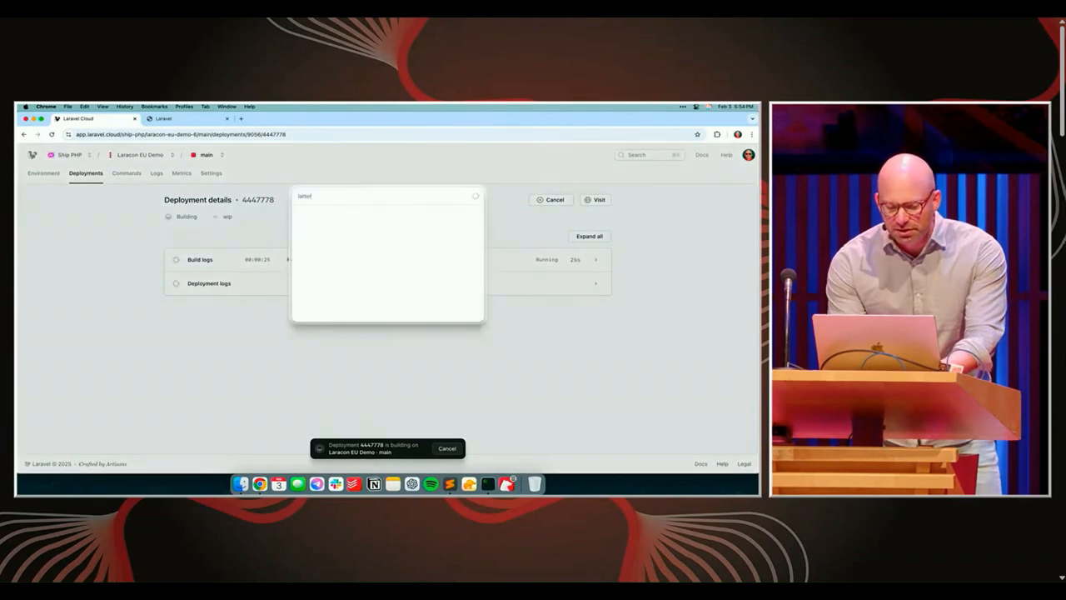
key("Return")
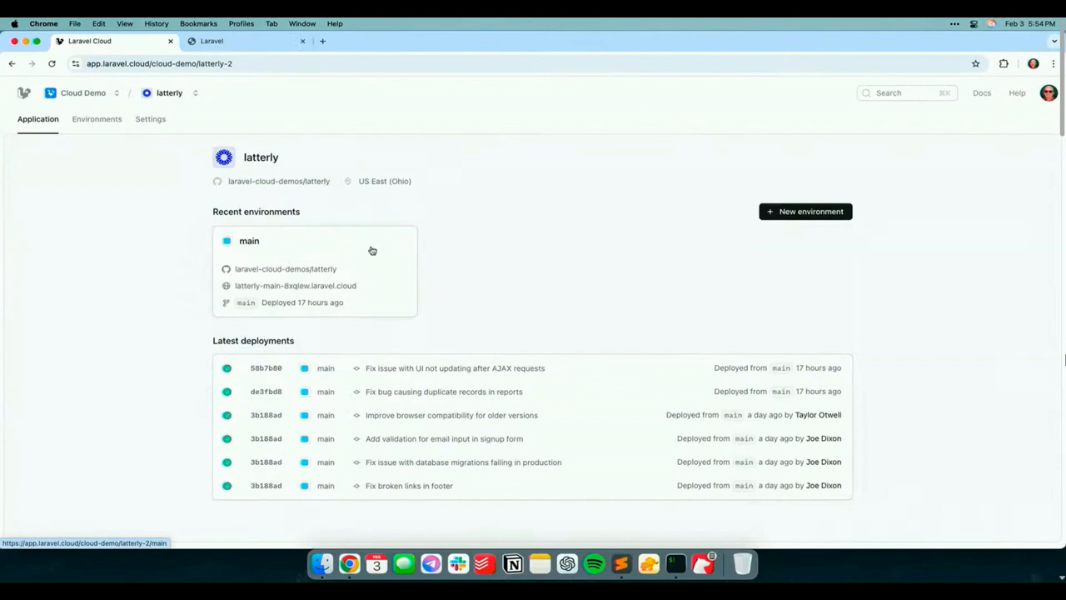
left_click(275, 270)
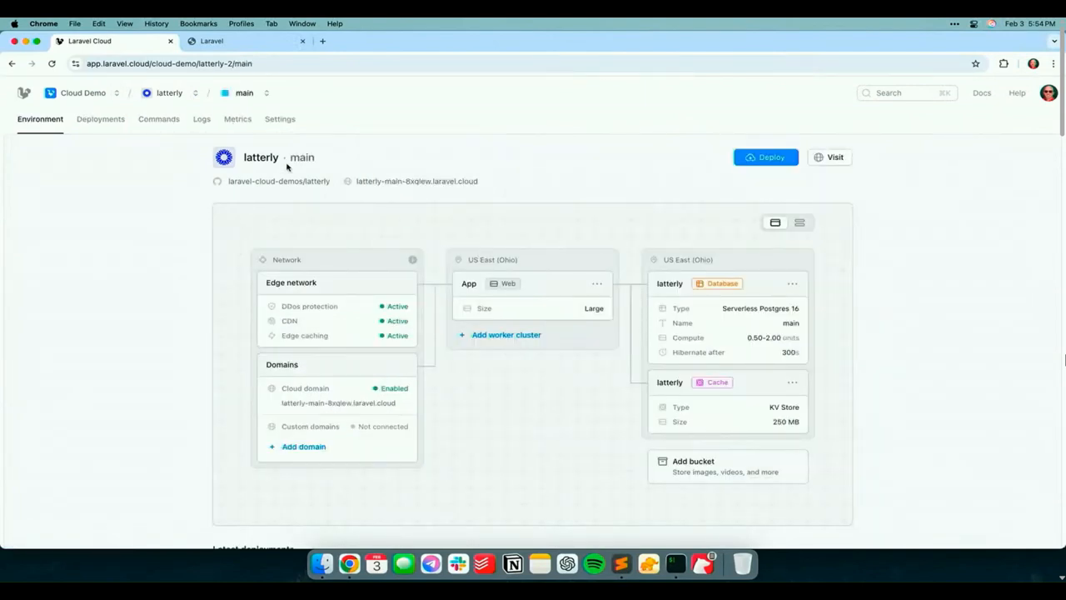
Review latterly's 24-hour metrics for edge network responses, CPU and memory
left_click(237, 119)
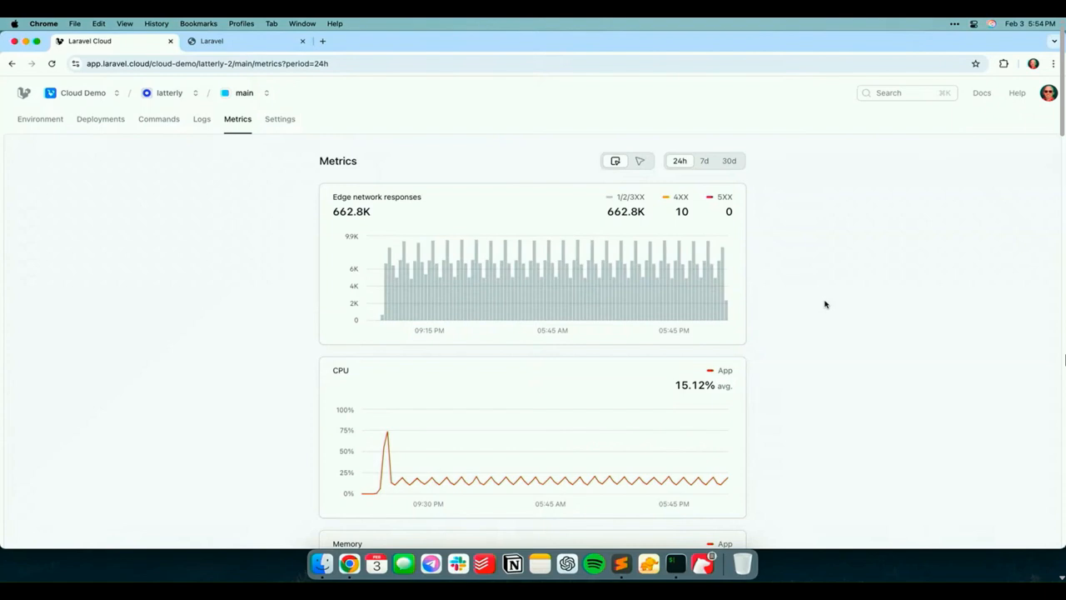
scroll(833, 344, "down", 3)
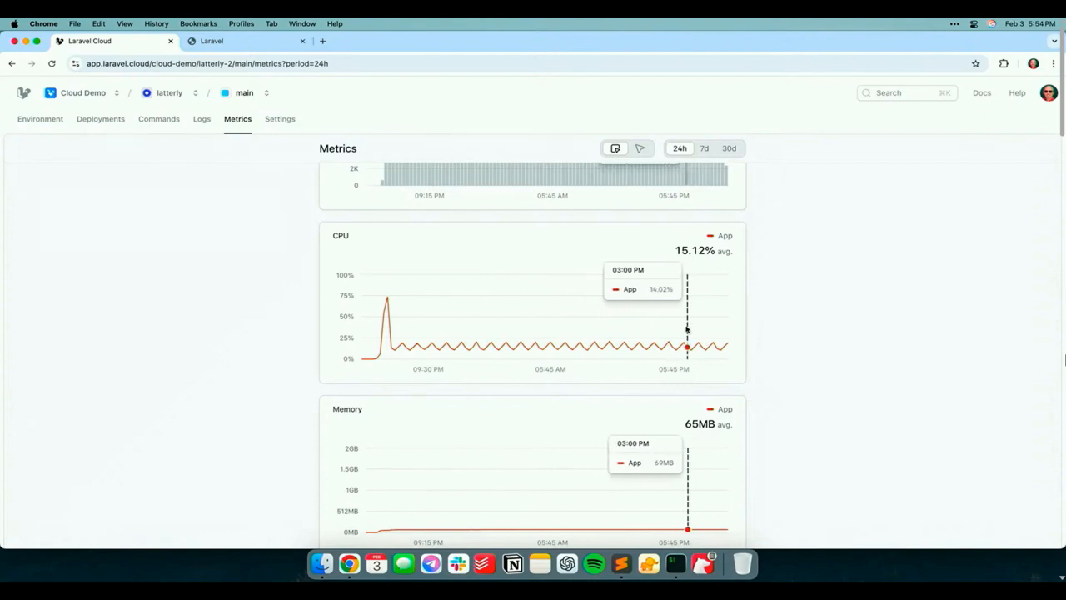
scroll(791, 362, "down", 2)
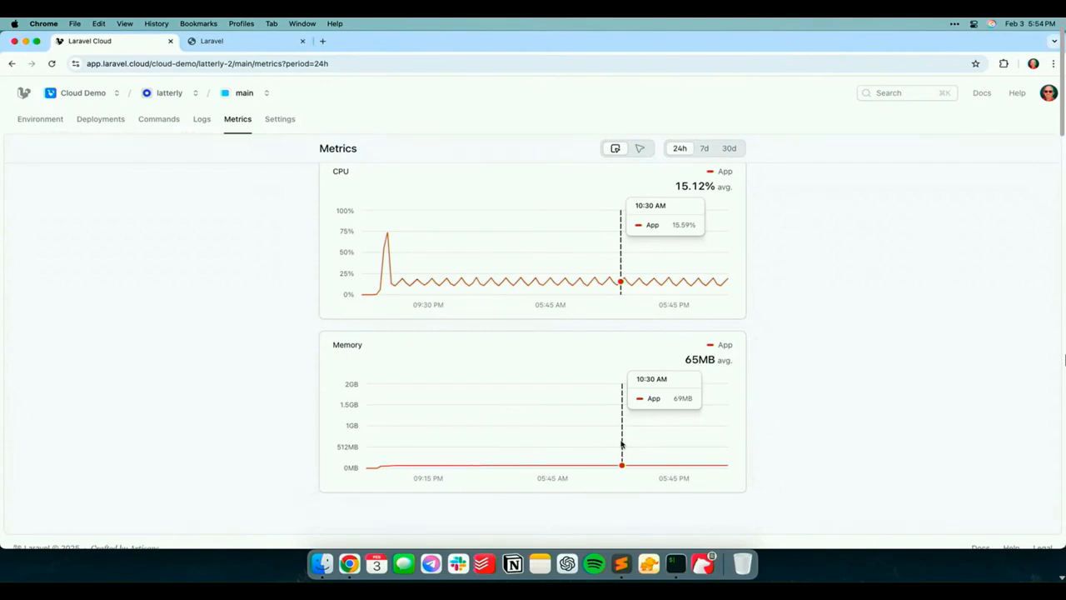
scroll(812, 385, "up", 2)
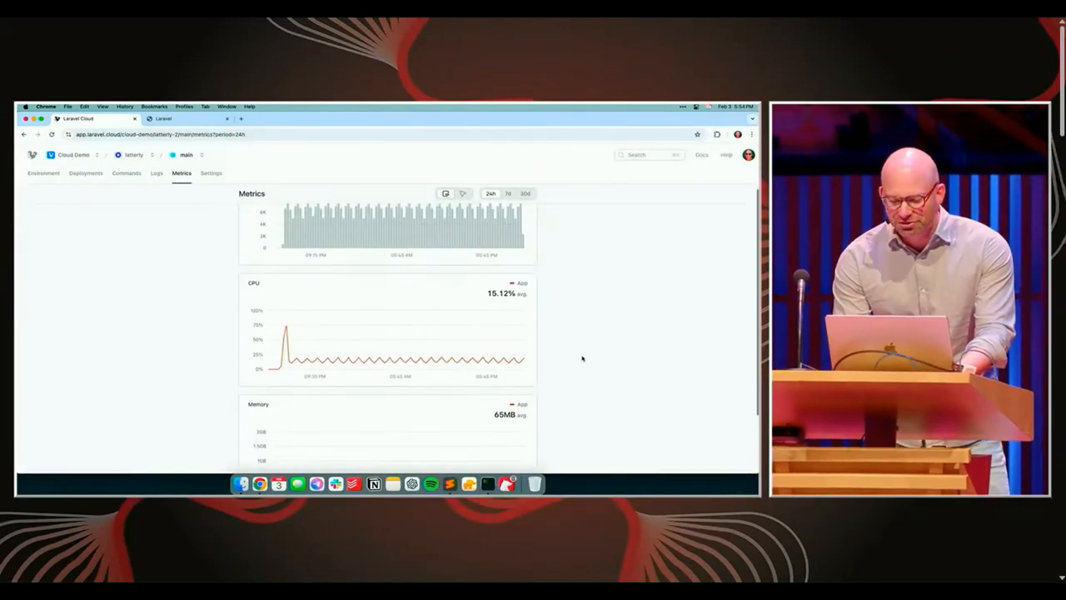
scroll(582, 358, "up", 2)
Search for the Laracon EU Demo application and return to its main environment
key("super+k")
type("lat")
key("BackSpace")
type("racon eu")
key("Return")
left_click(299, 279)
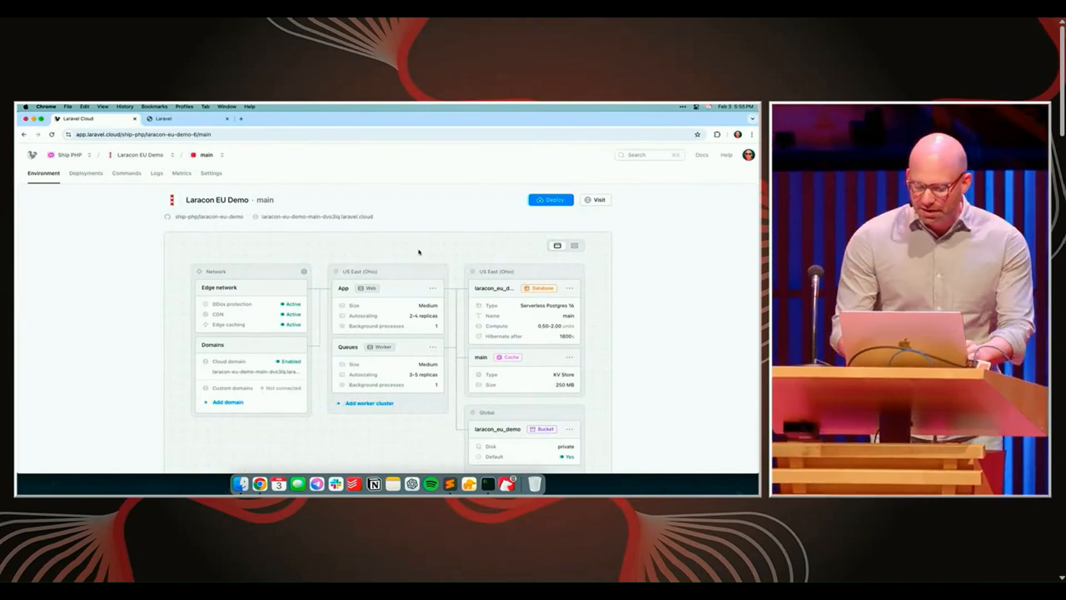
Visit the deployed site in place of its old tab, process a new batch of transactions on the Queue page, and close the site
left_click(595, 201)
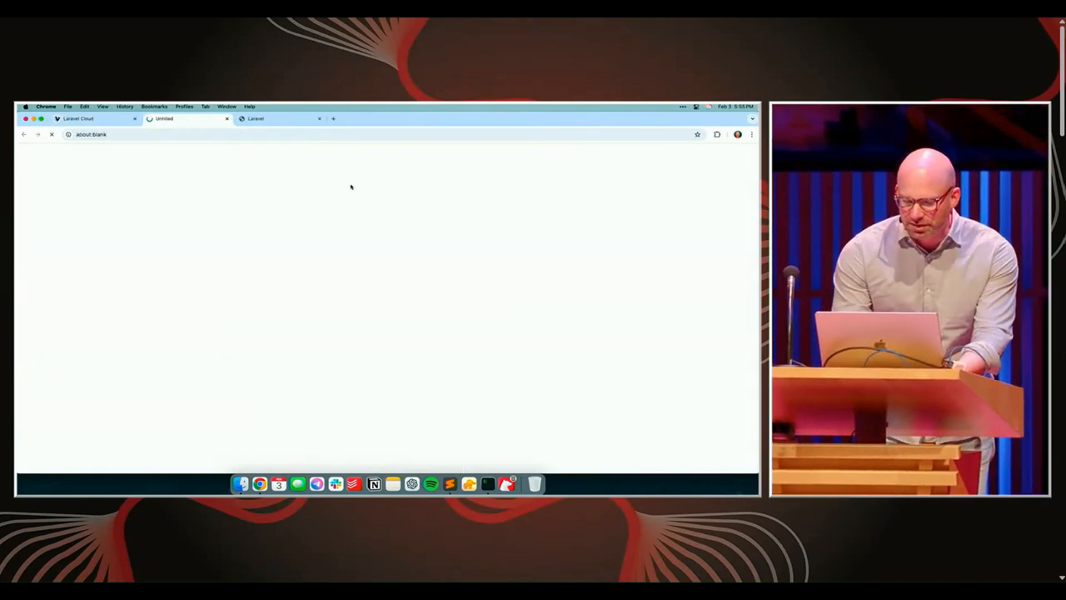
left_click(320, 119)
left_click(680, 177)
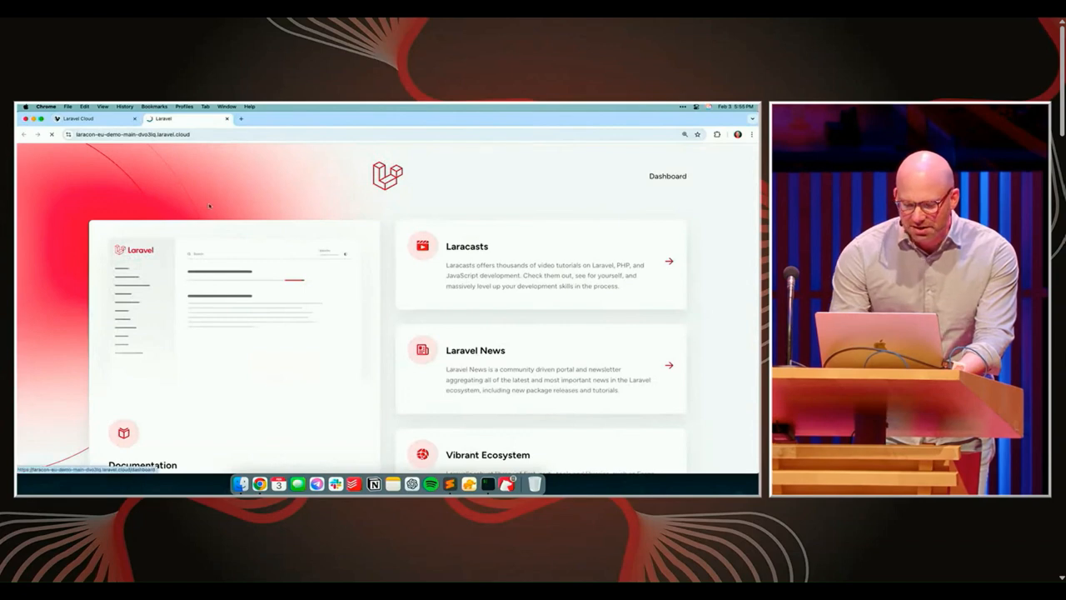
left_click(69, 242)
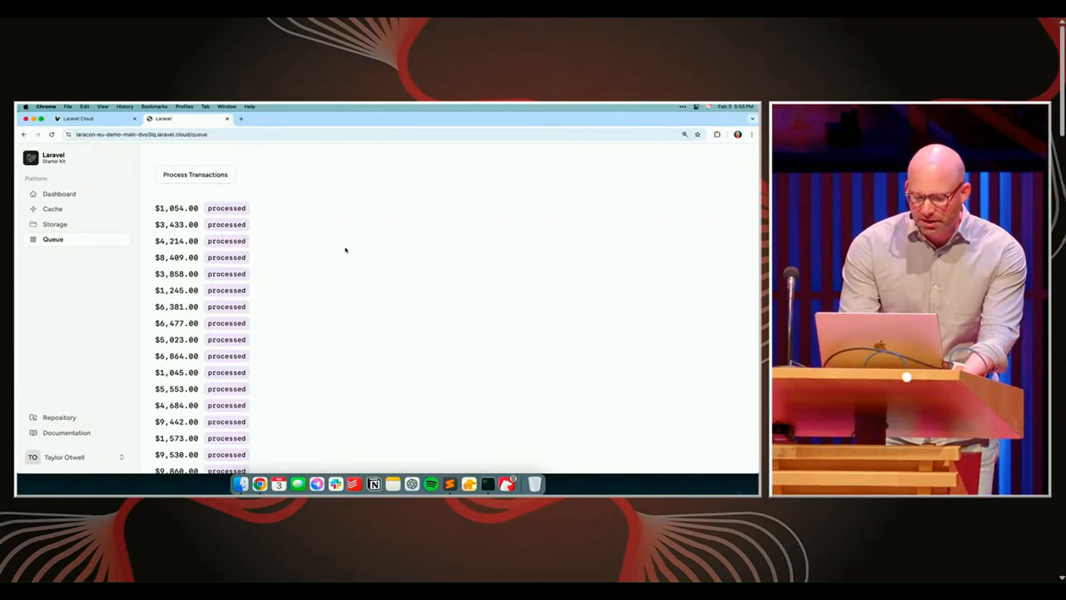
left_click(214, 177)
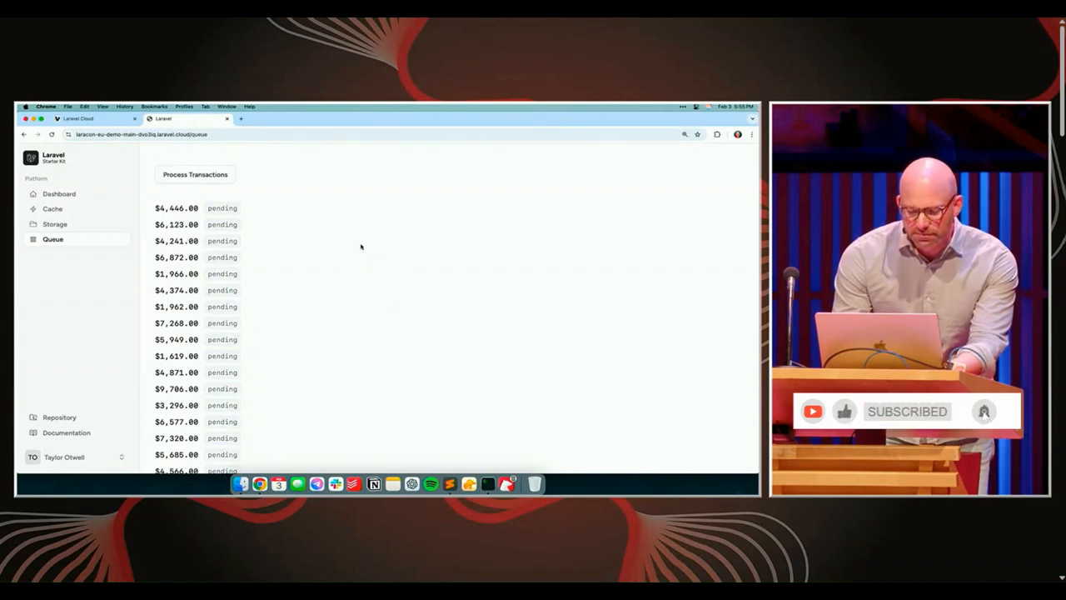
key("super+w")
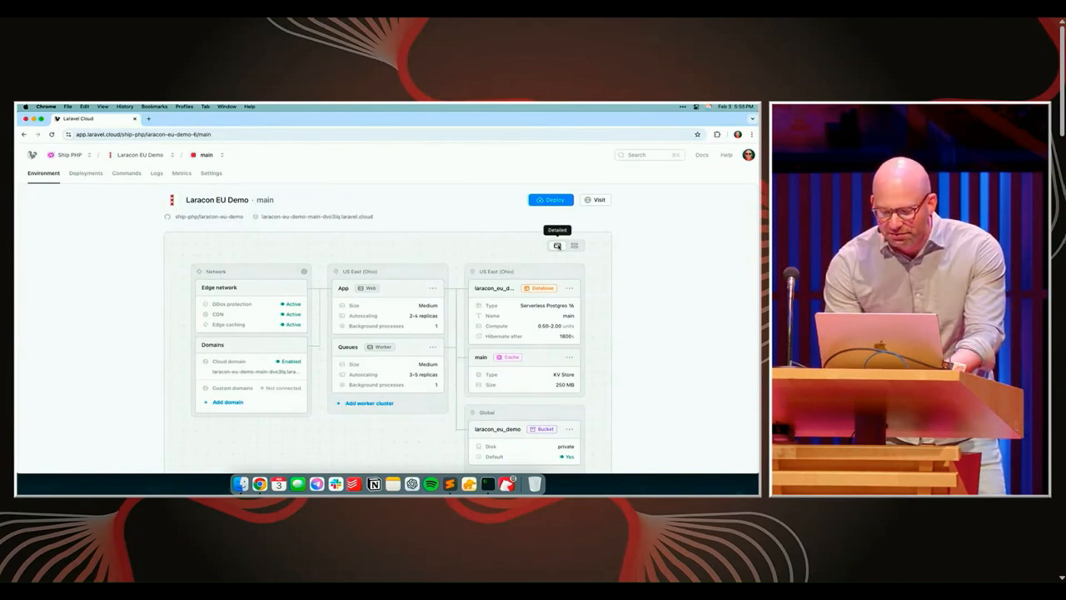
Check the laracon_eu_demo database settings from the compact environment diagram, then restore the detailed view
left_click(574, 245)
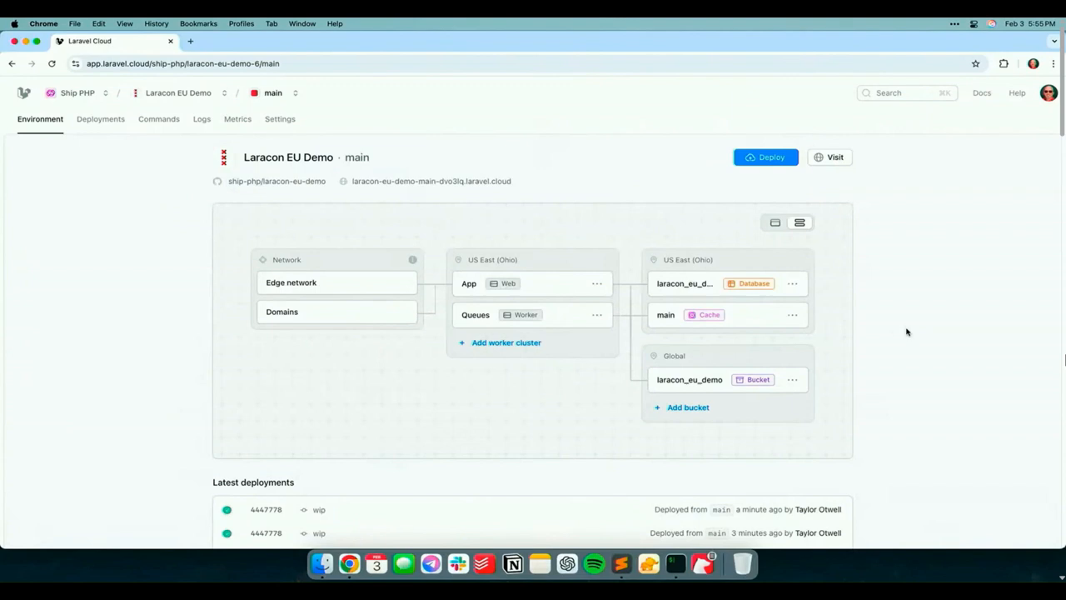
left_click(708, 283)
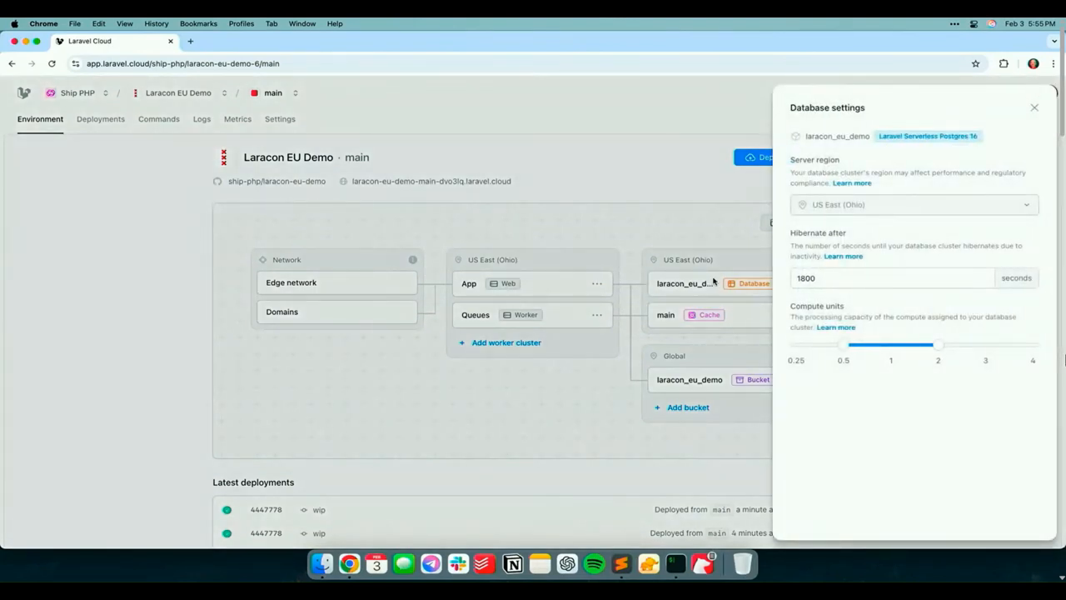
left_click(1034, 107)
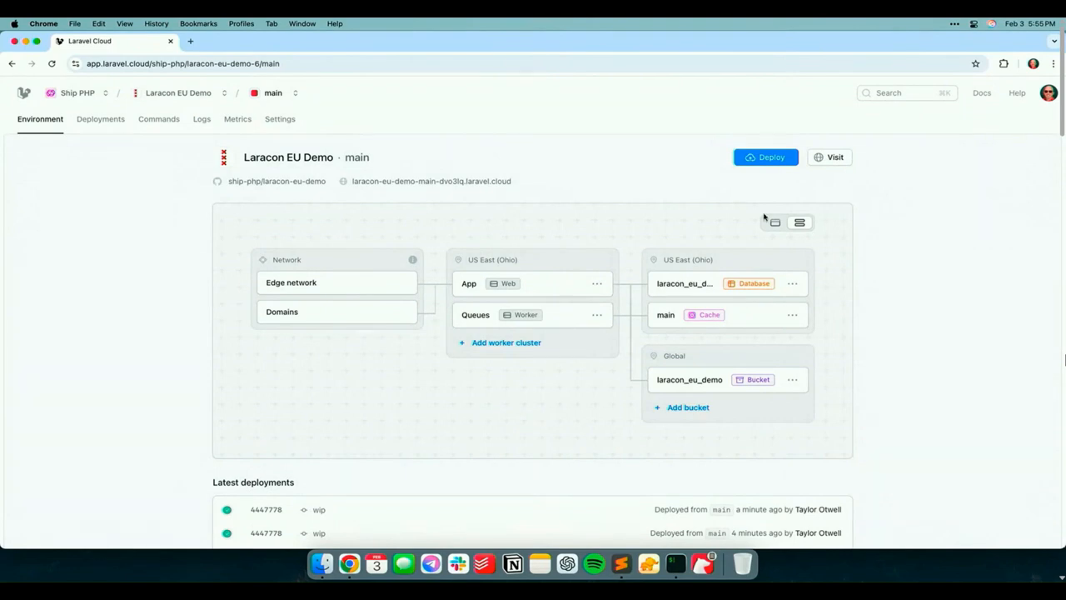
left_click(773, 222)
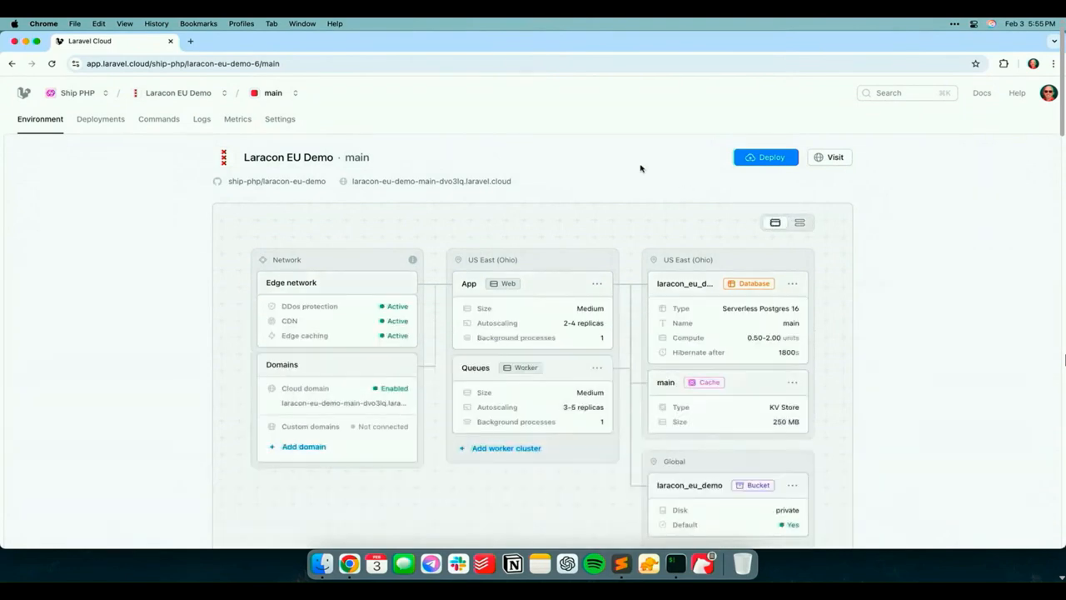
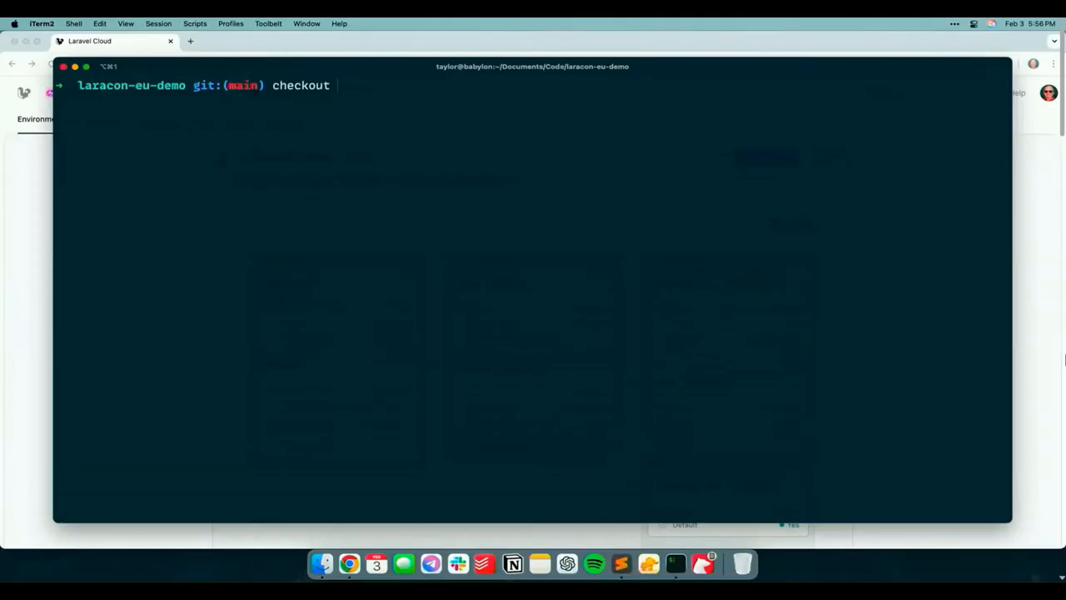
Check out a new branch named new-feature in the terminal and open the project in Sublime Text with stt
type("-b new-feature")
key("Return")
type("stt")
key("Return")
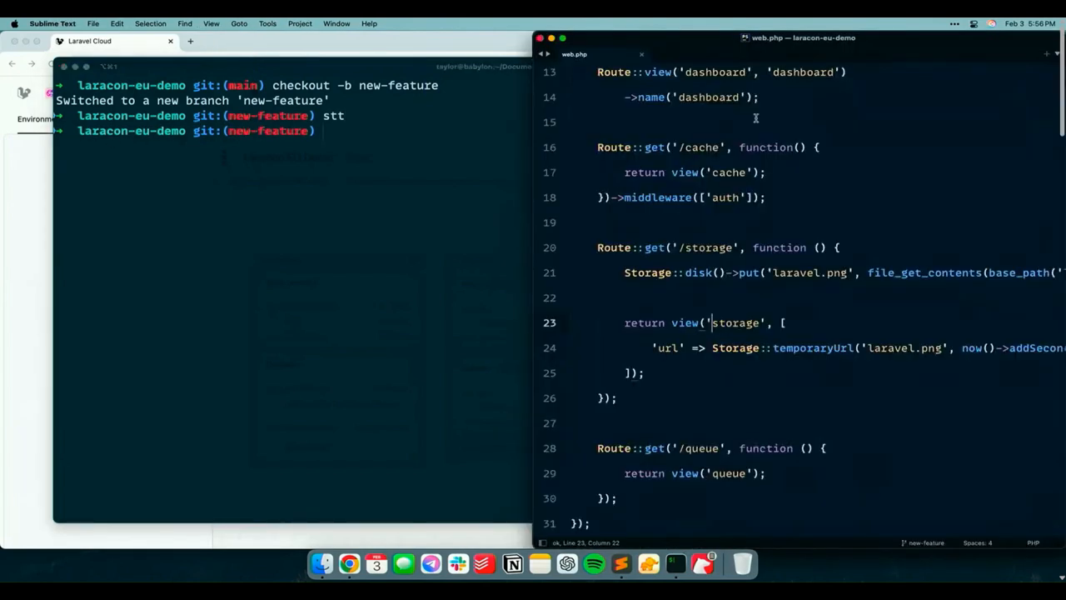
Add an empty GET route for /new-feature with a closure below the home route in web.php
scroll(779, 268, "up", 5)
left_click(678, 333)
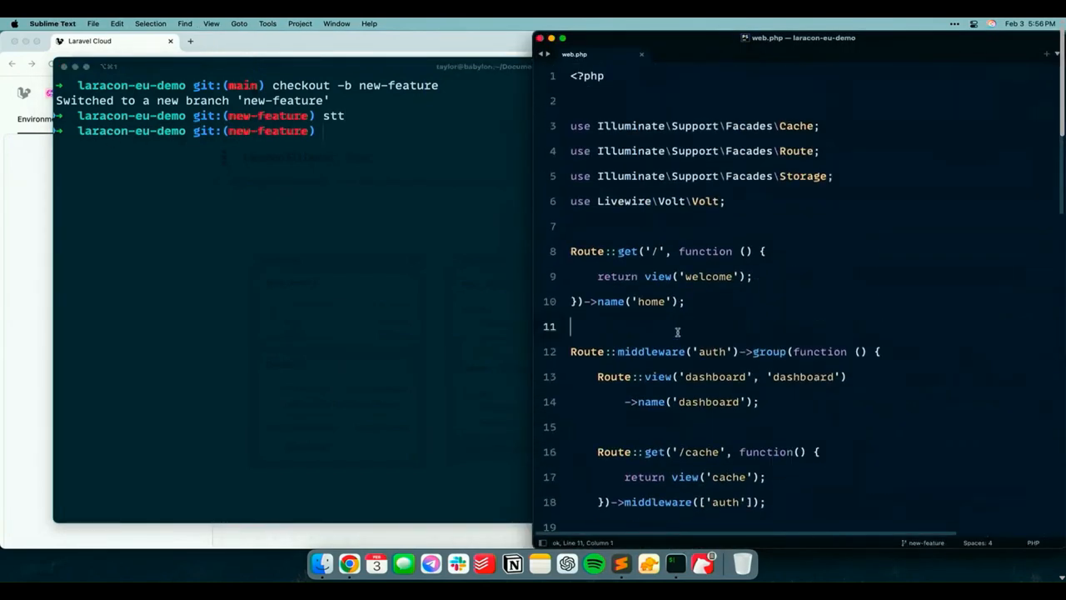
key("Return")
key("Return")
key("Up")
type("Route::get")
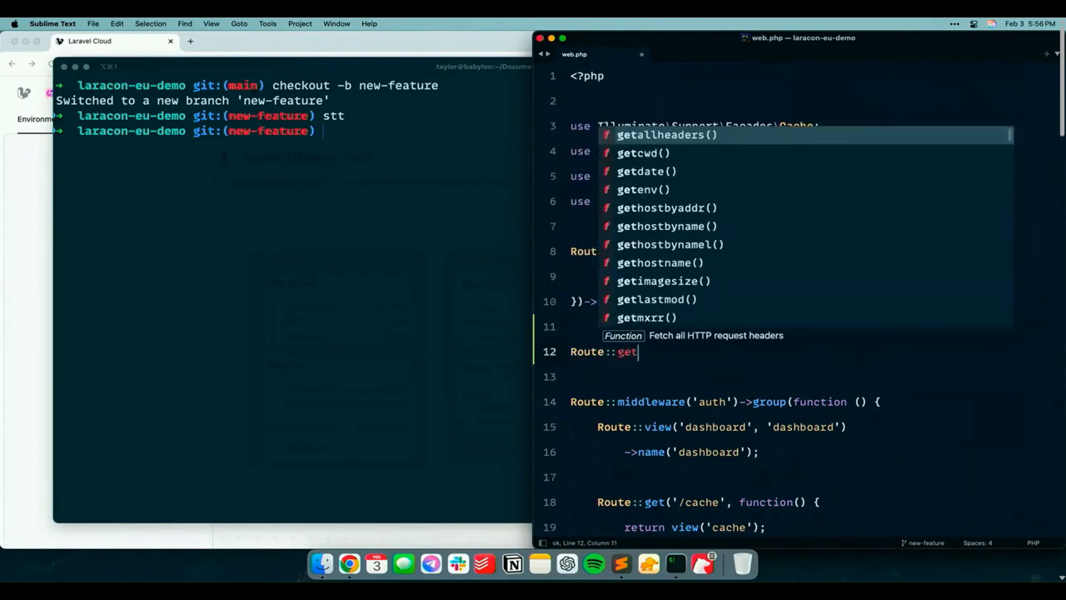
type("('/new-feature', functio")
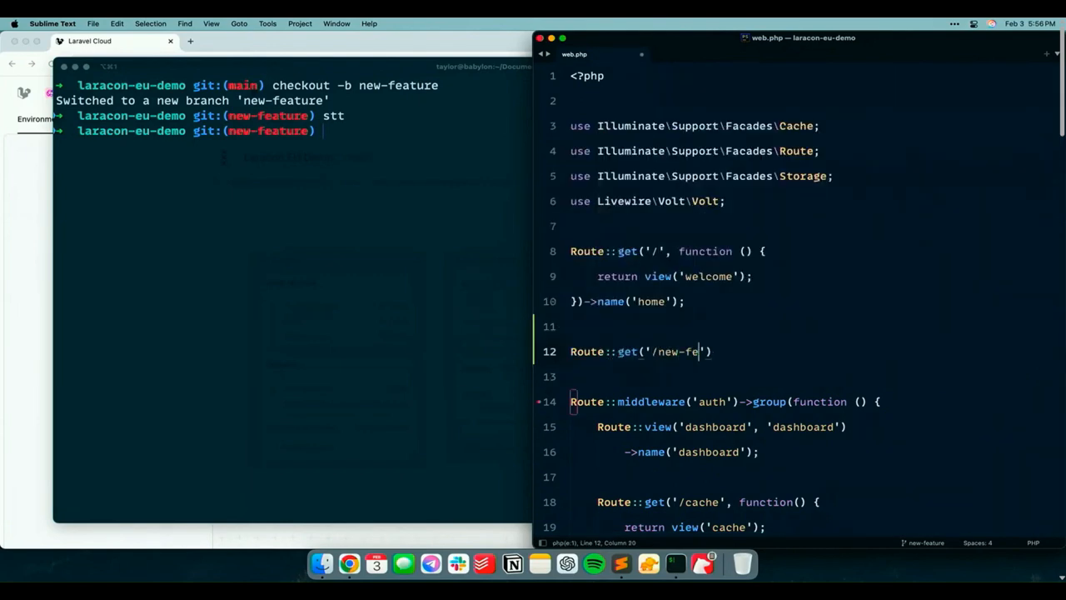
type("n () {")
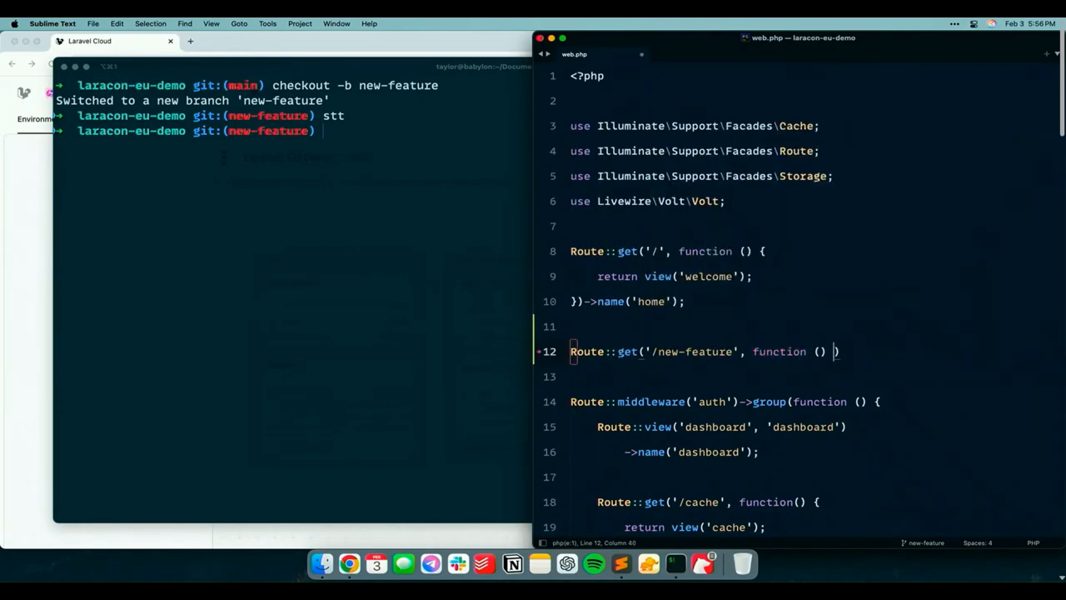
key("Return")
key("Down")
type(";")
Make the /new-feature route return '<h1>Hi Laracon!</h1>' and save web.php
key("Up")
key("Tab")
type("return '<h1>L")
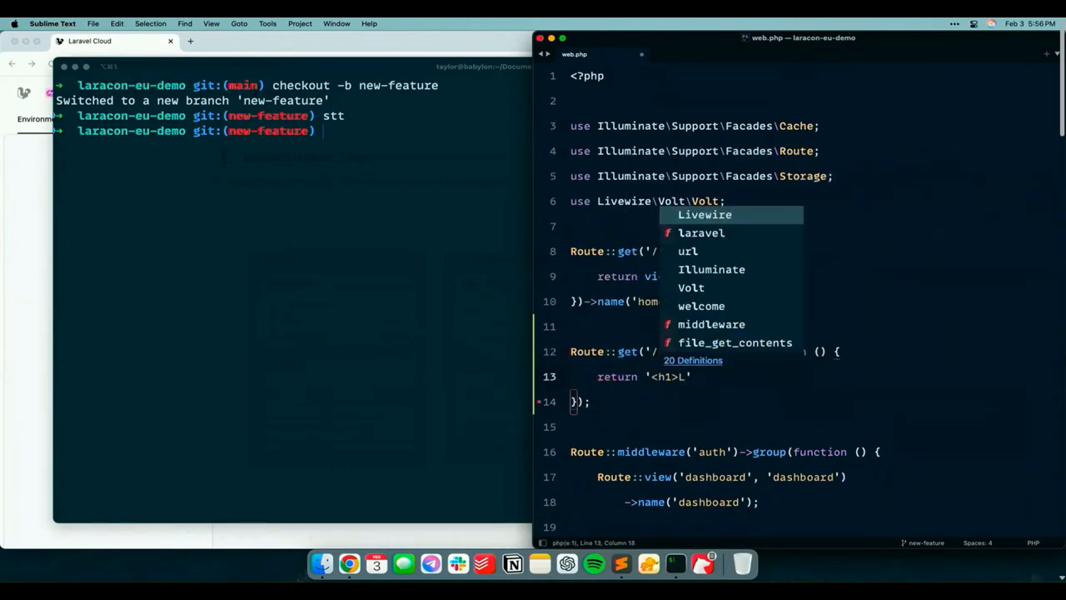
key("BackSpace")
type("Hi Lar")
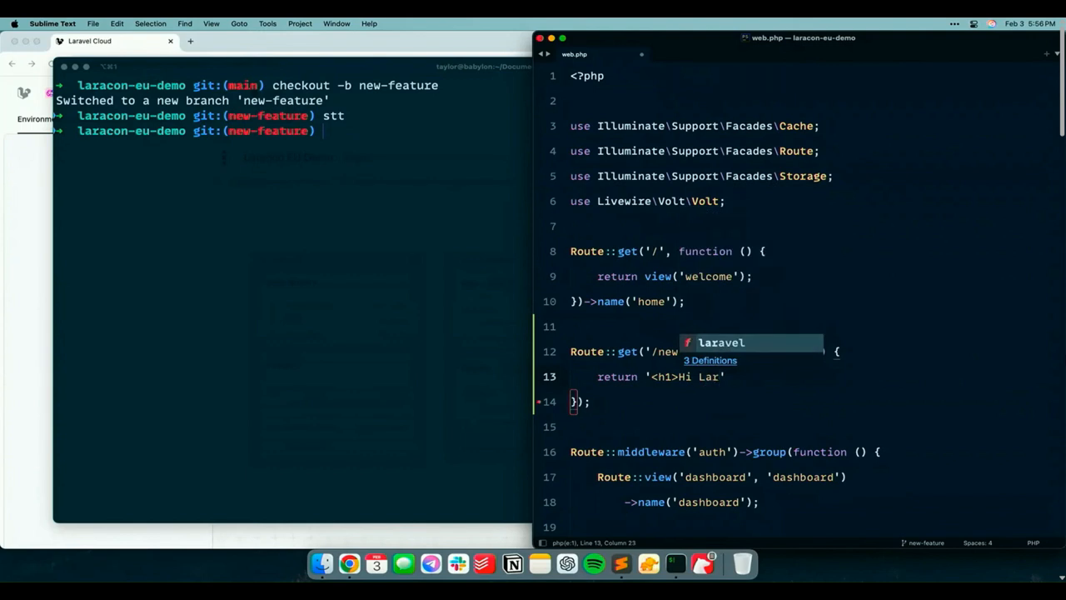
type("acon!</h1>';")
key("super+s")
Switch to iTerm2, check the changed files with gs, and commit all changes with the message "new feature"
key("super+space")
type("it")
key("Return")
type("gs")
key("Return")
type("git commit -am \"new feature\"")
key("Return")
Push the new-feature branch to origin
type("git pu")
key("BackSpace")
type("push origin new-feature")
key("Return")
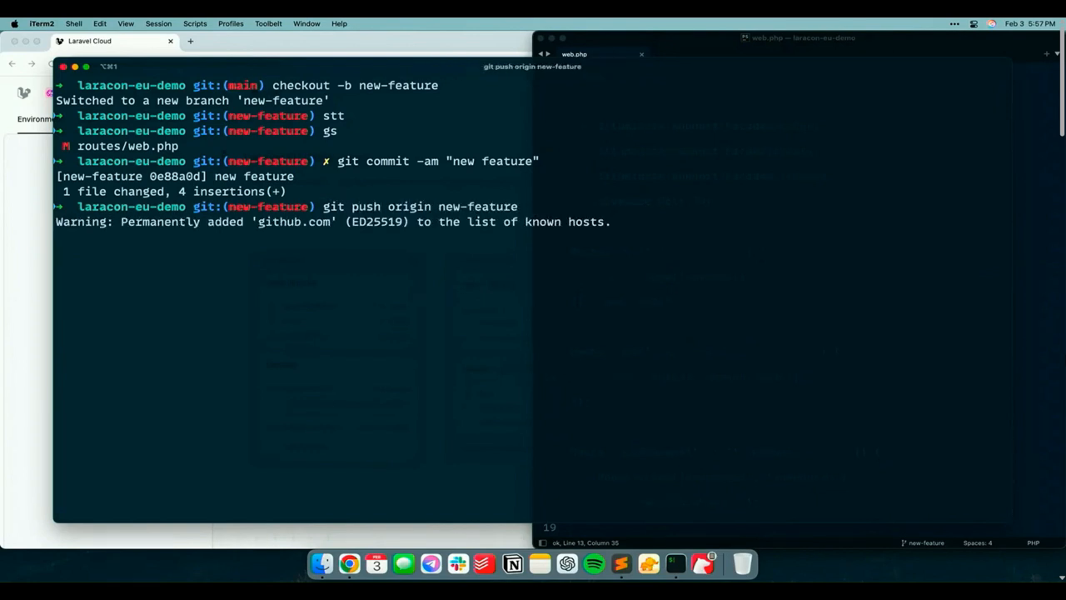
Switch to Laravel Cloud in Chrome, create an environment named new-feature from the new-feature branch, and deploy it
key("super+h")
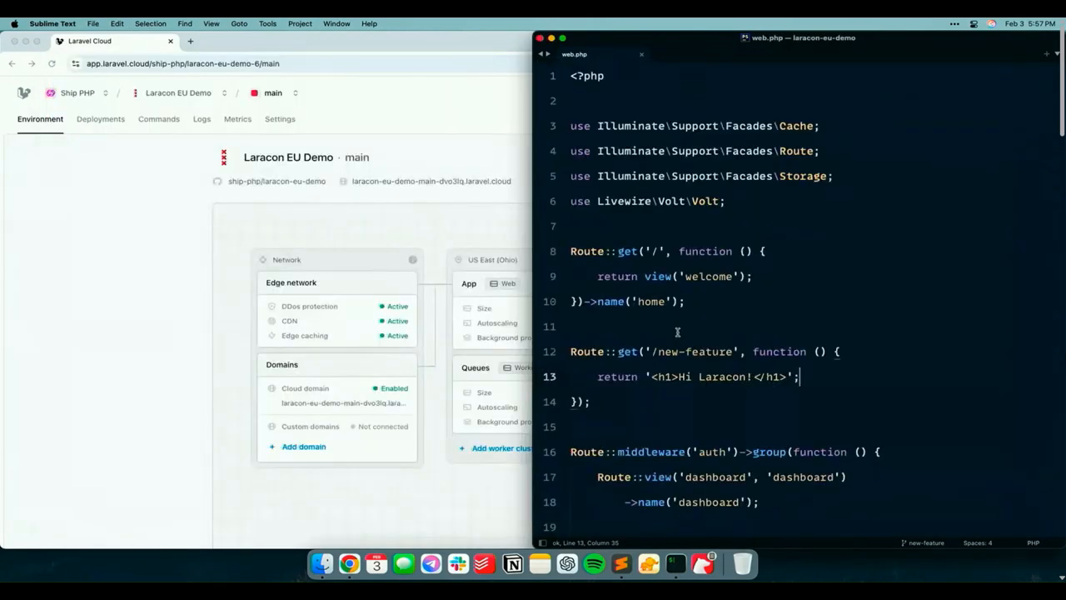
left_click(38, 360)
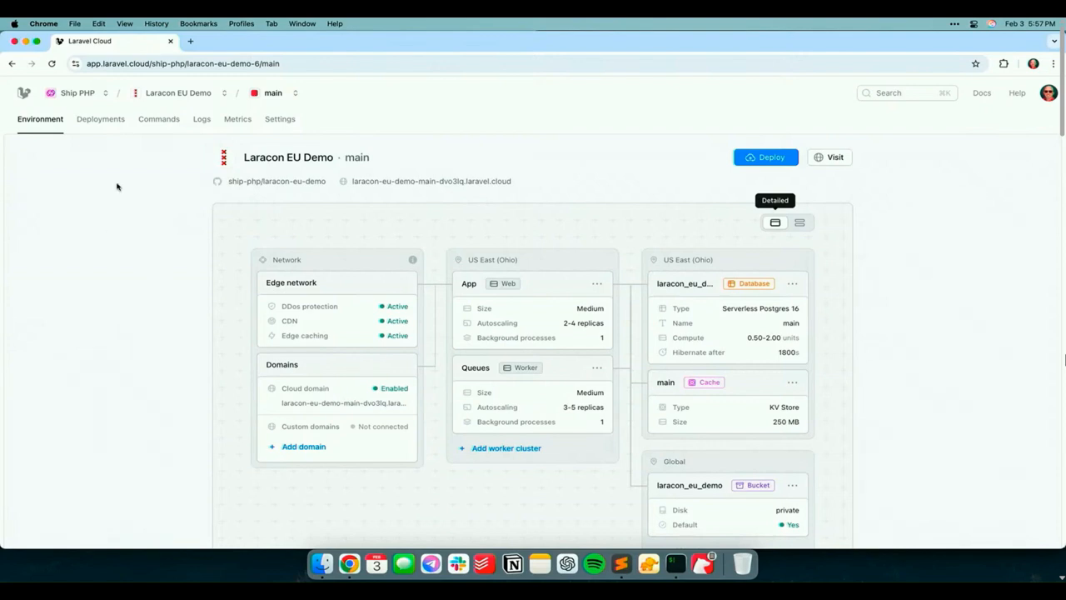
left_click(296, 94)
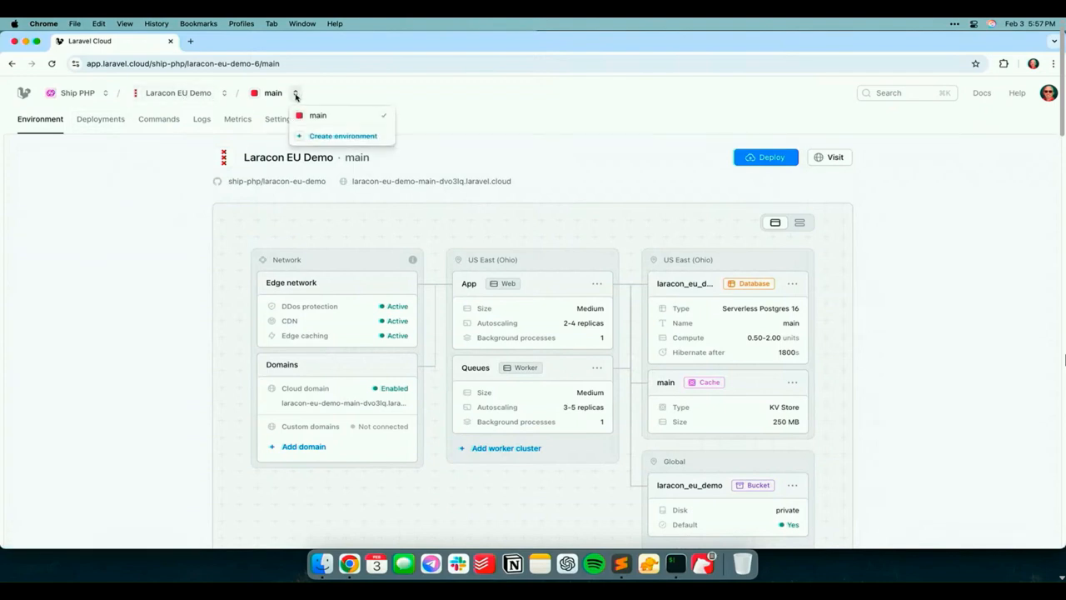
left_click(330, 137)
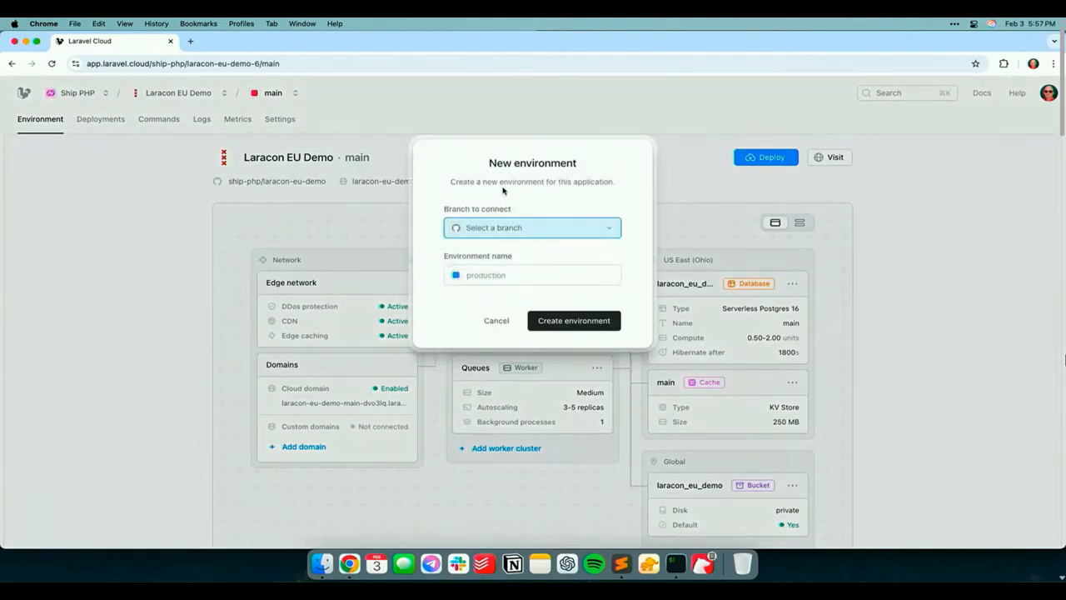
left_click(531, 228)
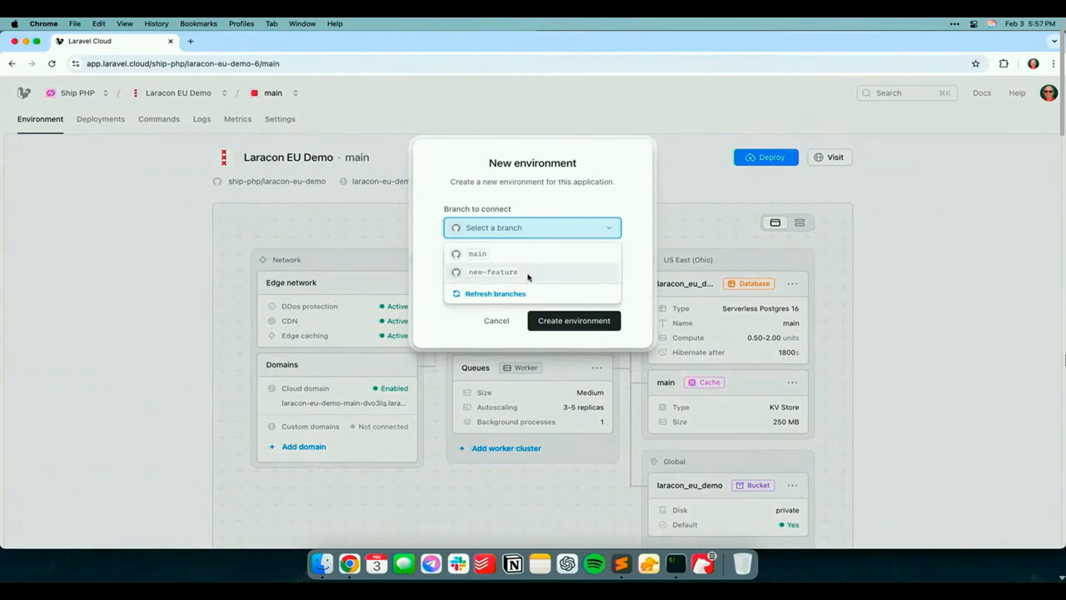
left_click(528, 272)
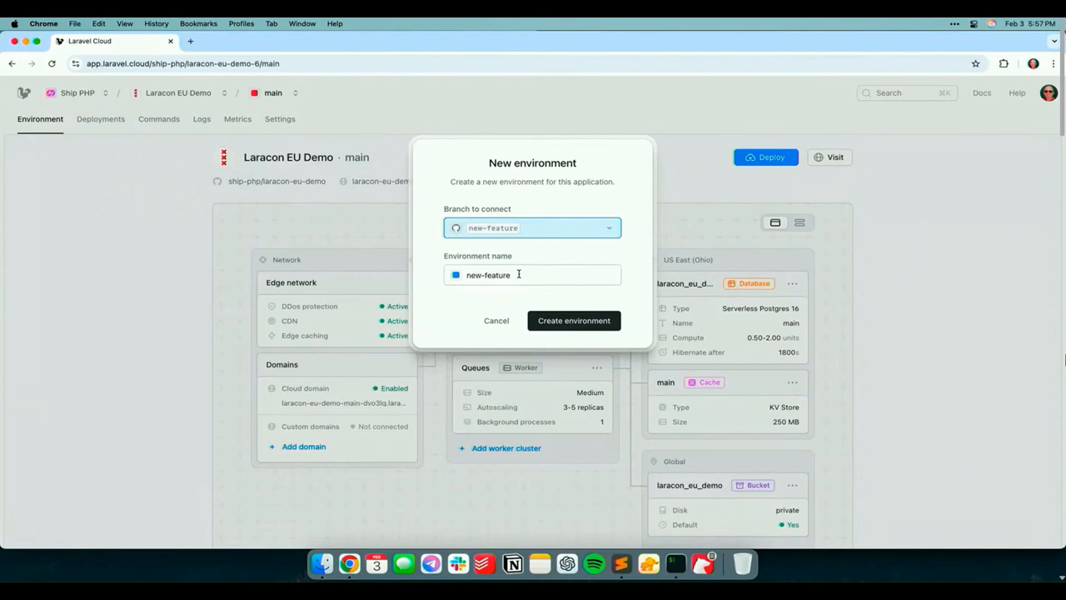
left_click(570, 324)
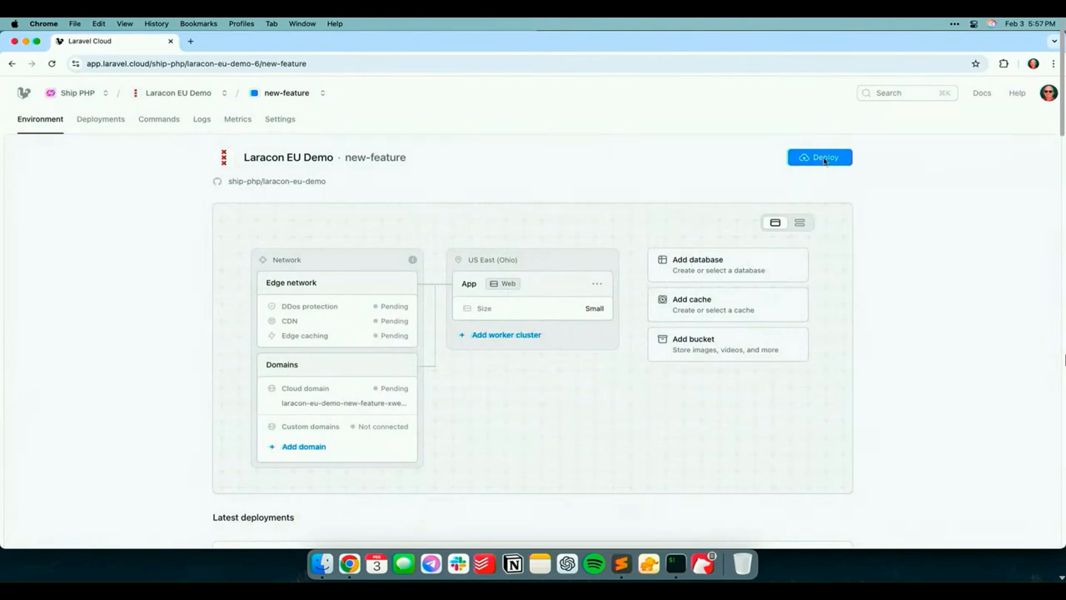
left_click(824, 159)
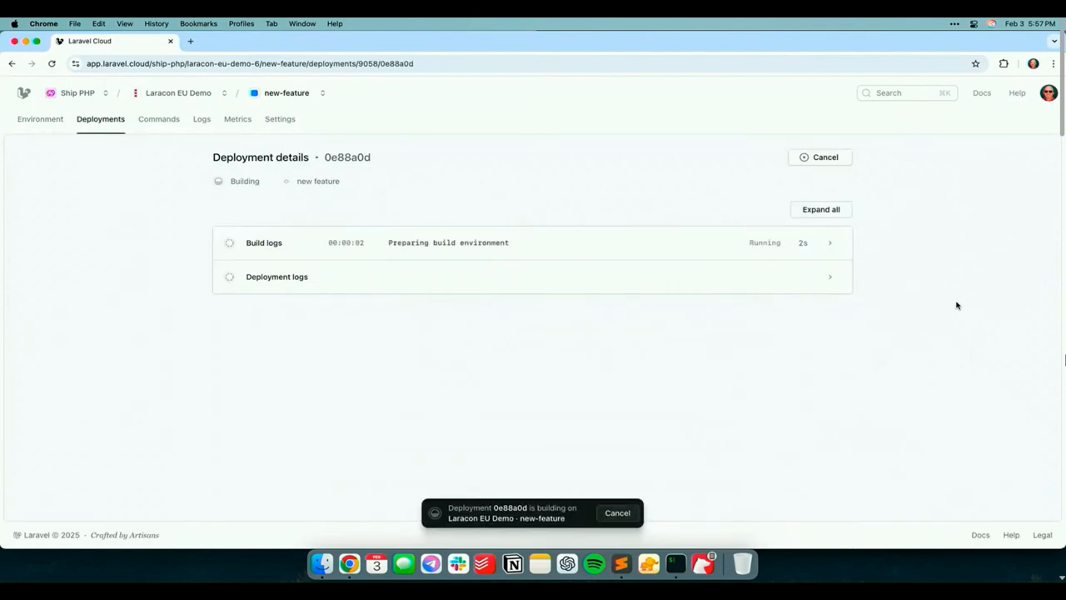
Switch to the main environment, look through the application and organization choices, and return to the new-feature environment
left_click(322, 93)
left_click(337, 115)
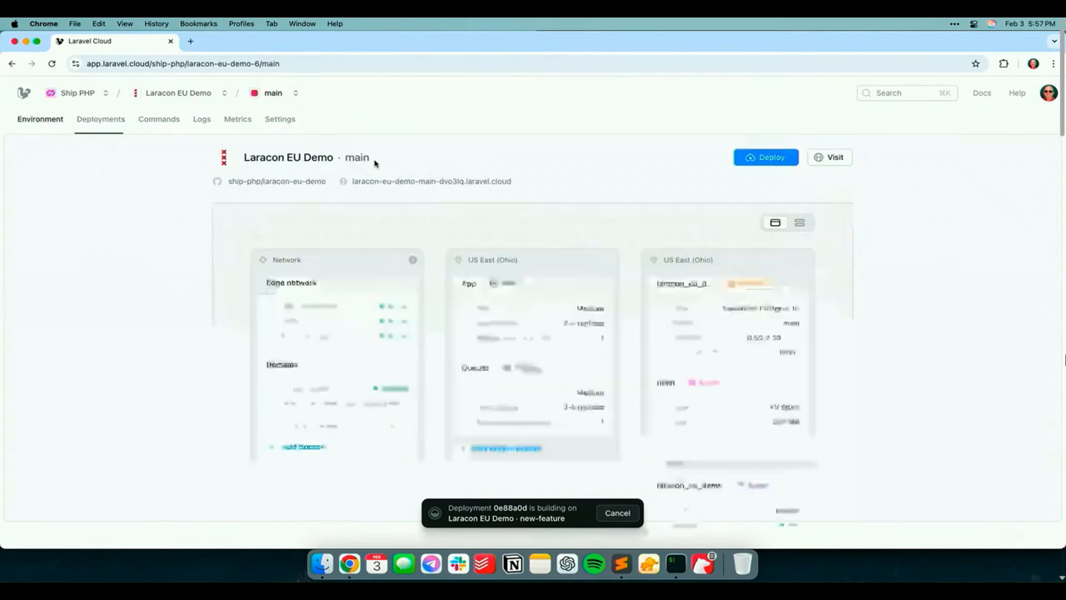
left_click(222, 97)
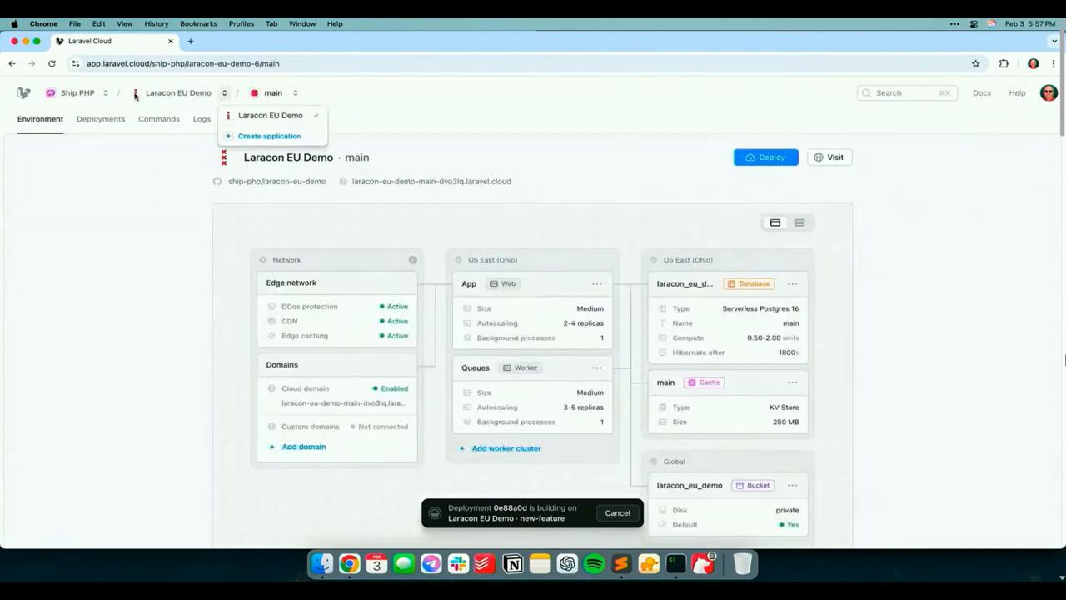
left_click(108, 95)
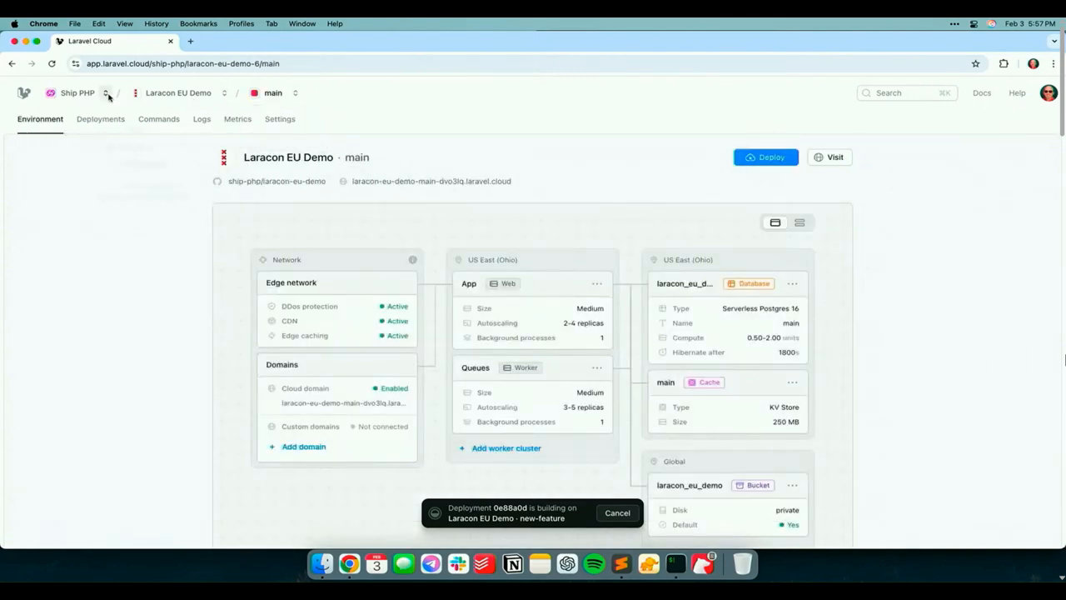
left_click(297, 95)
left_click(300, 96)
left_click(325, 133)
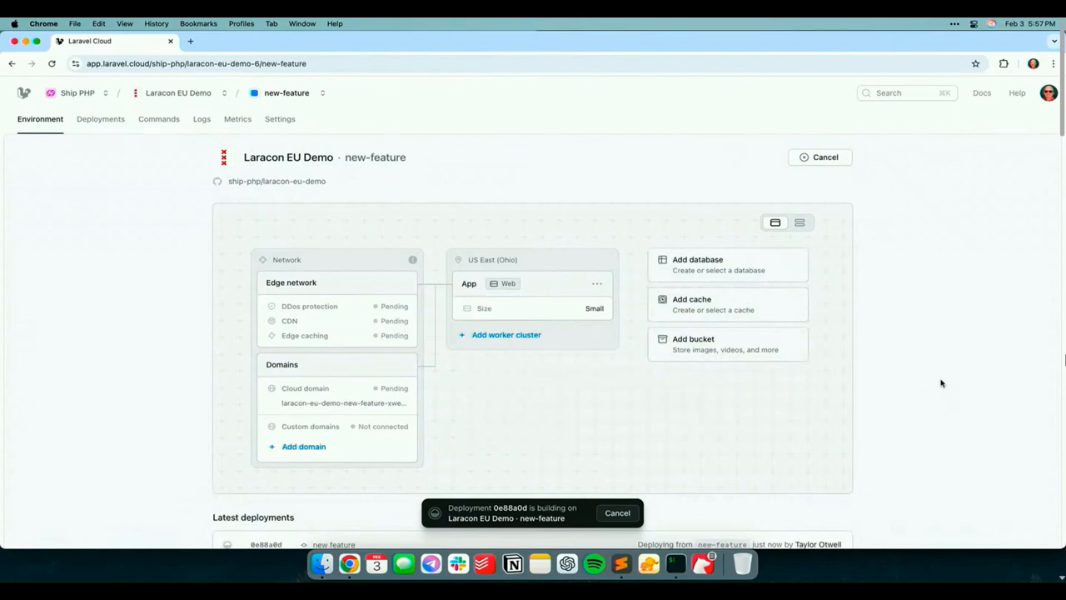
Review the new-feature environment's App instance details and its database cluster choices, closing both without changes
left_click(573, 312)
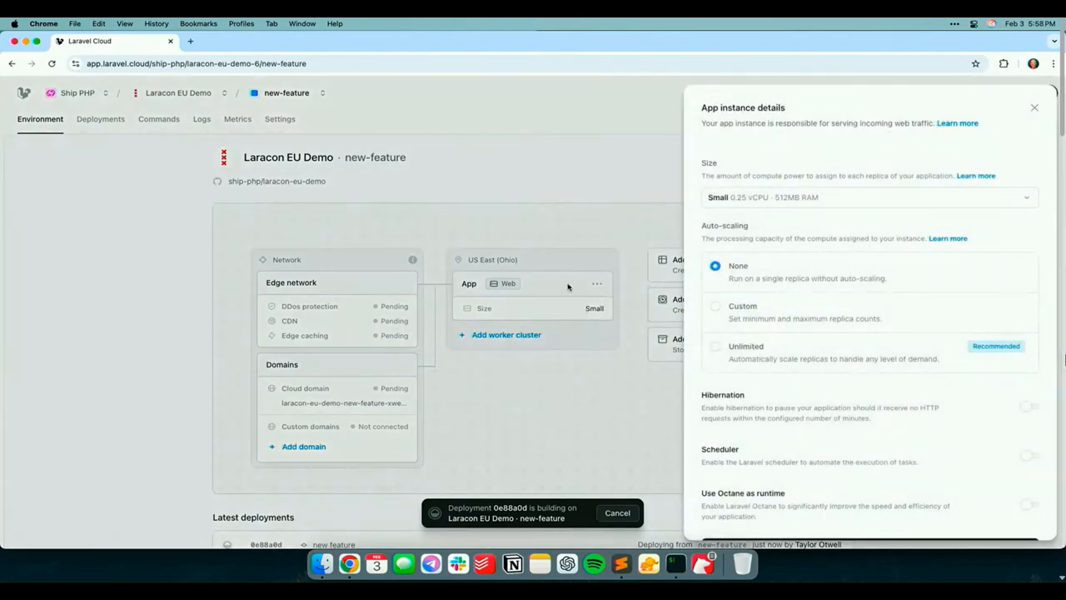
left_click(524, 209)
left_click(691, 265)
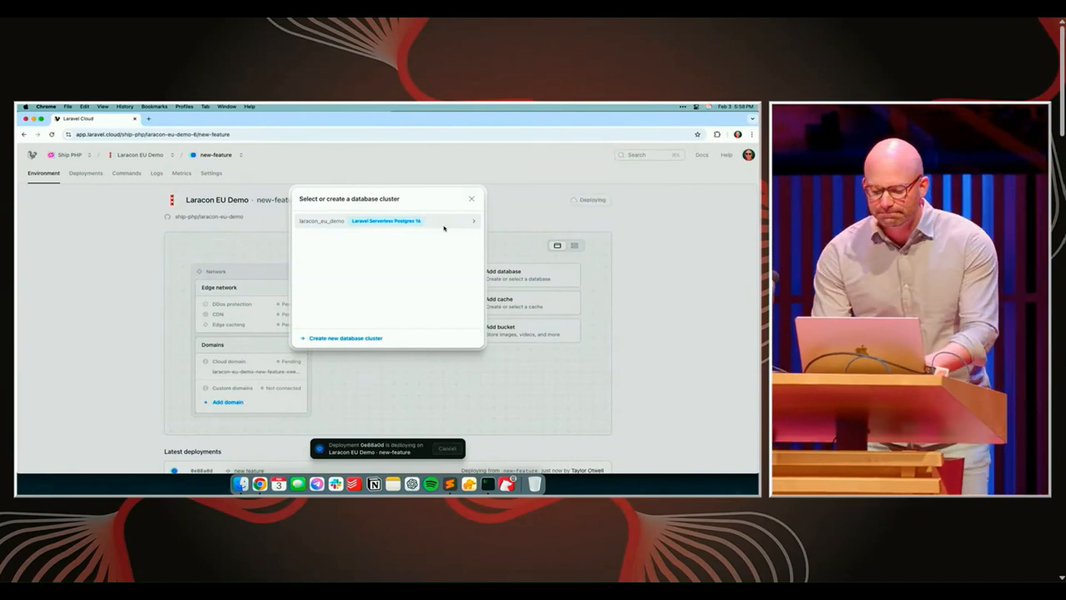
left_click(601, 287)
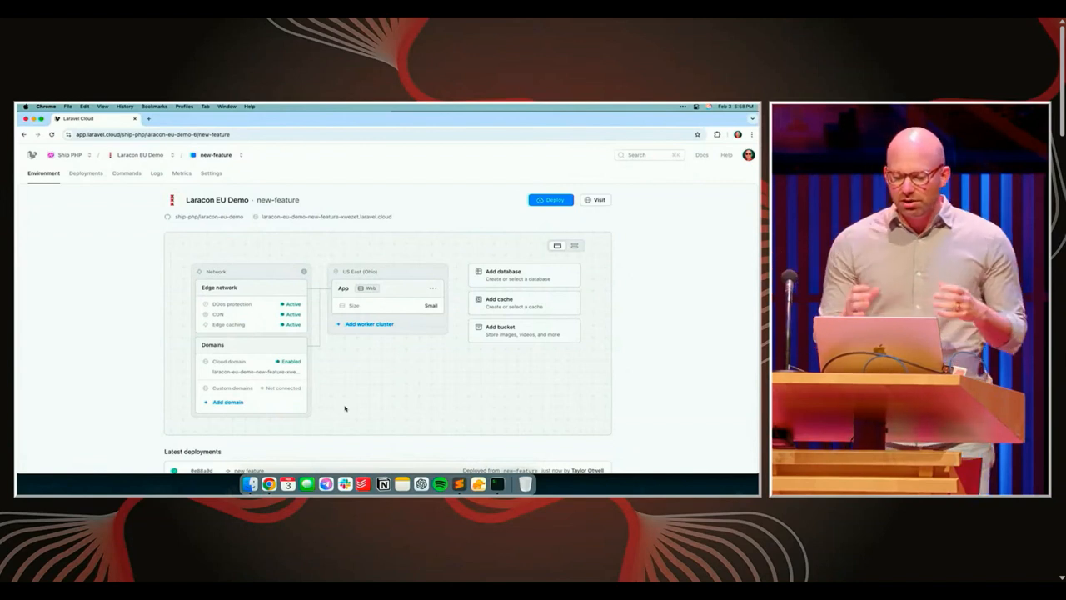
Visit the deployed new-feature site and open its /new-feature page
left_click(366, 217)
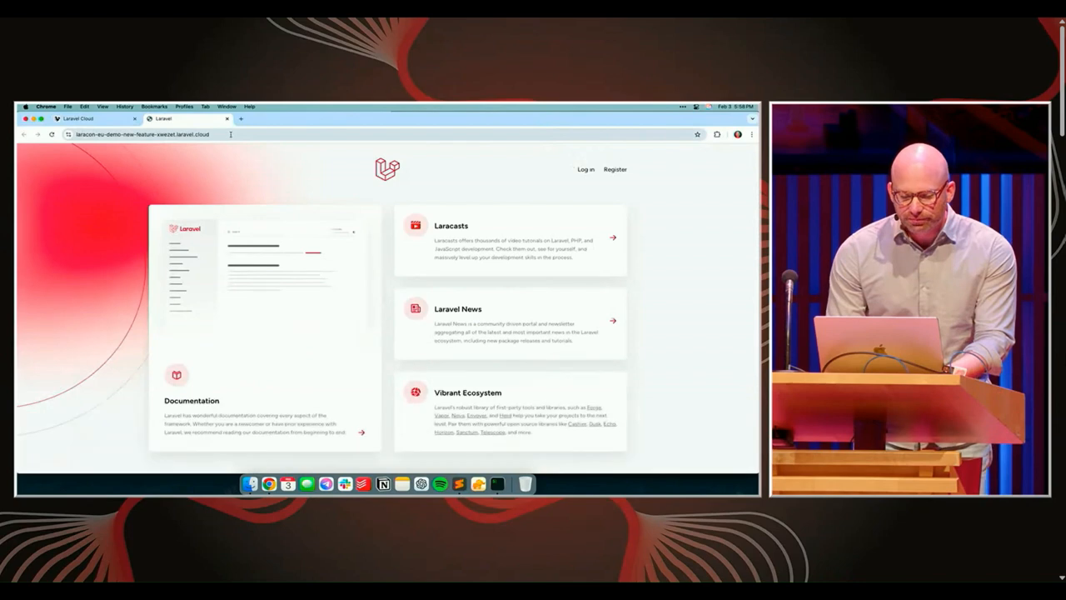
left_click(227, 134)
double_click(227, 134)
left_click(228, 134)
type("/nef")
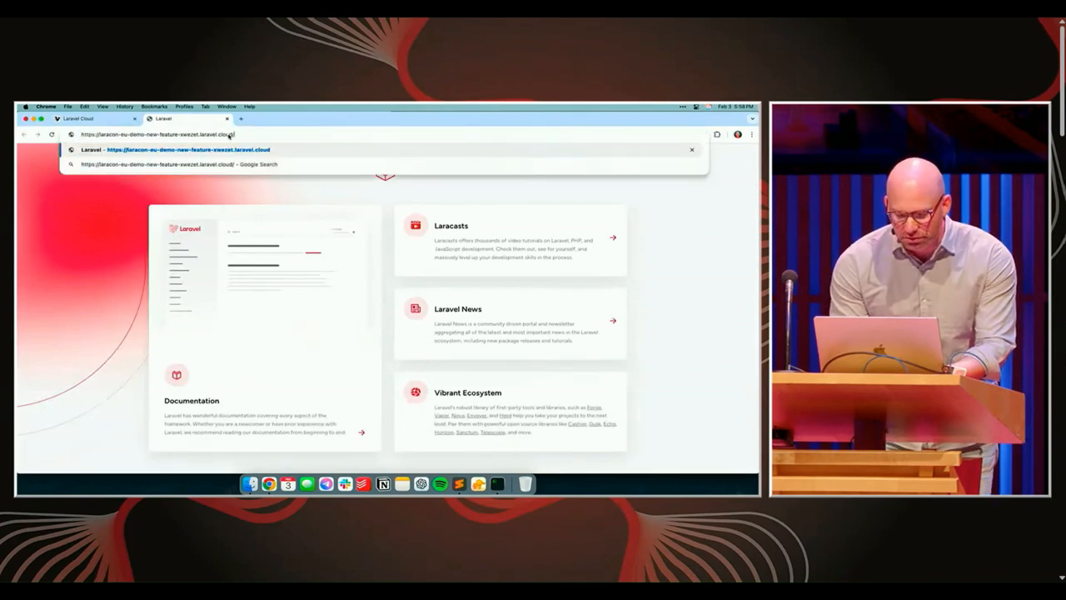
key("BackSpace")
type("w-feature")
key("Return")
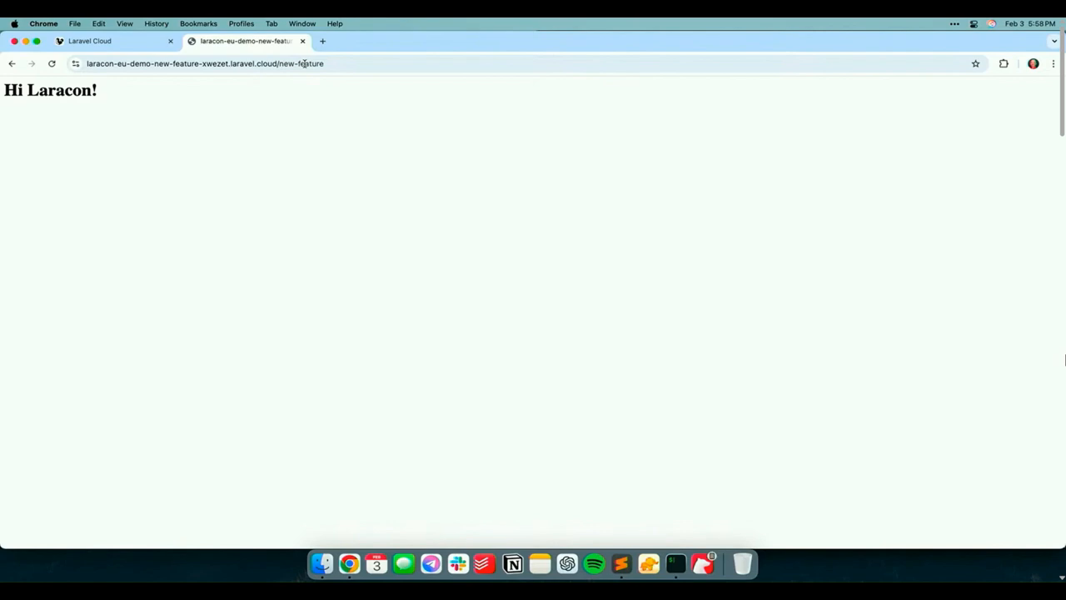
key("ctrl+shift+Tab")
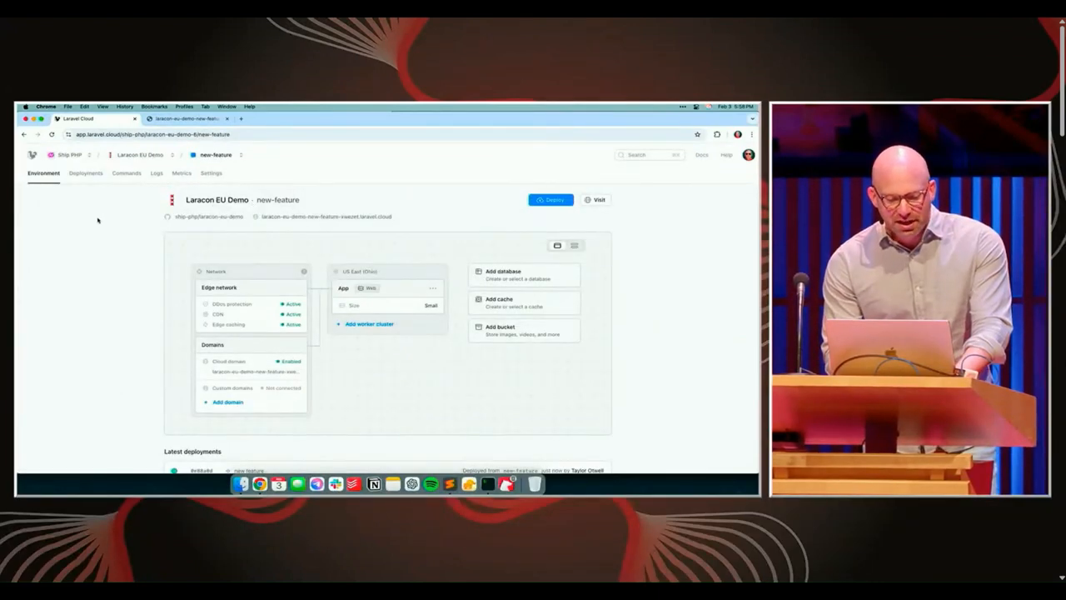
left_click(239, 155)
left_click(257, 171)
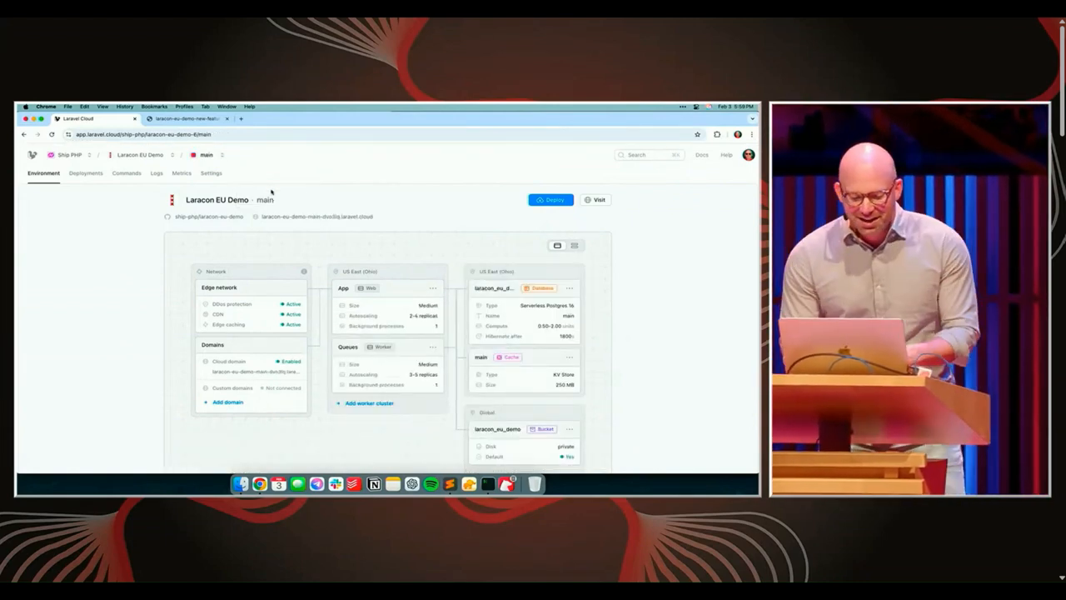
left_click(227, 402)
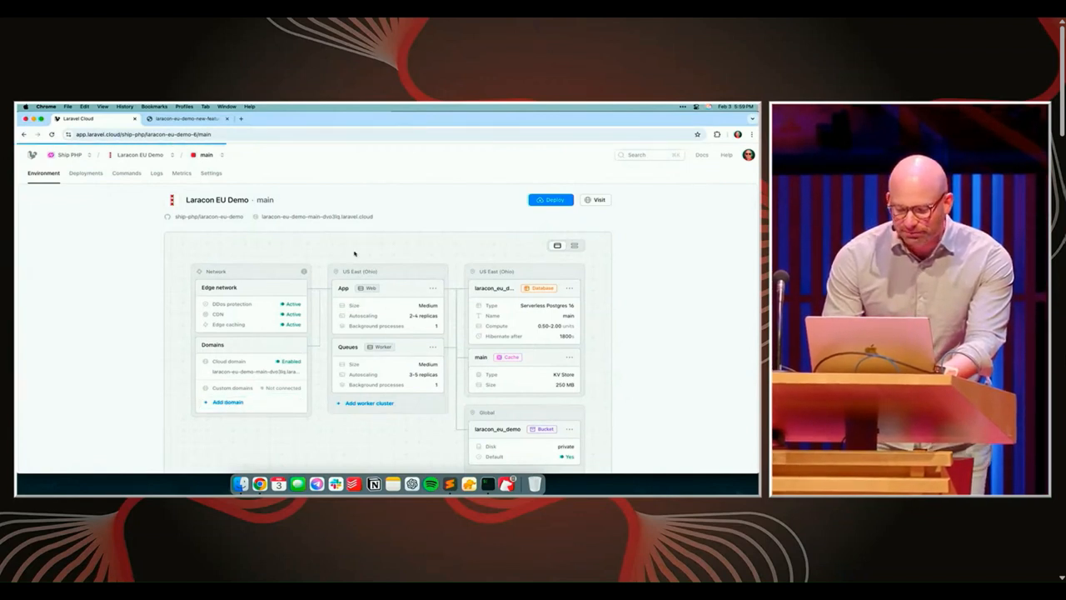
left_click(353, 254)
type("uaravel-cloud-demo.com")
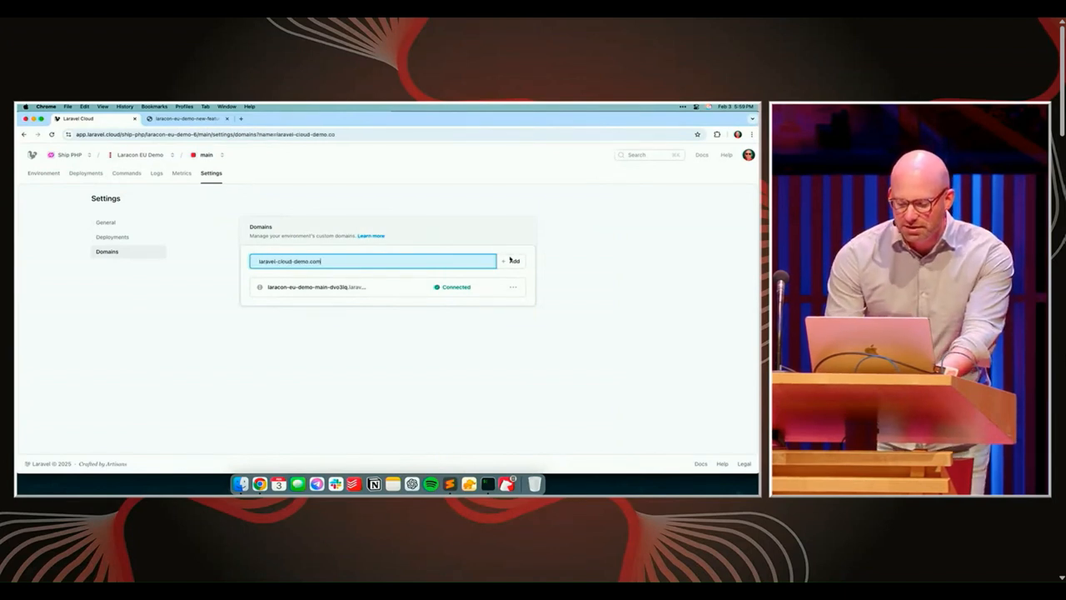
key("Return")
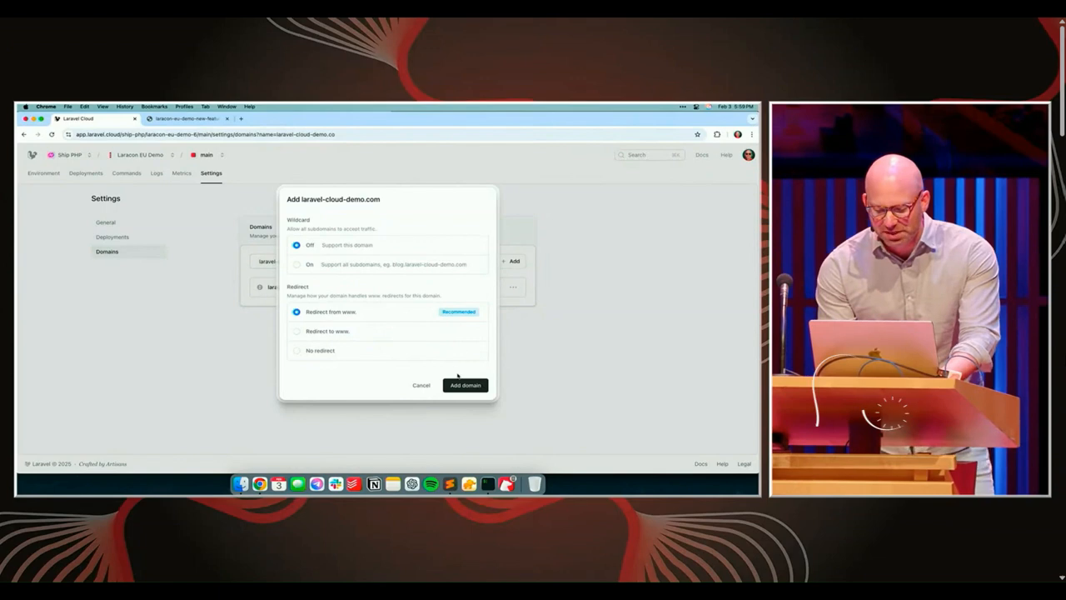
left_click(458, 385)
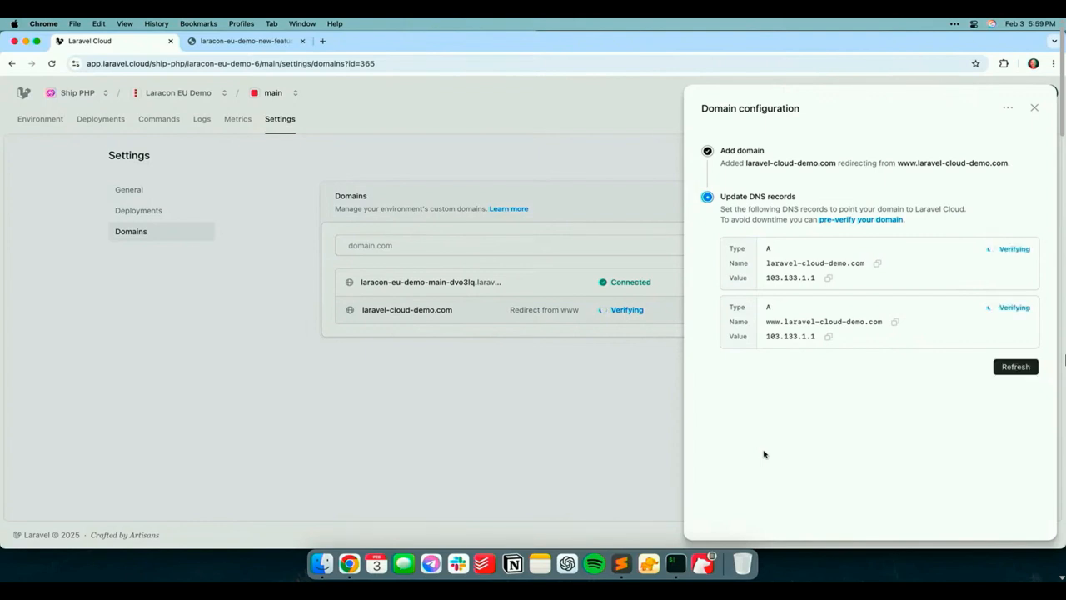
Close the domain configuration and open the Ship PHP organization overview
left_click(515, 459)
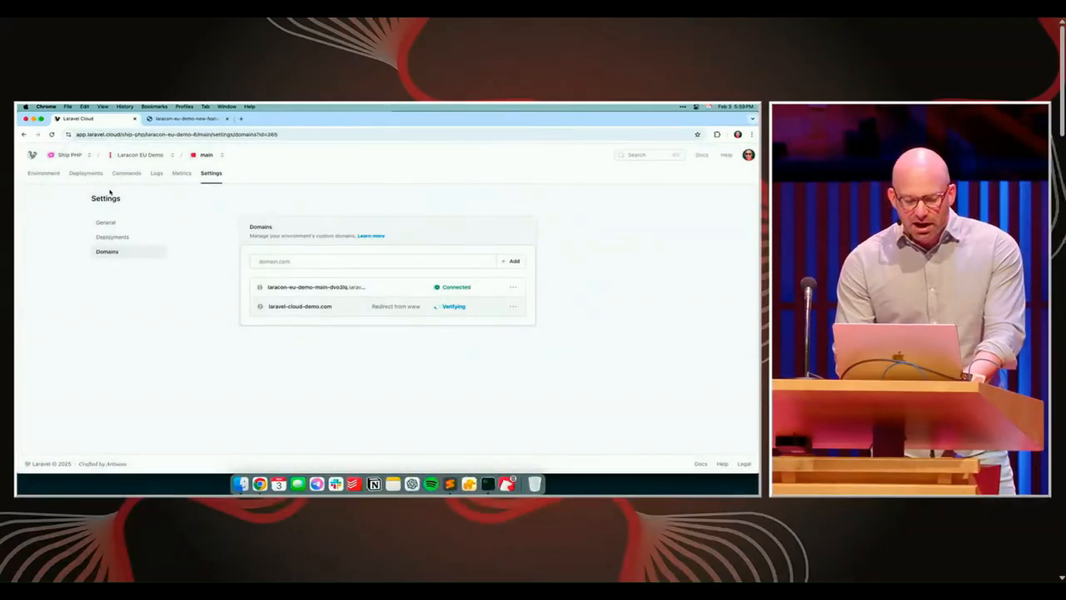
left_click(70, 156)
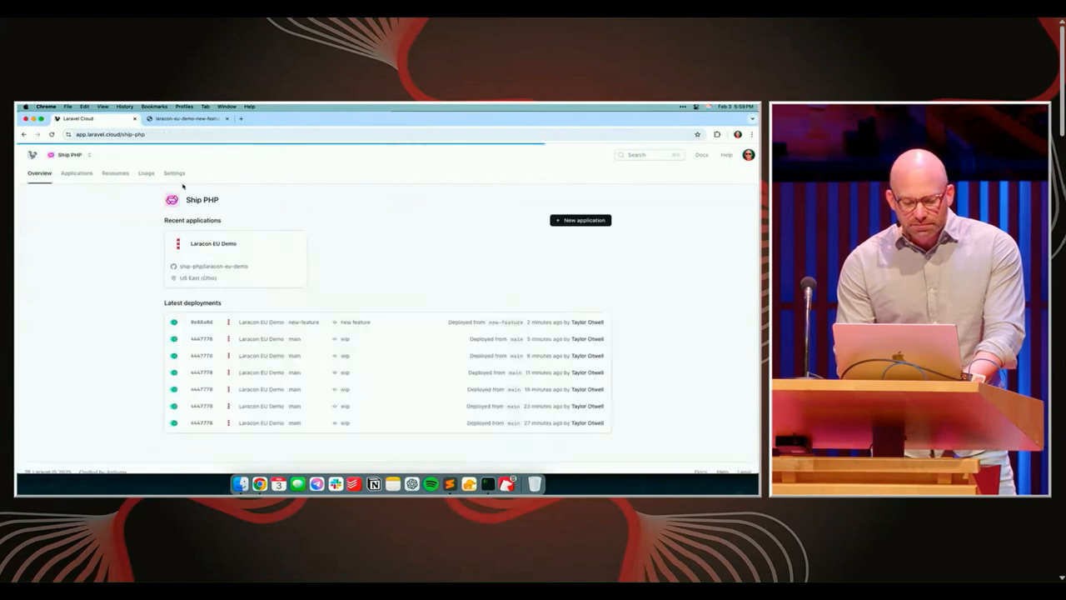
Review the members section of the Ship PHP organization's settings and return to the organization overview
left_click(173, 174)
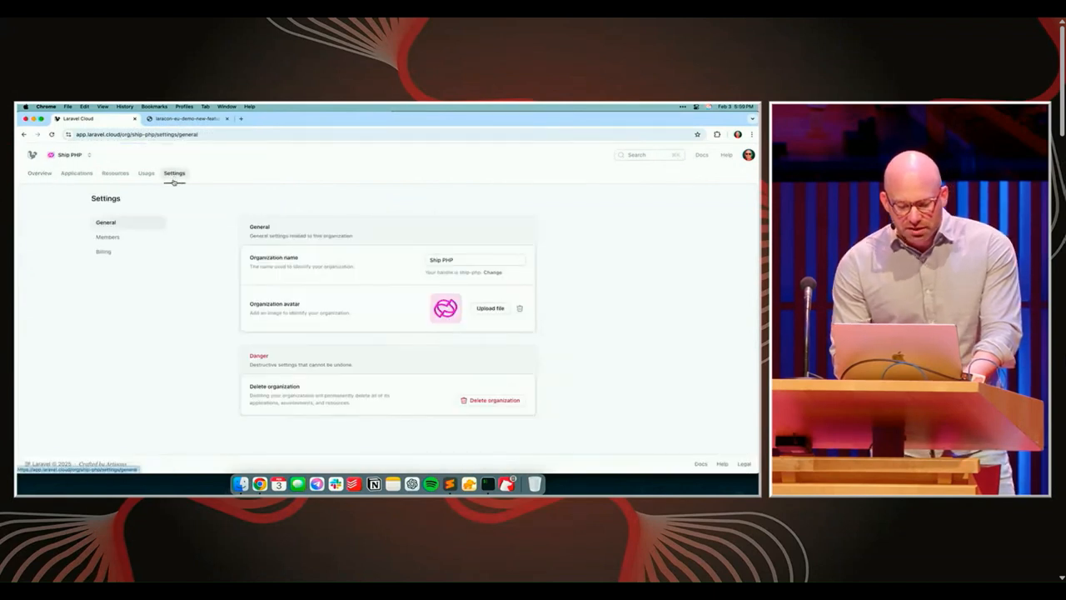
left_click(121, 241)
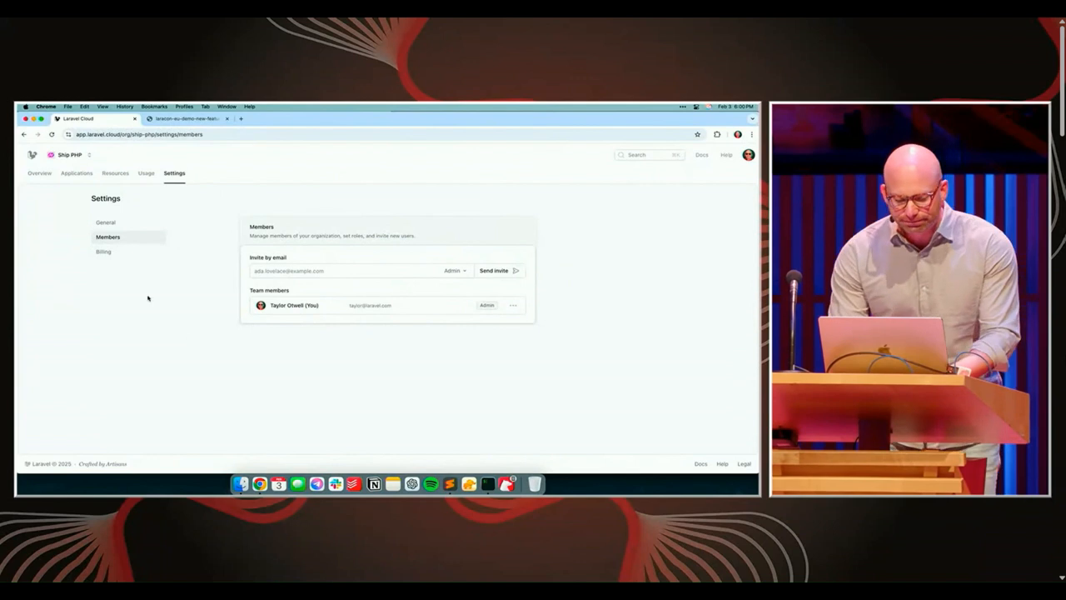
left_click(47, 173)
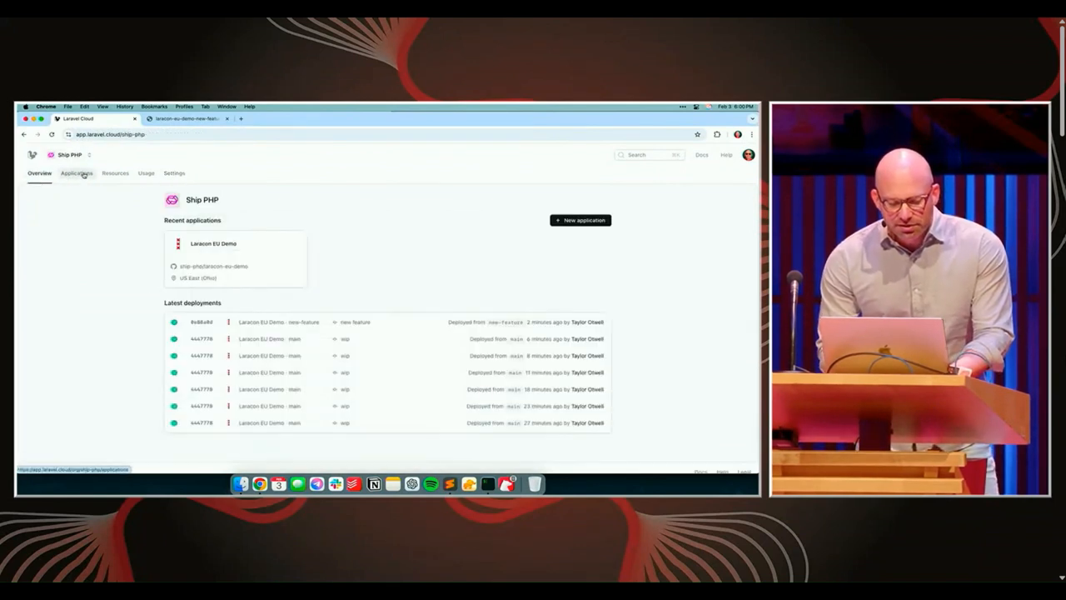
Visit laravel-cloud-demo.com from Laracon EU Demo's main environment and switch to the presentation slides
left_click(255, 253)
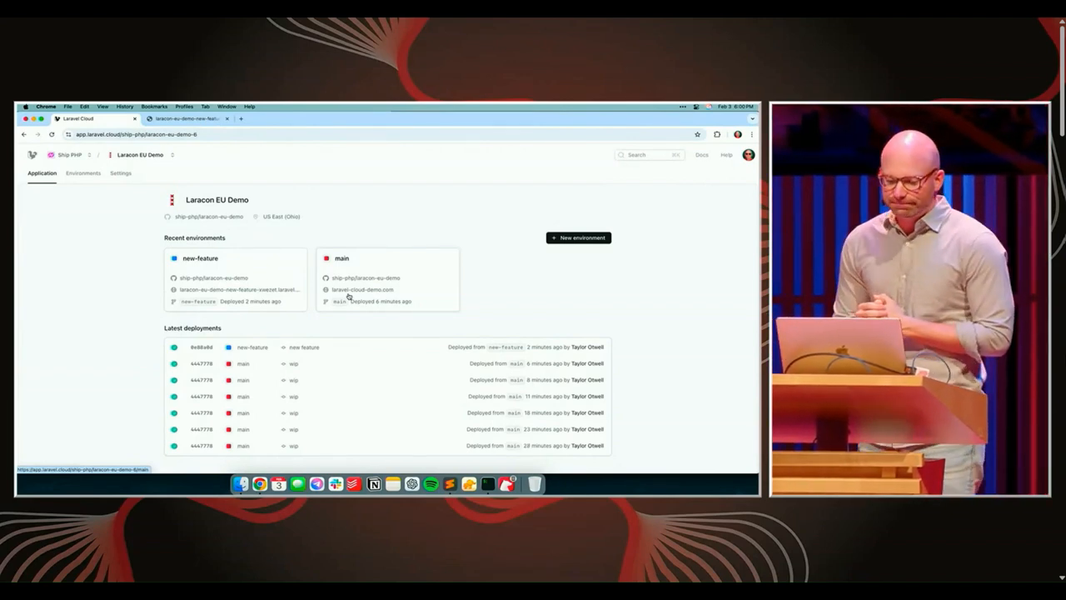
left_click(399, 264)
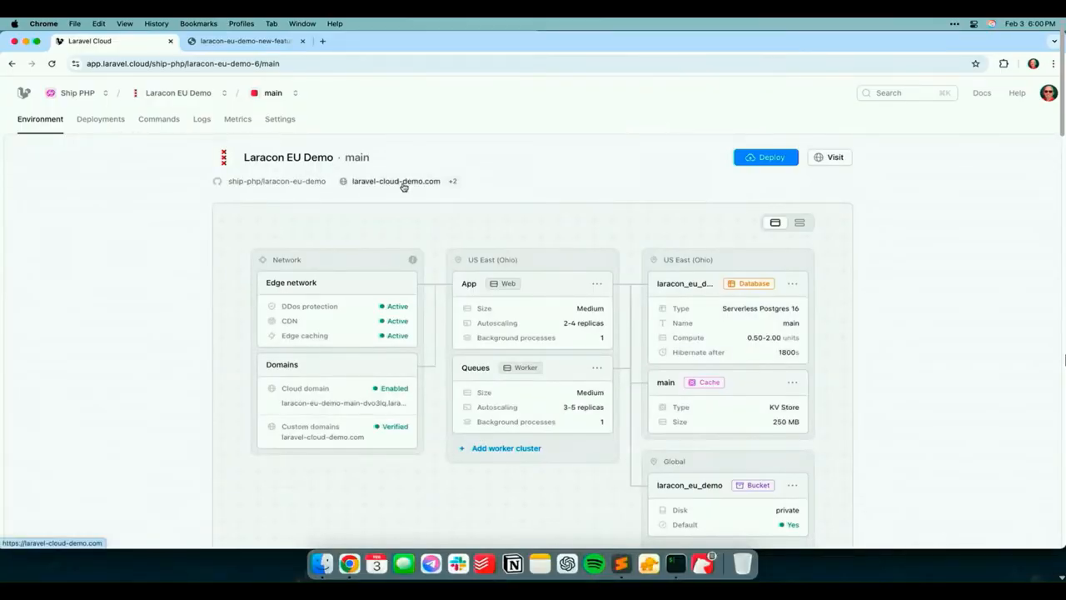
left_click(403, 183)
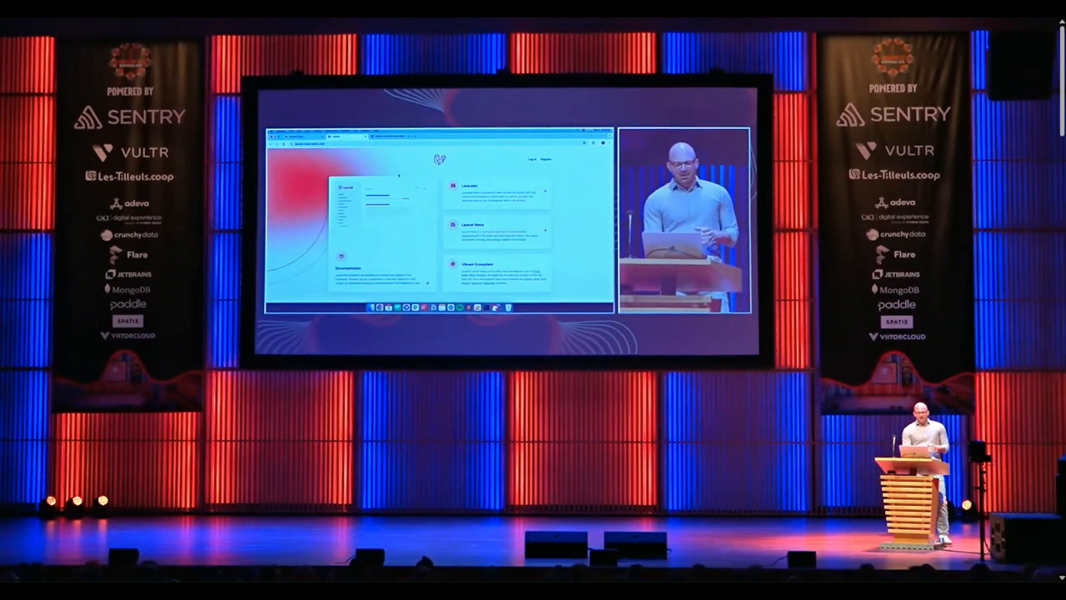
key("ctrl+Right")
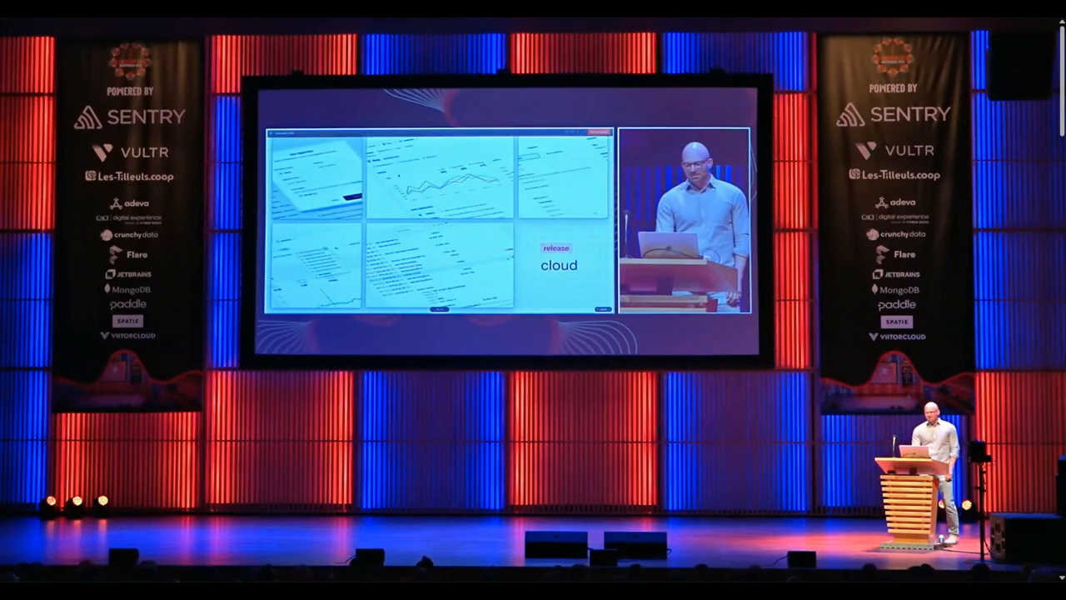